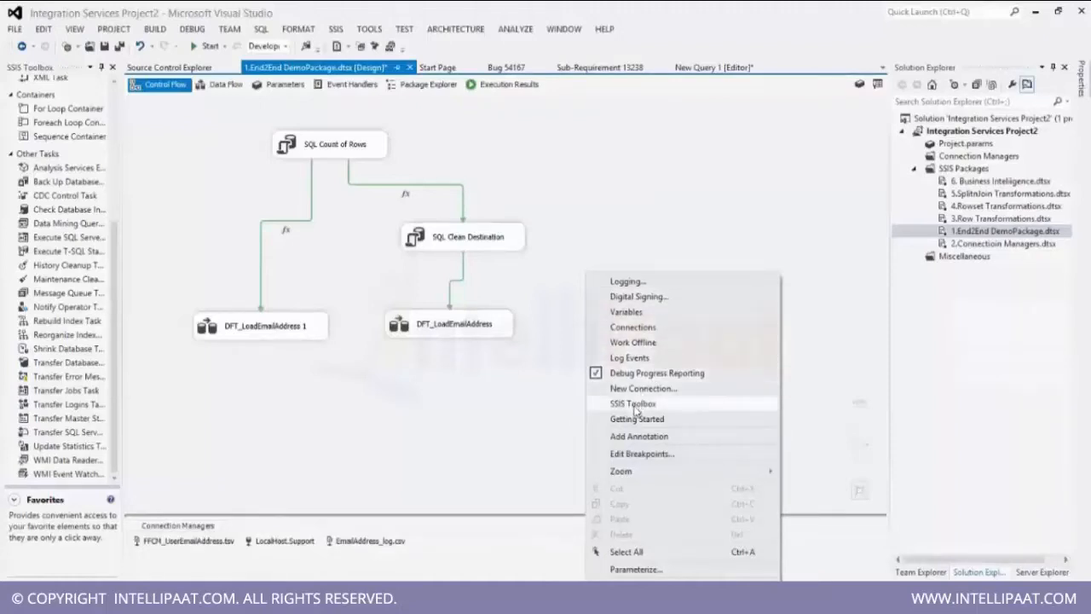
# Look through the SSIS menu and the package canvas's context menu for configuration options.
pyautogui.click(624, 195)
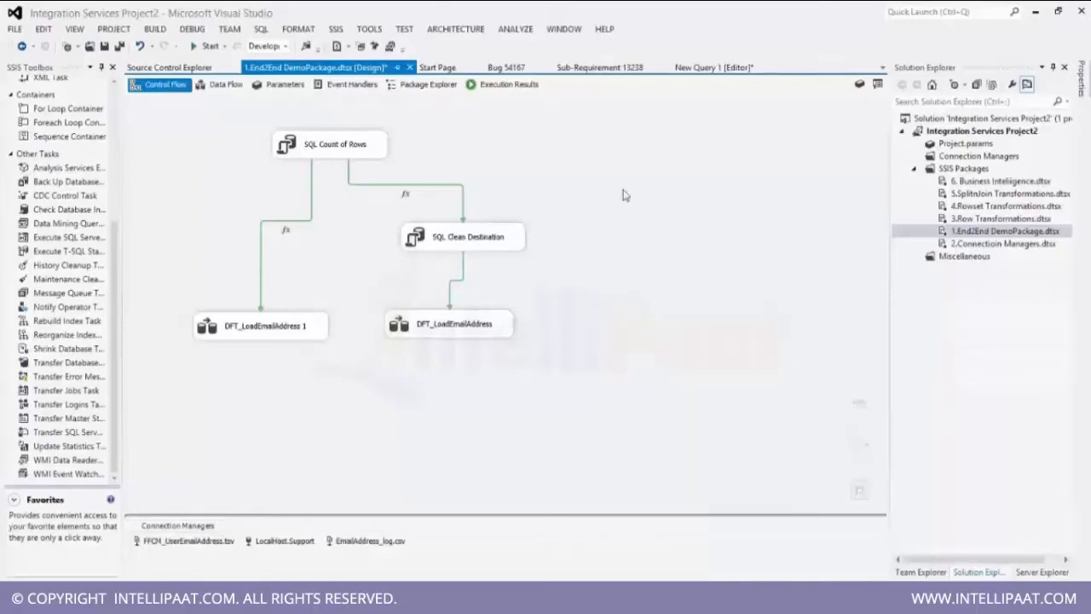
pyautogui.click(333, 28)
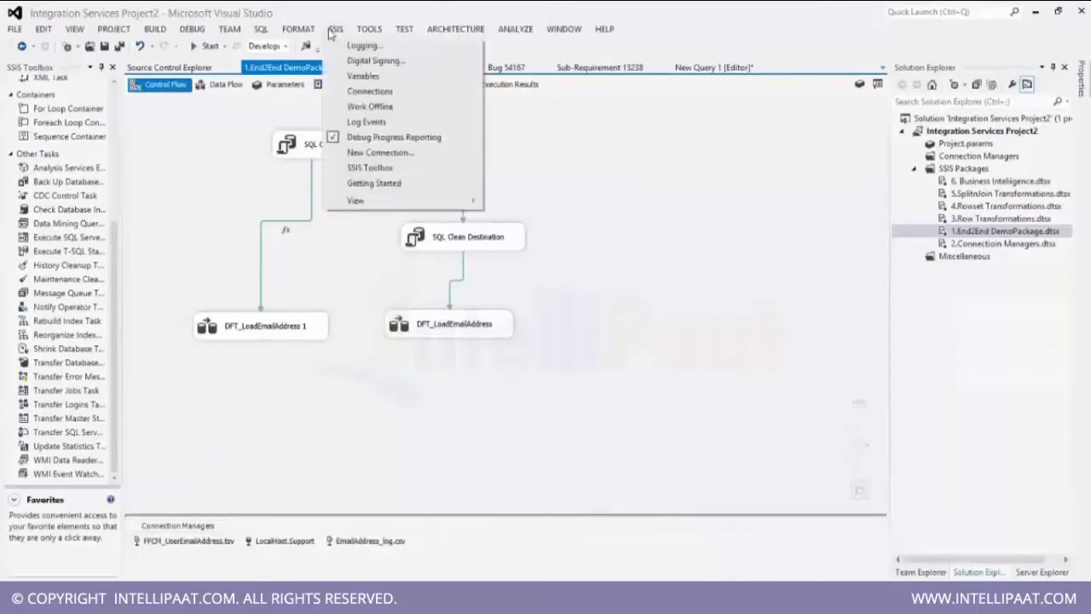
pyautogui.click(354, 92)
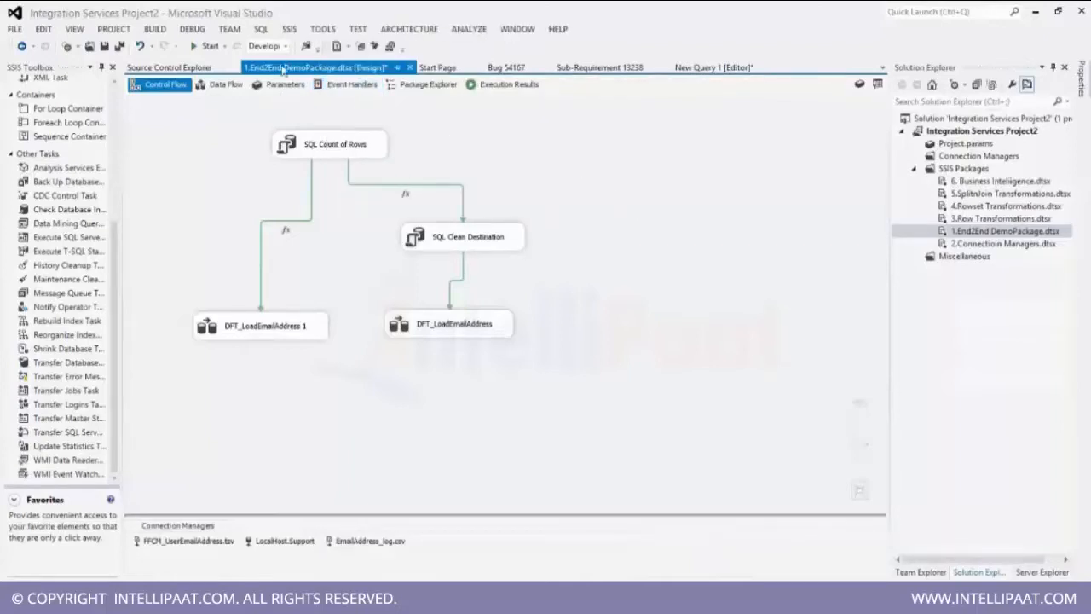
pyautogui.click(292, 29)
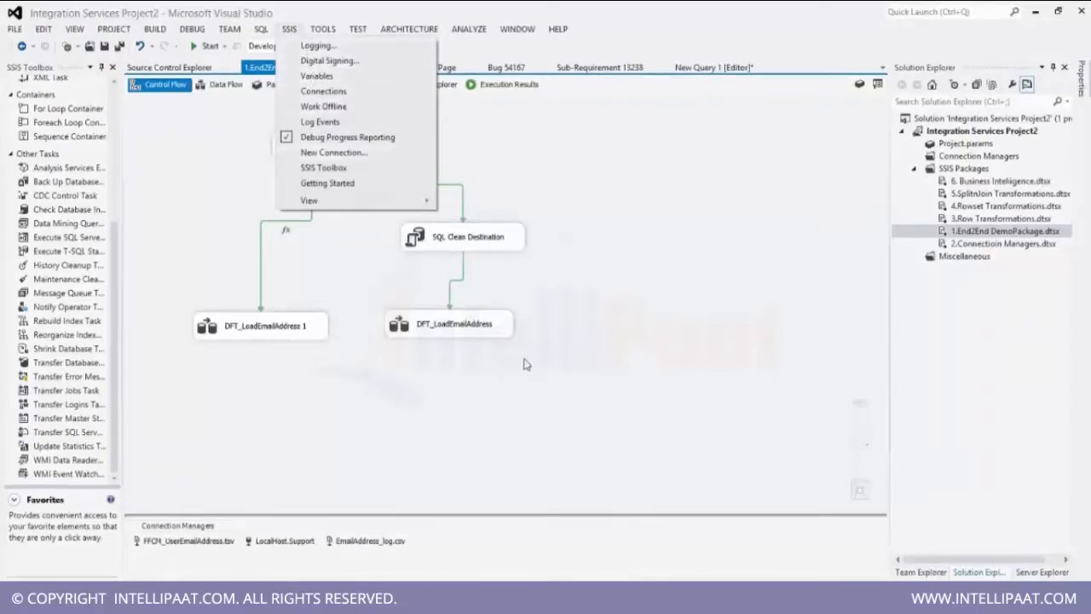
pyautogui.rightClick(468, 429)
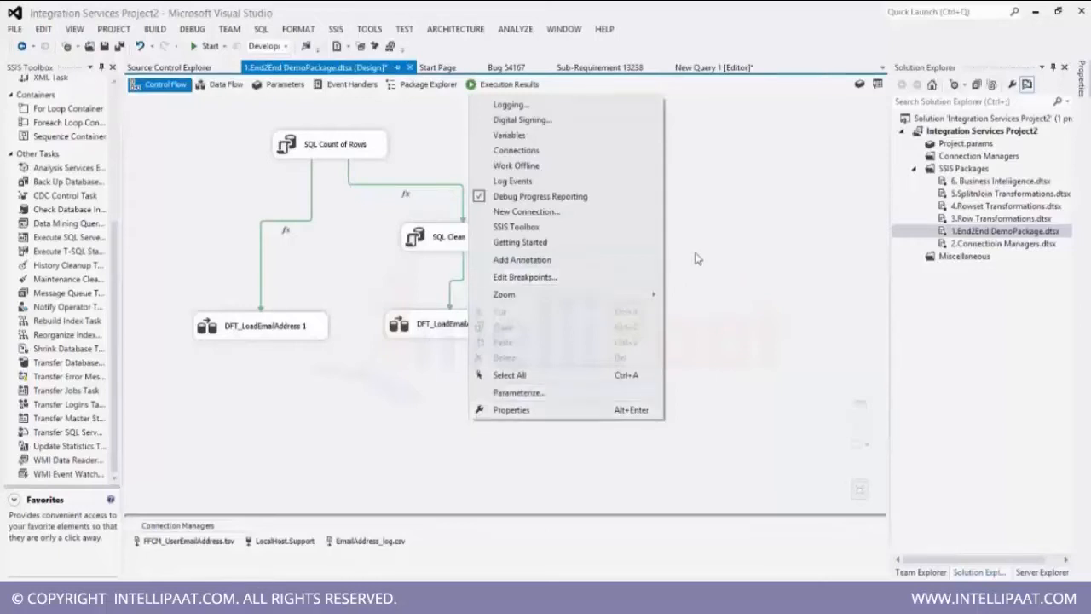
pyautogui.click(727, 267)
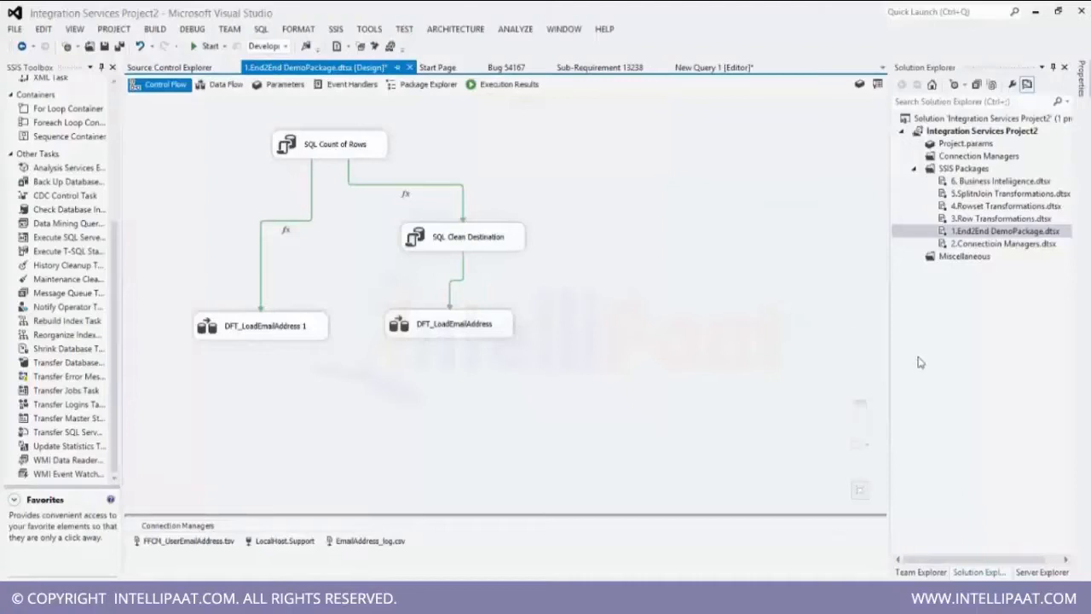
pyautogui.click(966, 372)
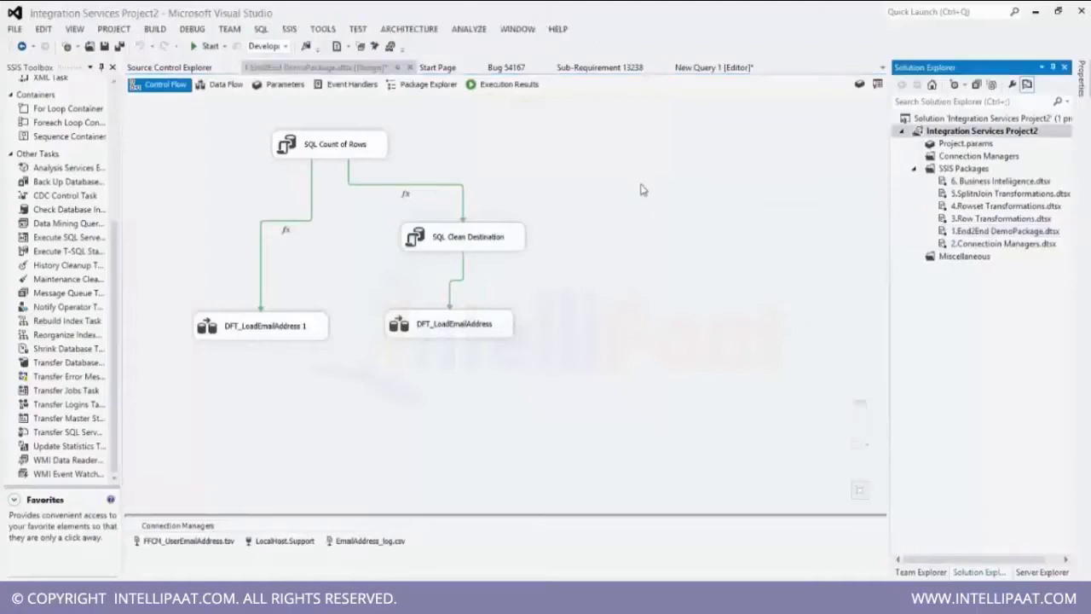
pyautogui.rightClick(644, 189)
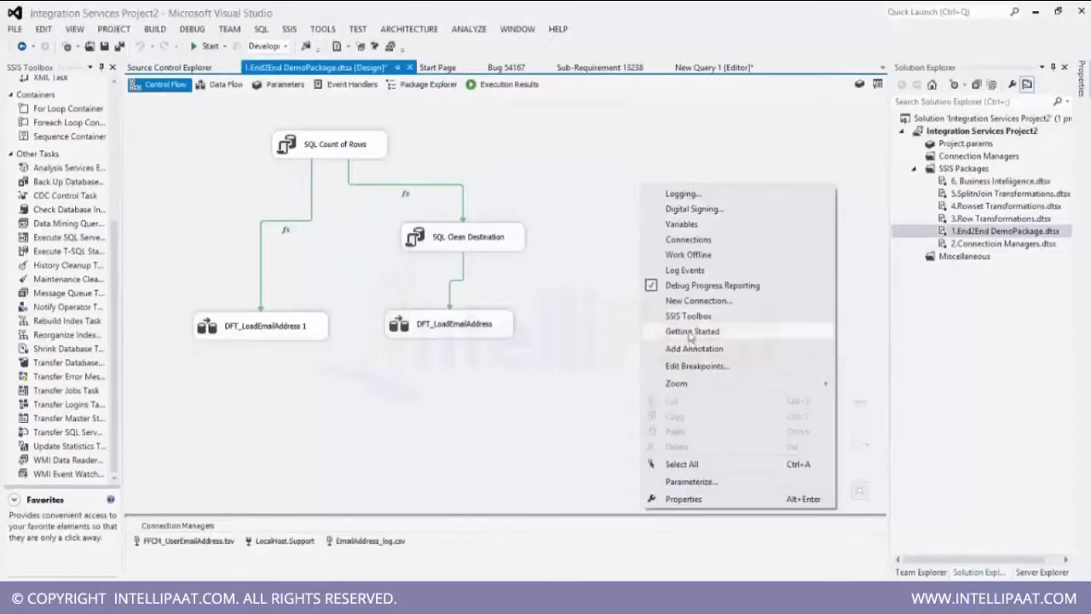
pyautogui.click(630, 188)
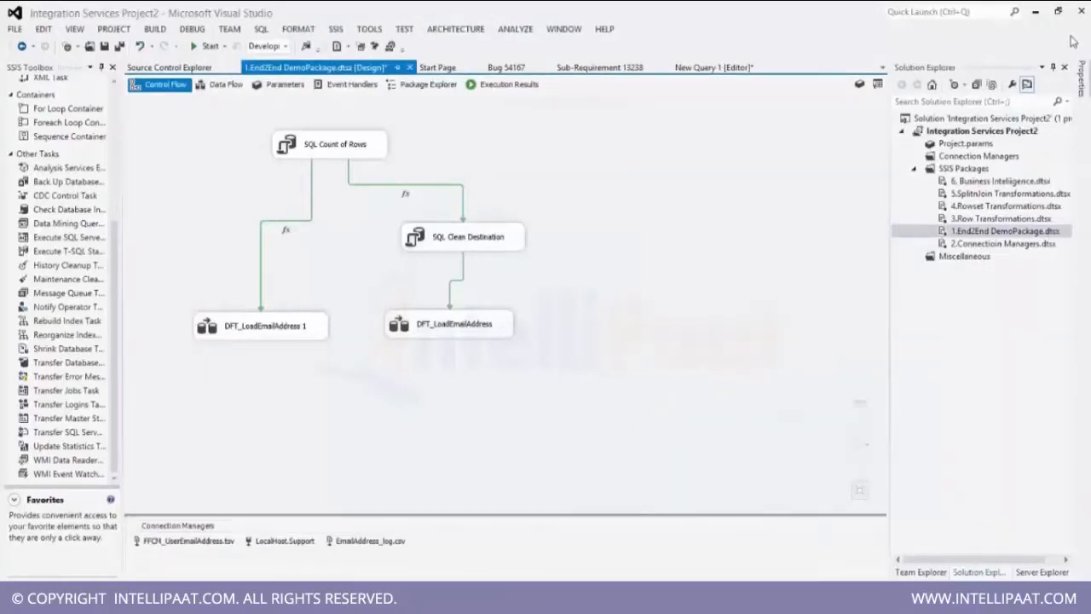
# Convert the Integration Services Project2 project to the package deployment model.
pyautogui.rightClick(996, 232)
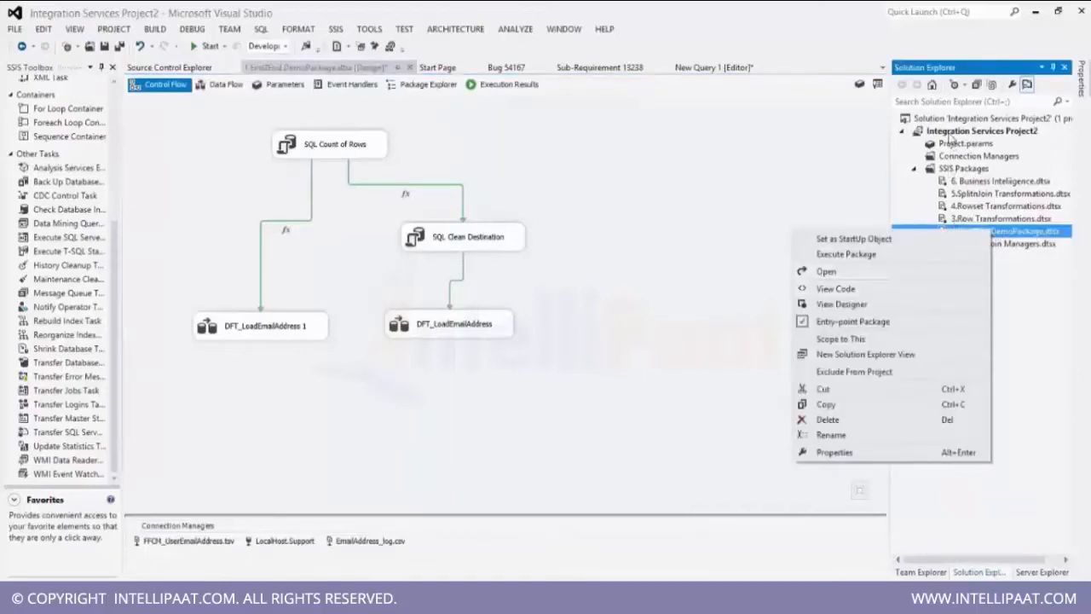
pyautogui.rightClick(949, 133)
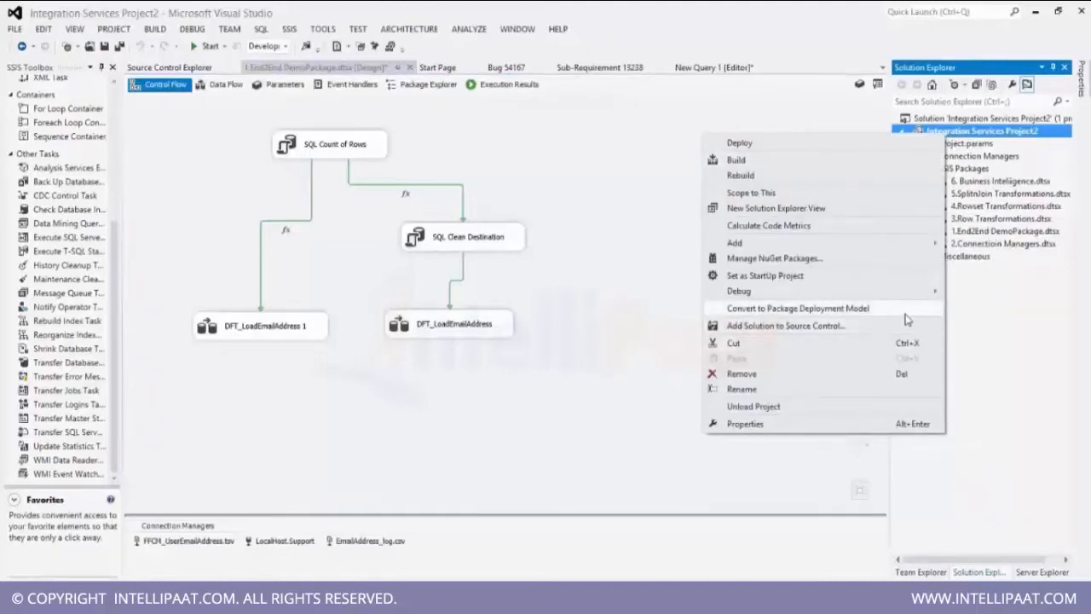
pyautogui.click(905, 312)
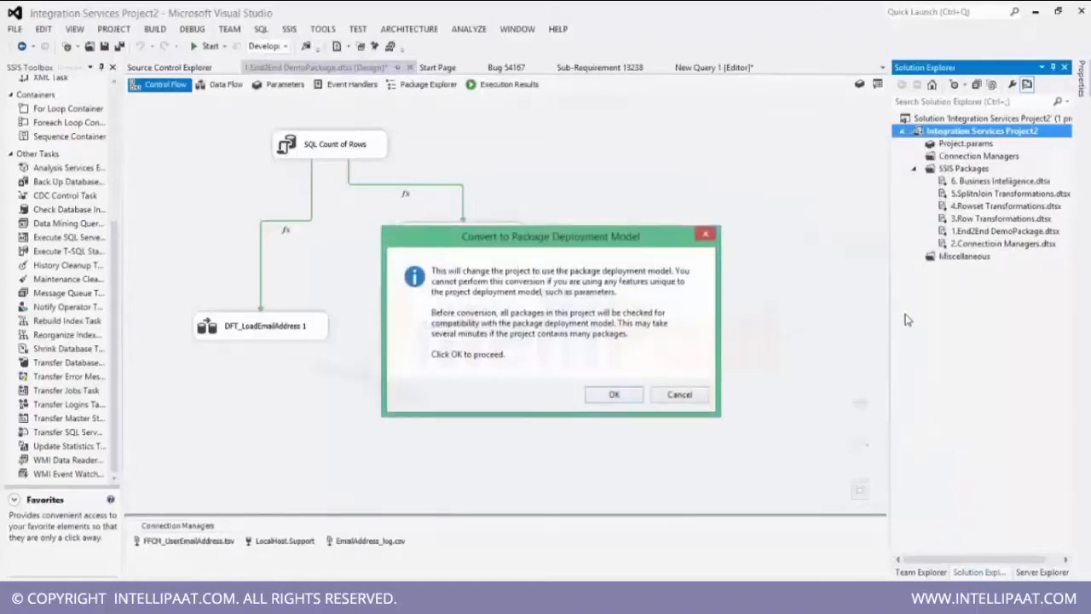
pyautogui.click(614, 394)
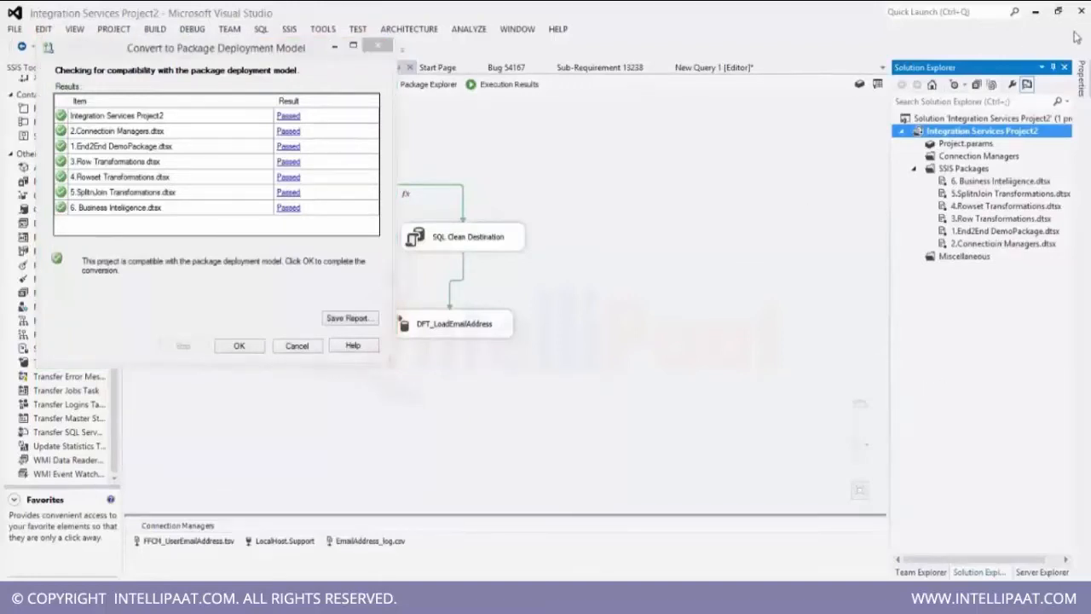
pyautogui.click(238, 346)
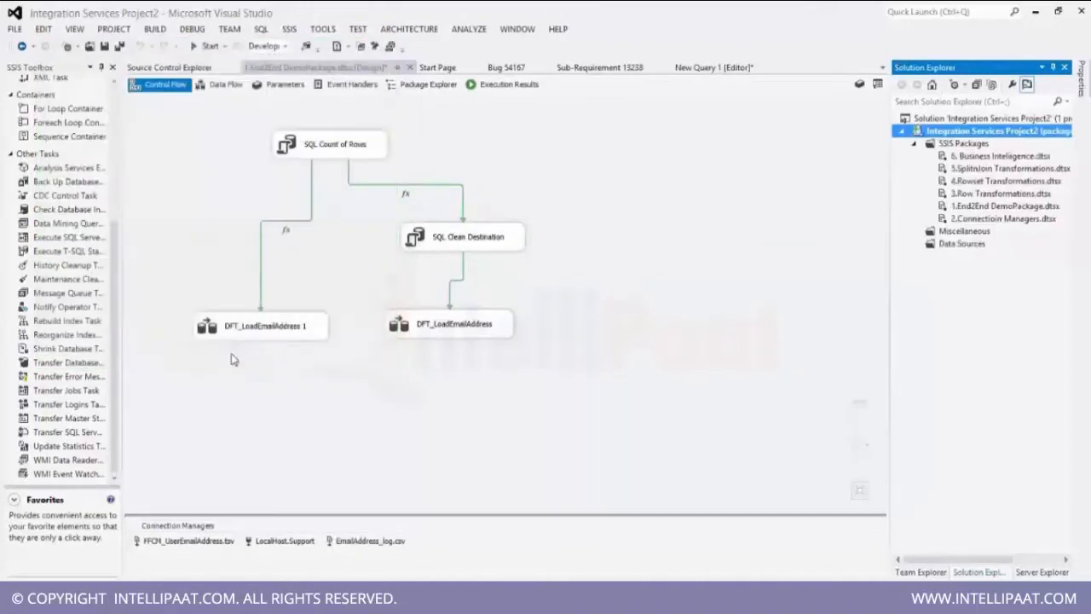
# Open Package Configurations, enable package configurations, and start adding a configuration in the Package Configuration Wizard.
pyautogui.rightClick(634, 290)
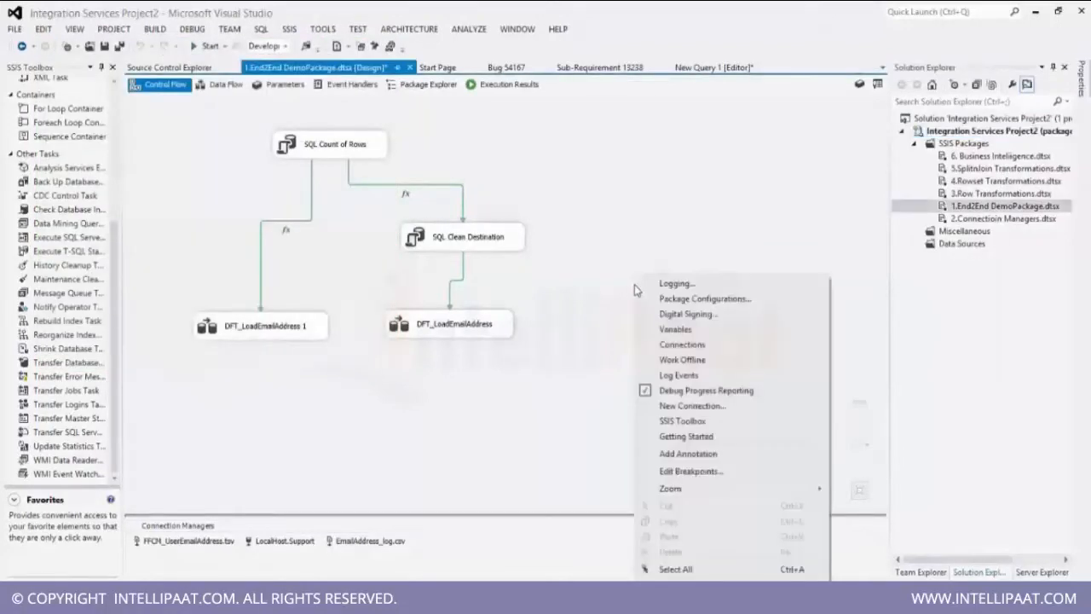
pyautogui.click(692, 300)
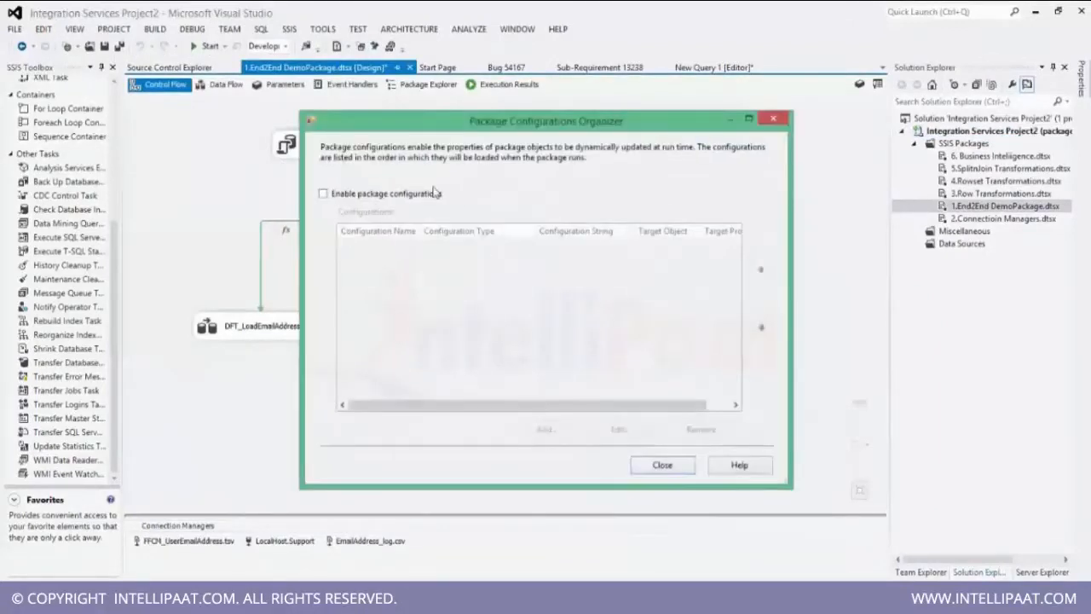
pyautogui.click(369, 196)
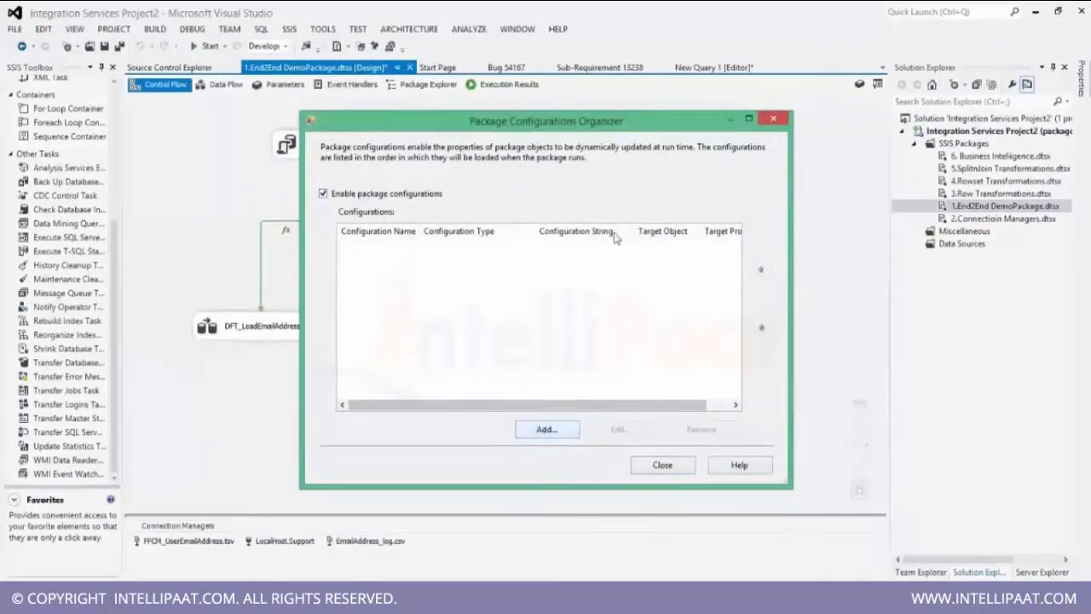
pyautogui.click(545, 432)
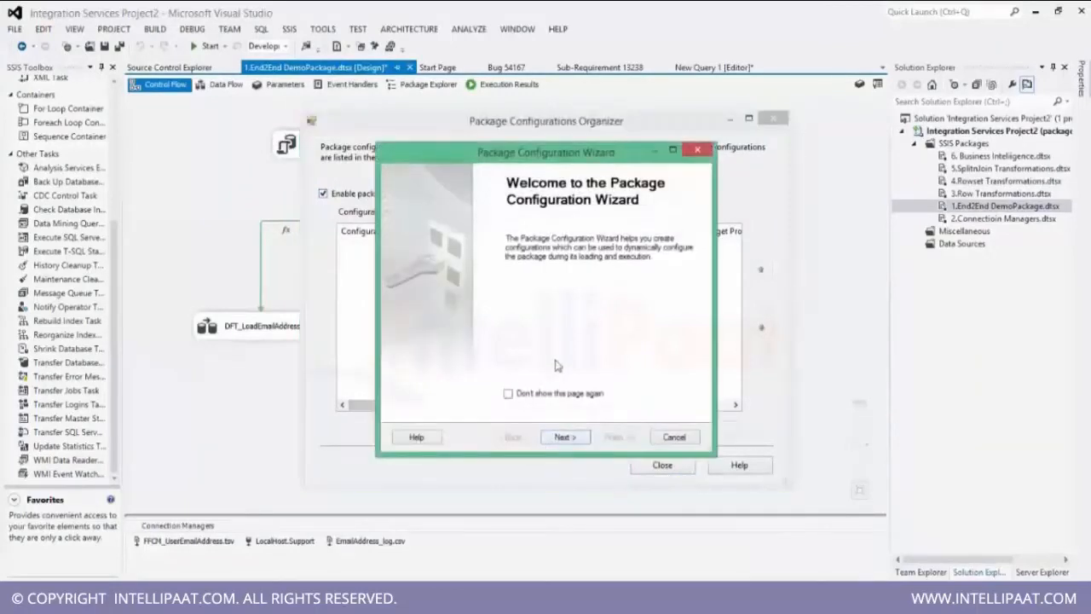
pyautogui.click(562, 436)
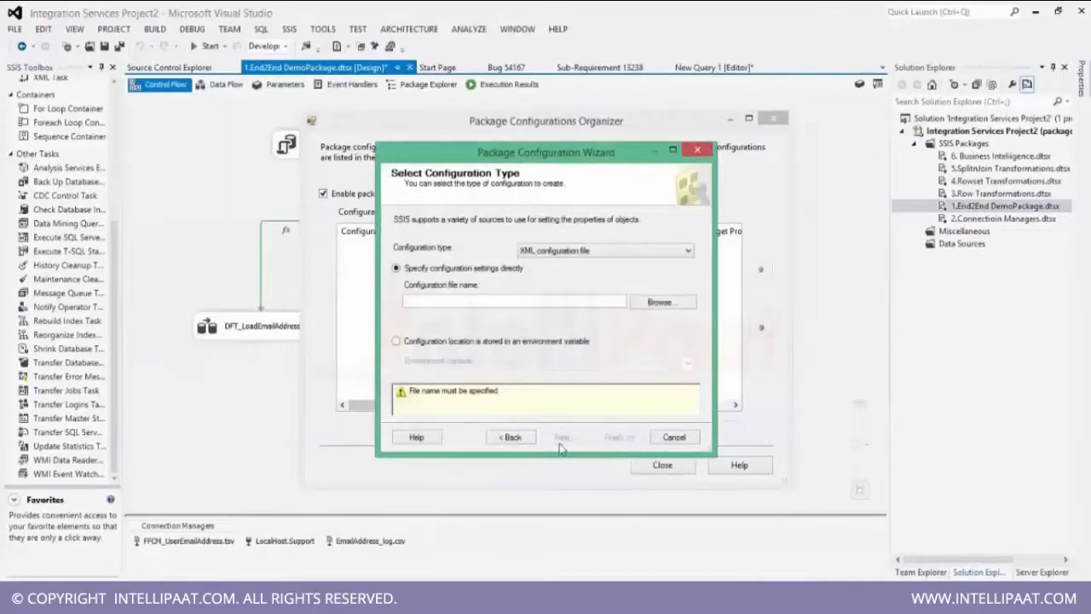
# Choose the XML configuration file type and browse to Google Drive\MSBI Training\SSIS\Source Files\Data Source\Flat File Source.
pyautogui.click(606, 252)
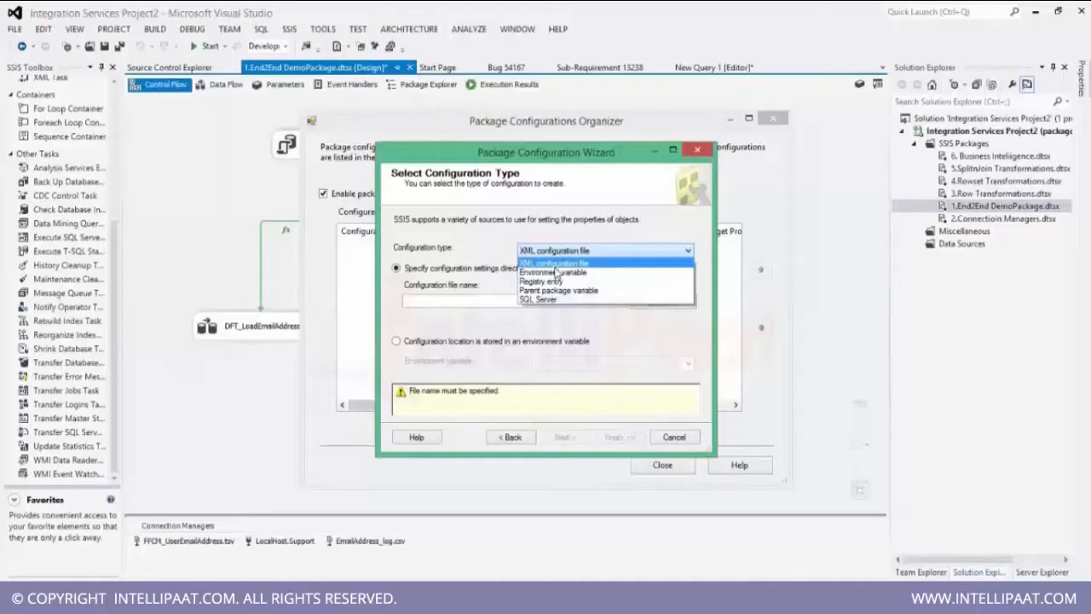
pyautogui.click(555, 269)
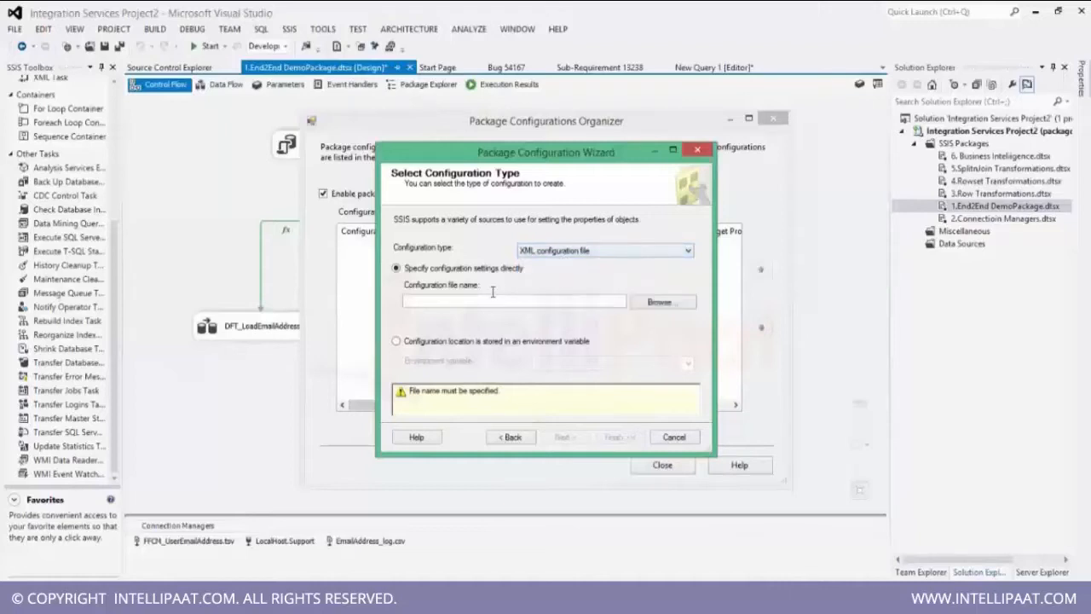
pyautogui.click(663, 302)
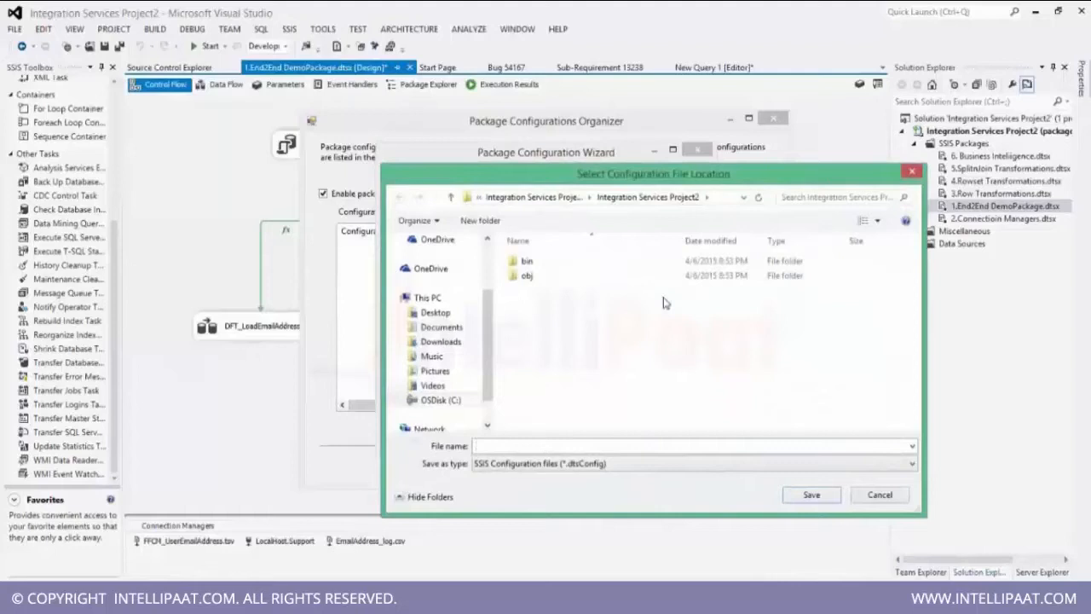
pyautogui.click(440, 400)
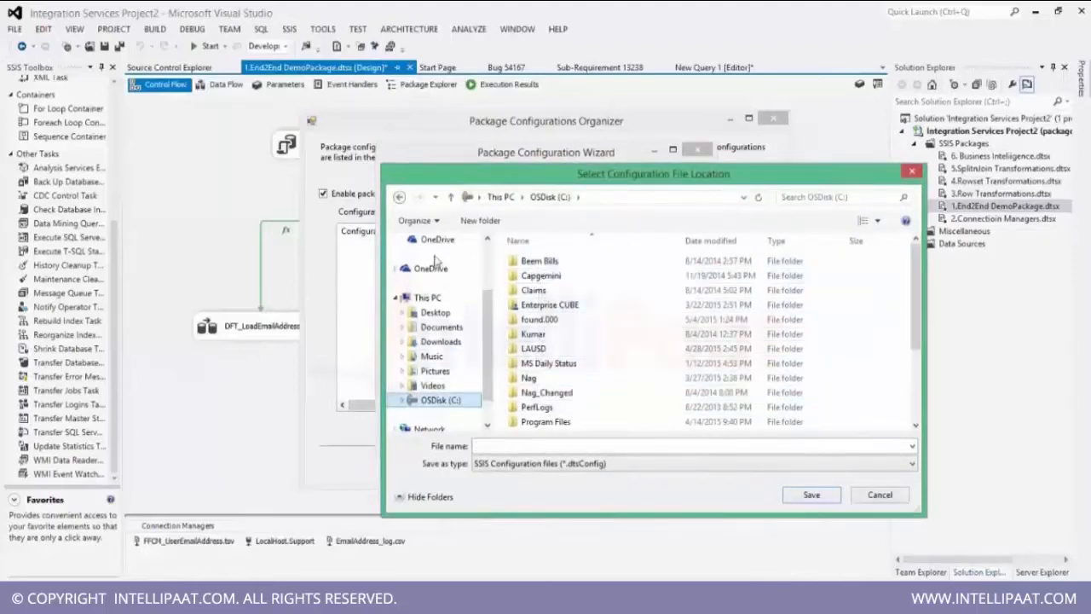
pyautogui.moveTo(485, 307); pyautogui.dragTo(486, 266)
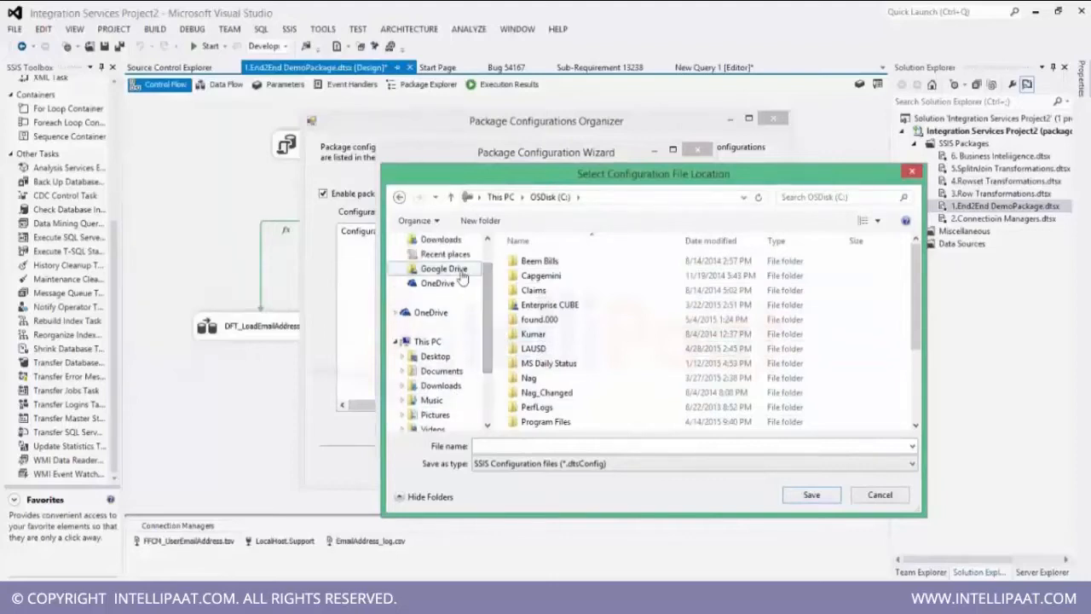
pyautogui.click(444, 268)
pyautogui.doubleClick(553, 422)
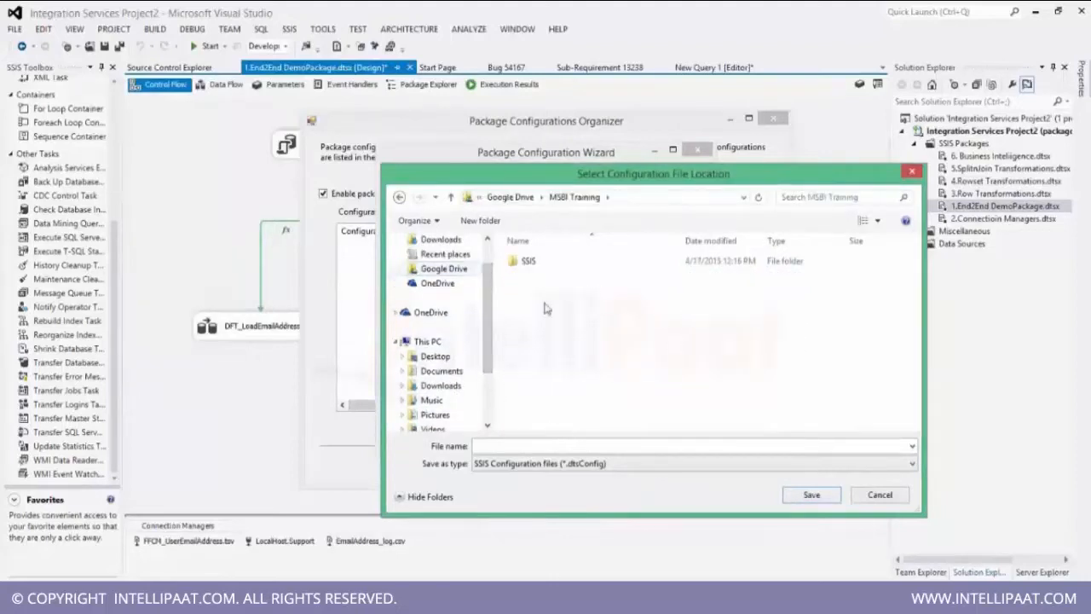
pyautogui.click(528, 268)
pyautogui.doubleClick(528, 268)
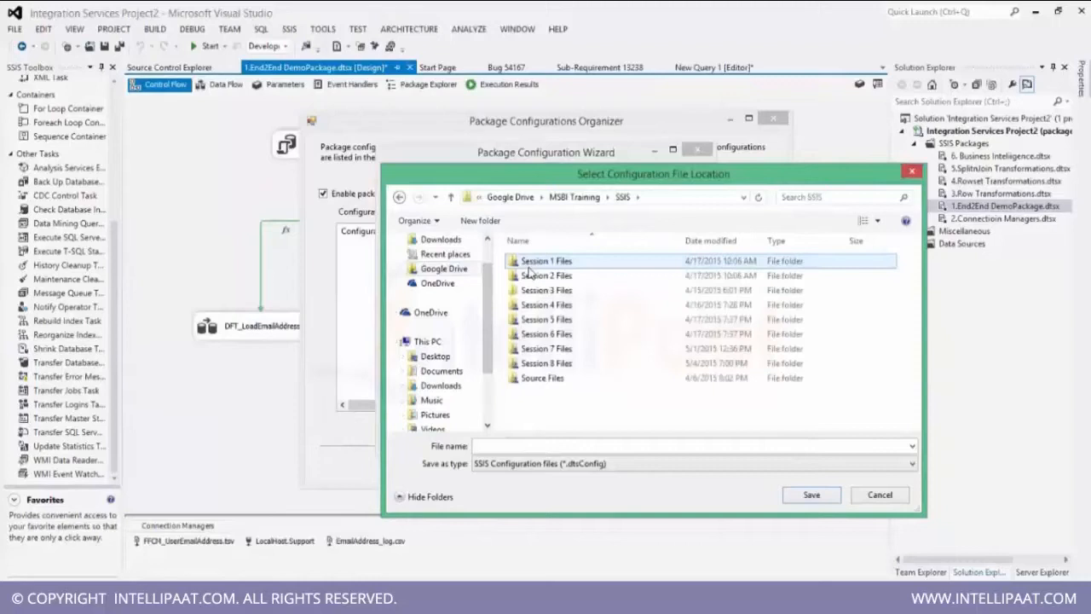
pyautogui.doubleClick(545, 375)
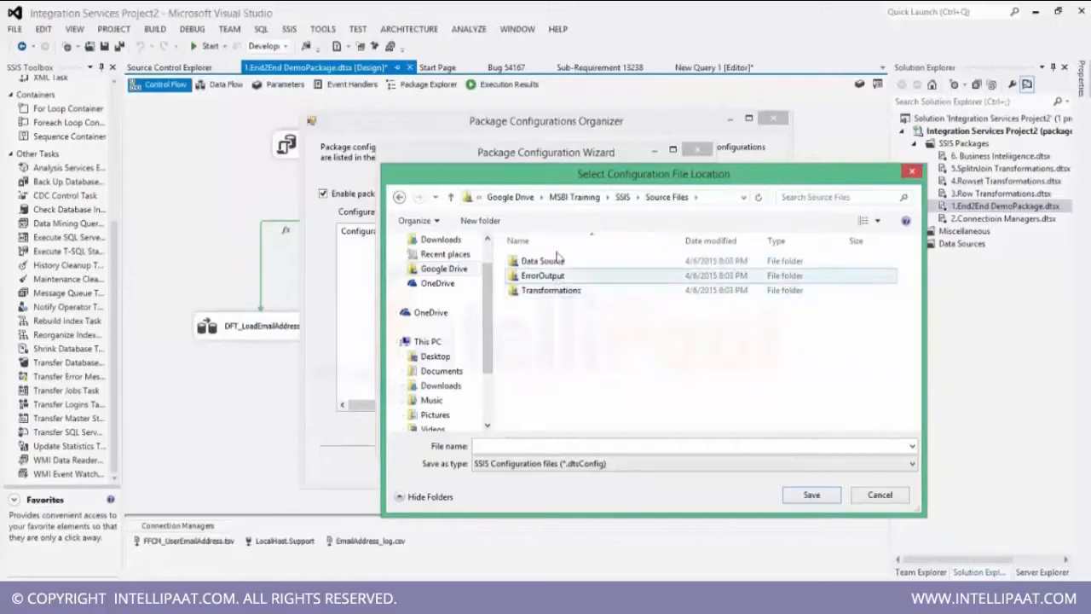
pyautogui.doubleClick(552, 265)
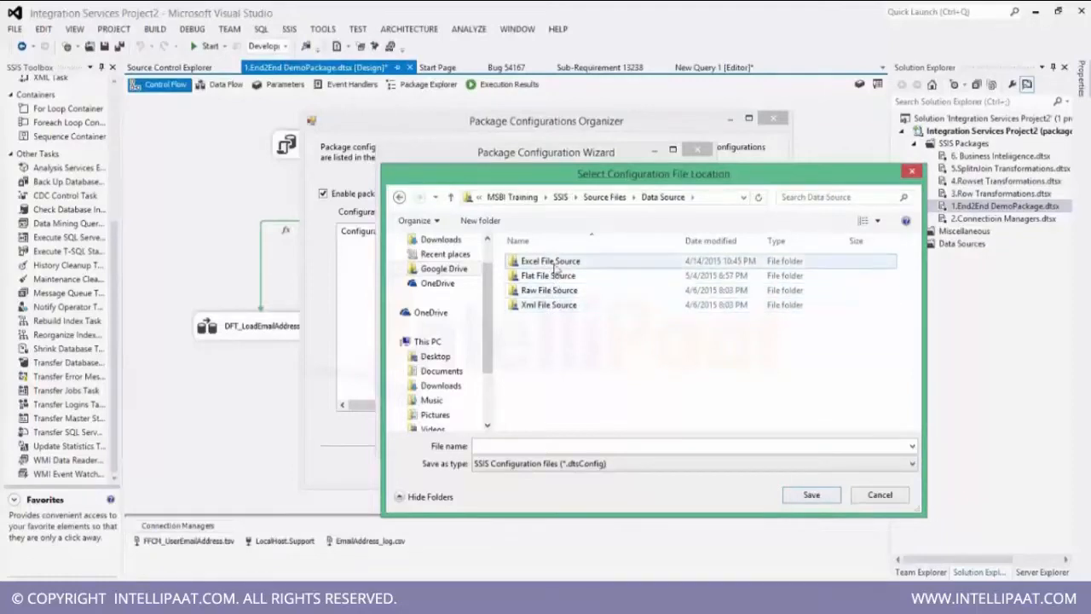
pyautogui.doubleClick(556, 276)
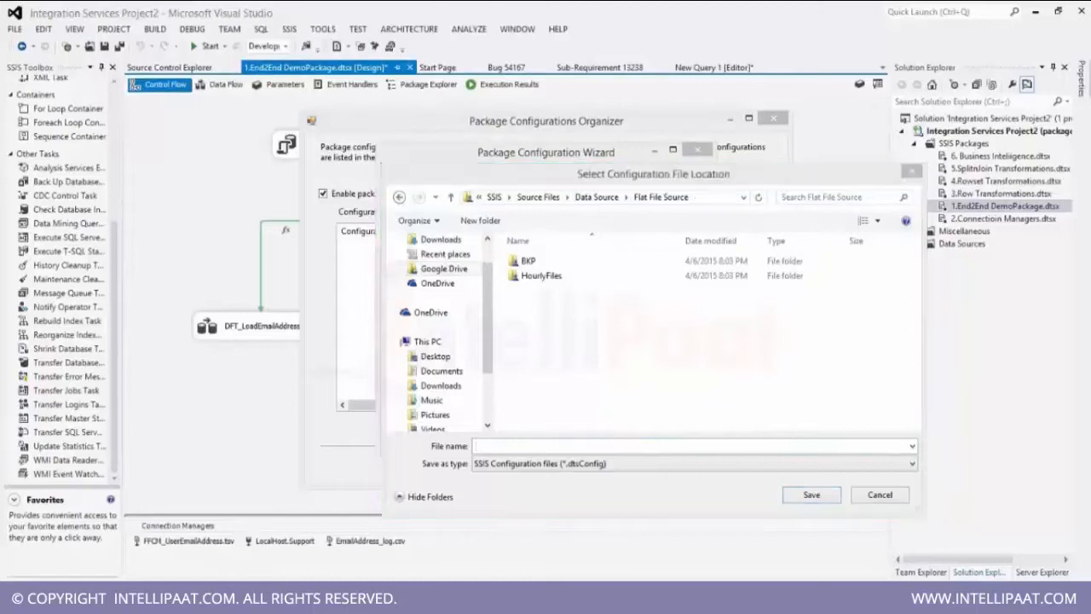
# Save the configuration file as EmailAddress_config and continue to the next wizard page.
pyautogui.click(550, 537)
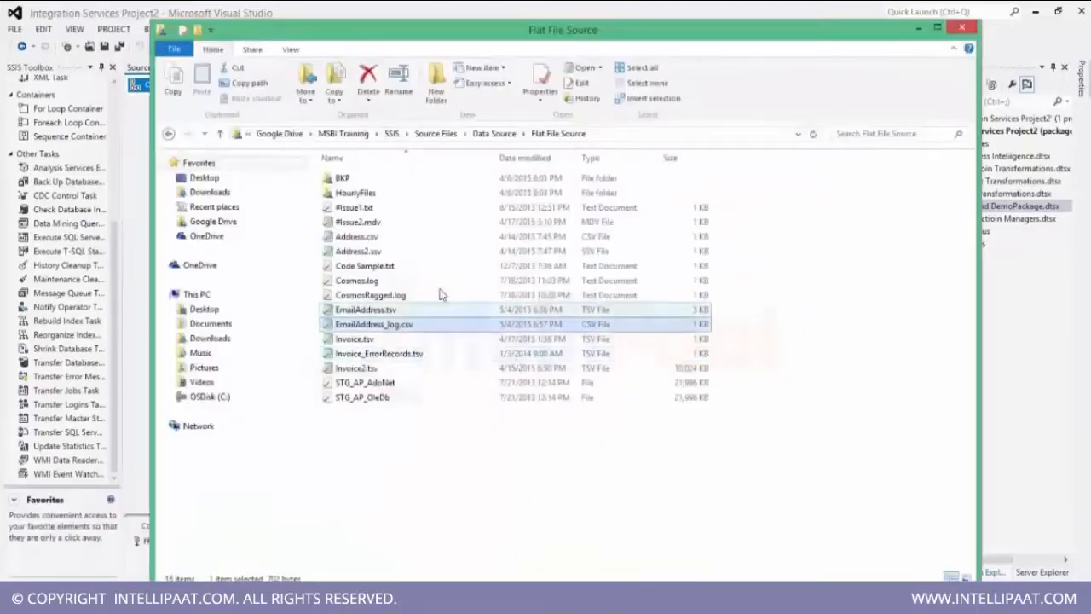
pyautogui.click(397, 329)
pyautogui.hotkey('ctrl', 'c')
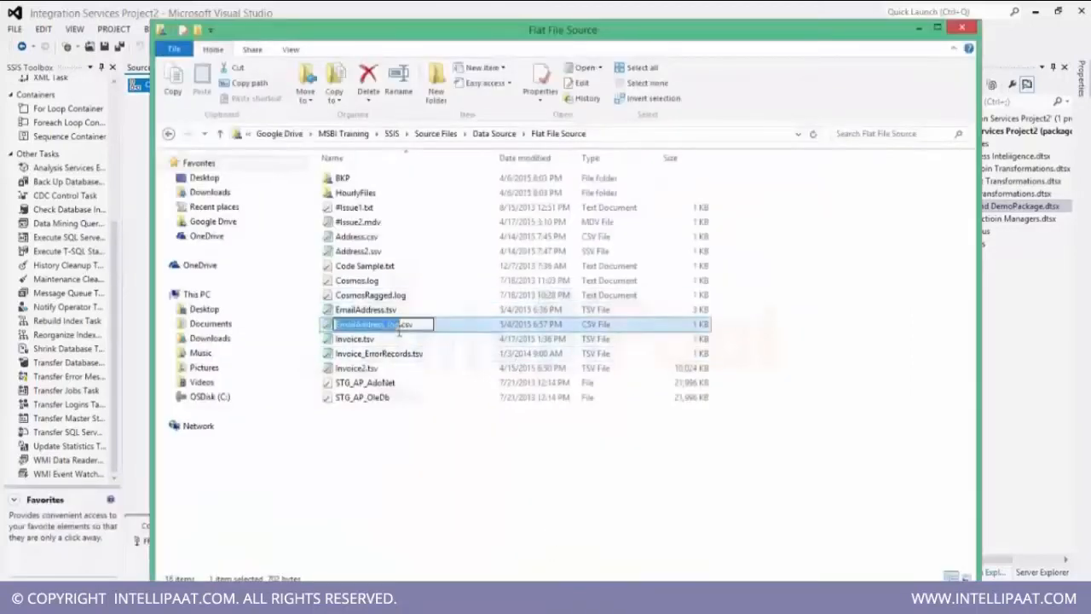
pyautogui.hotkey('alt', 'Tab')
pyautogui.hotkey('ctrl', 'v')
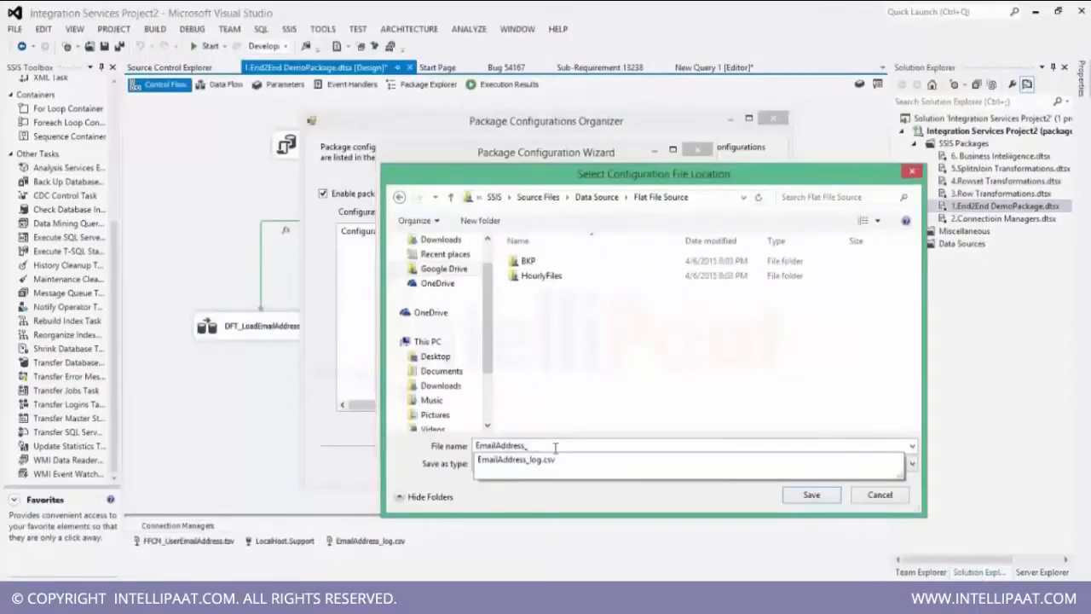
pyautogui.write('config')
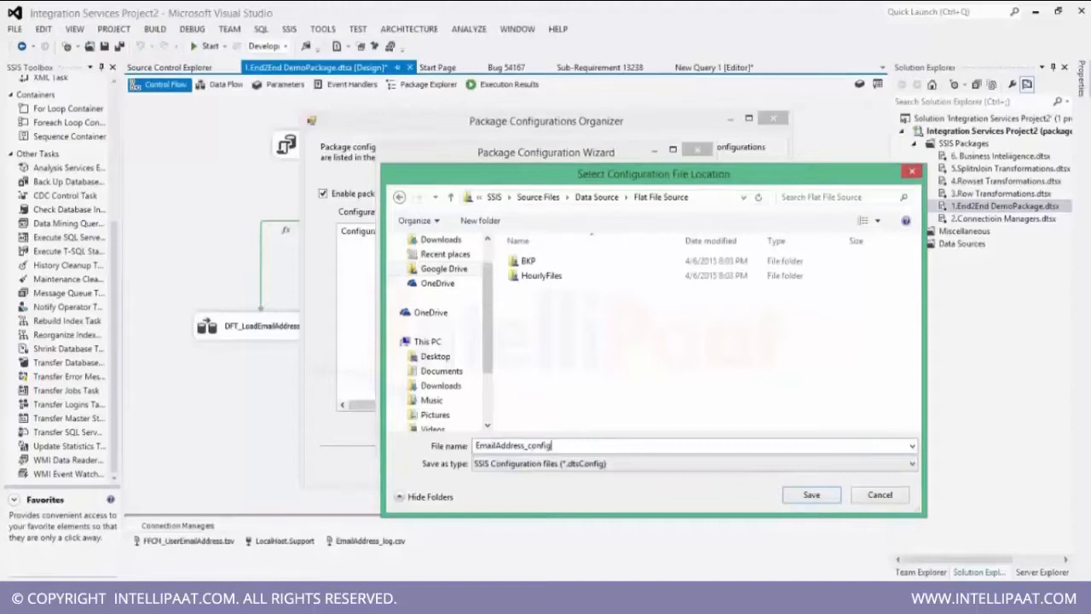
pyautogui.click(817, 496)
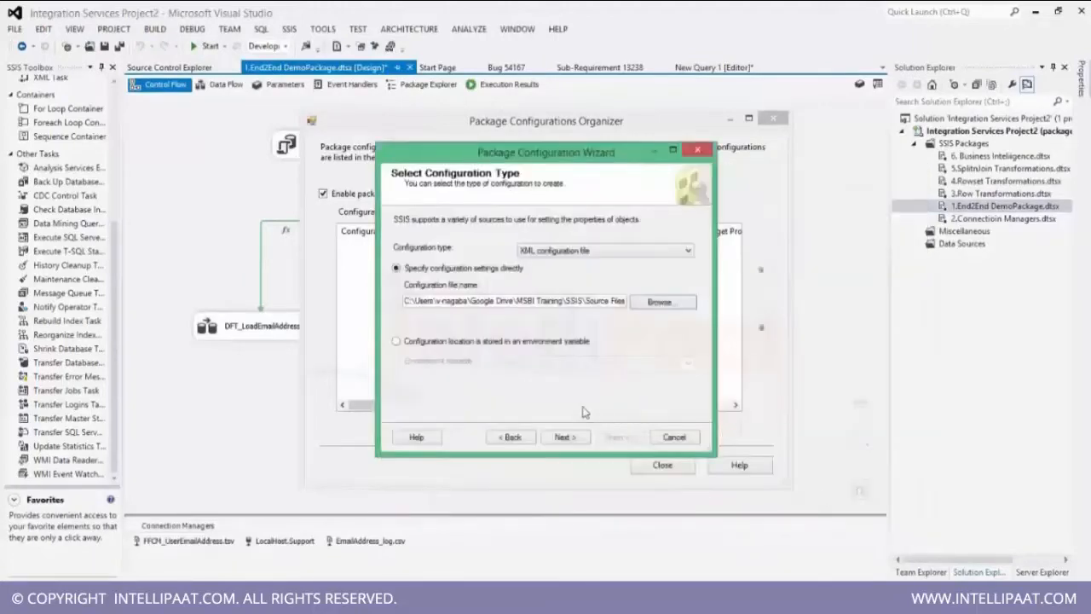
pyautogui.click(564, 439)
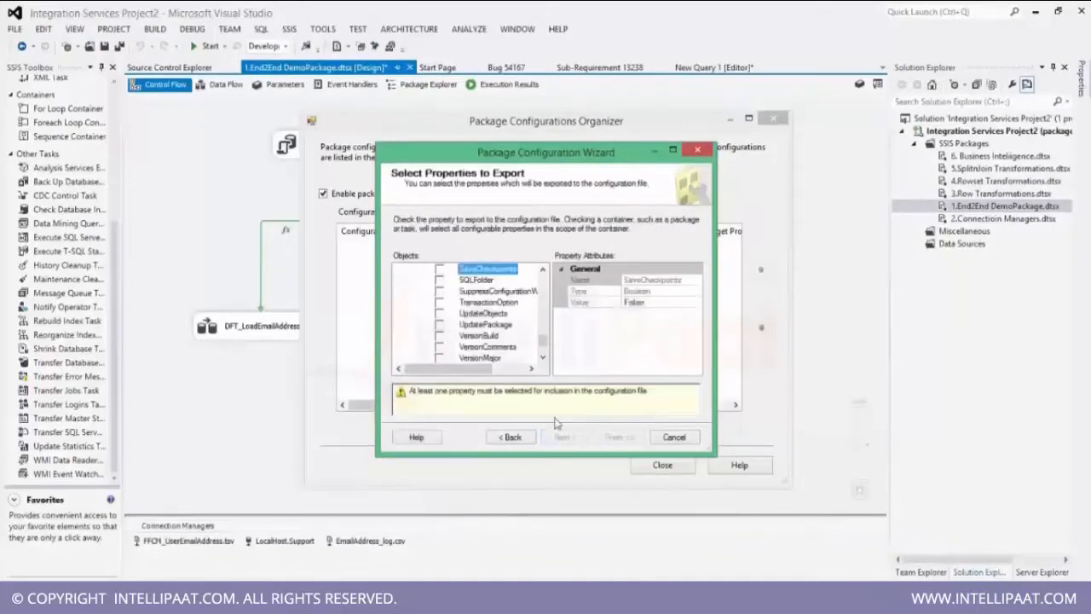
# Enlarge the wizard and expand the LocalHost.Support connection manager's properties in the objects tree.
pyautogui.moveTo(542, 342); pyautogui.dragTo(542, 271)
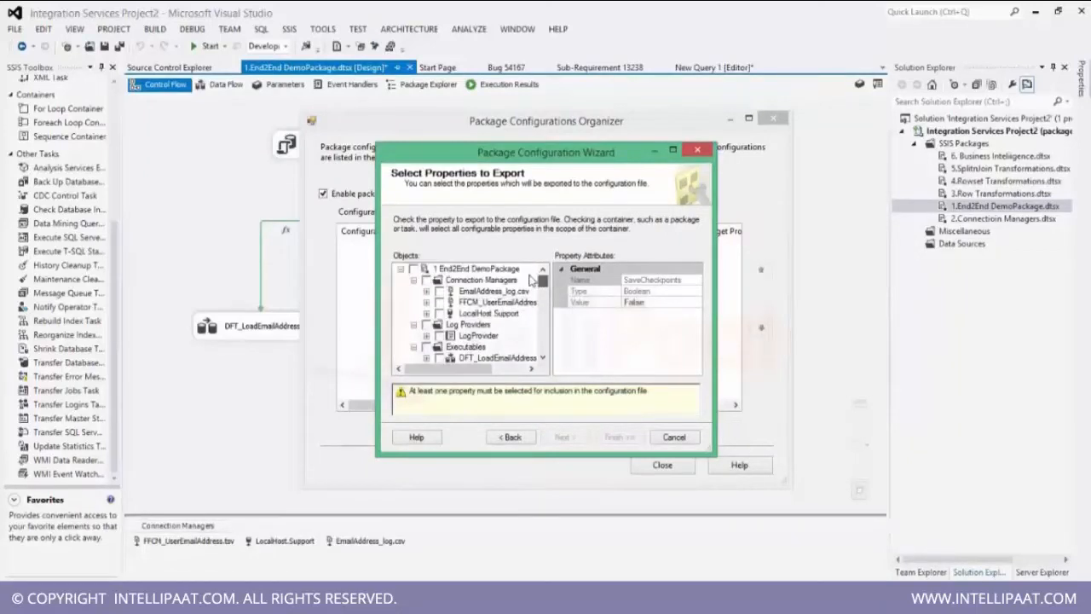
pyautogui.moveTo(713, 455); pyautogui.dragTo(771, 530)
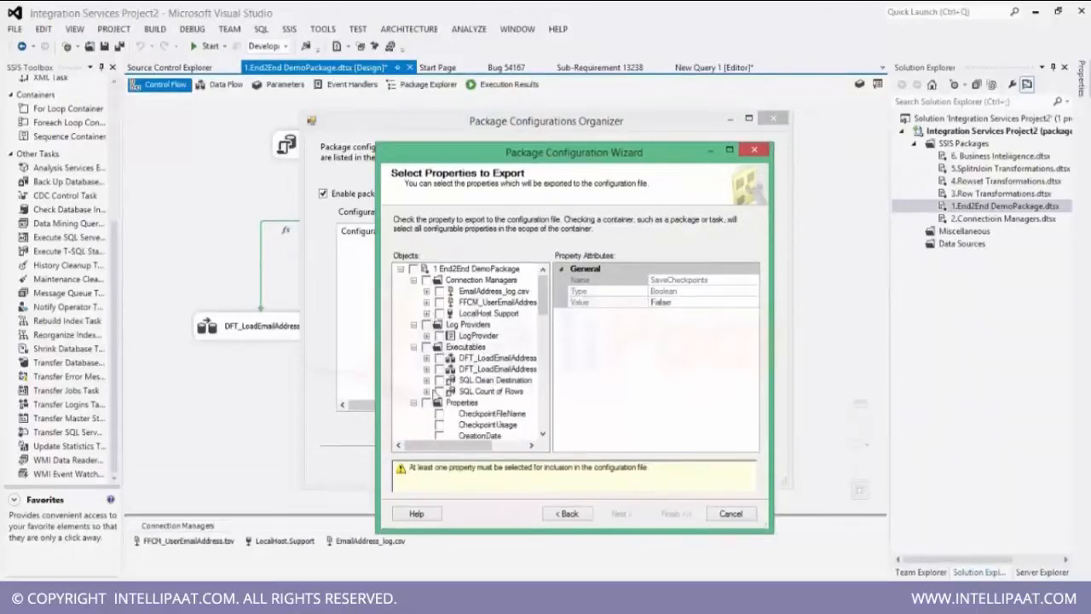
pyautogui.click(414, 403)
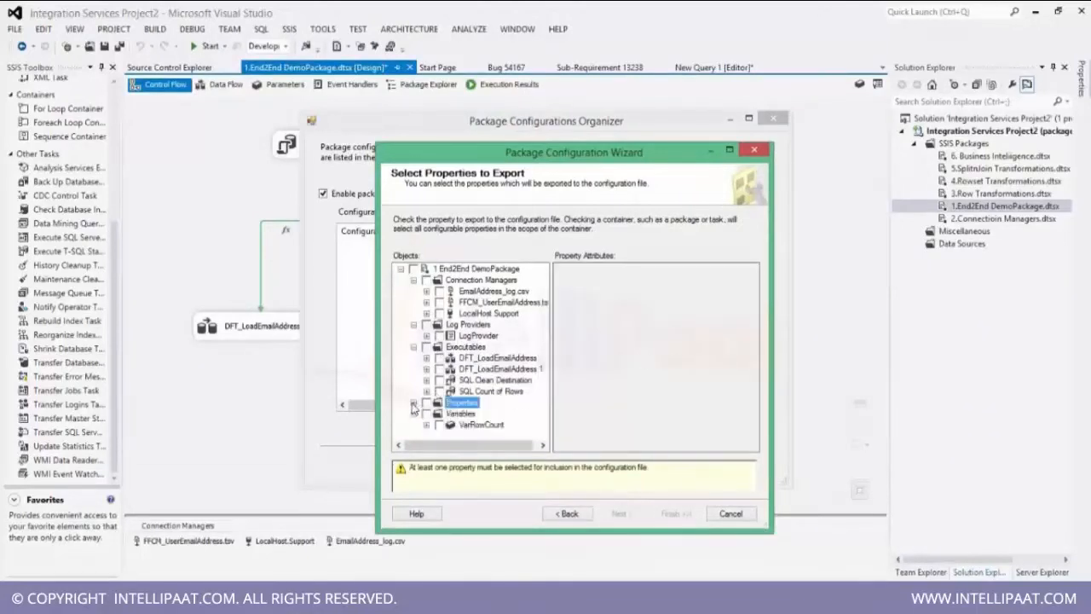
pyautogui.click(413, 347)
pyautogui.click(414, 325)
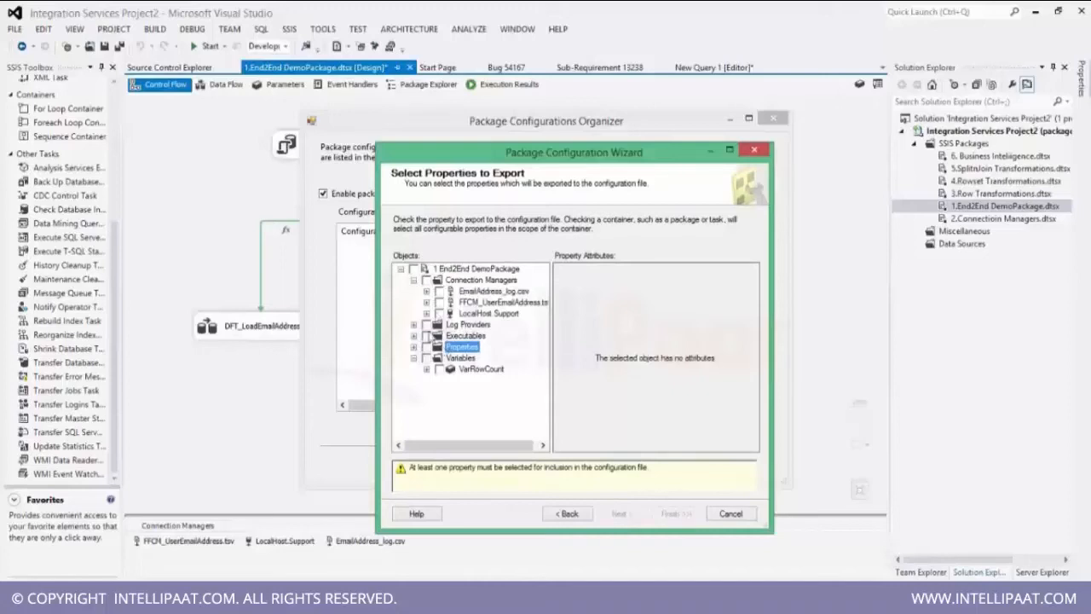
pyautogui.click(426, 313)
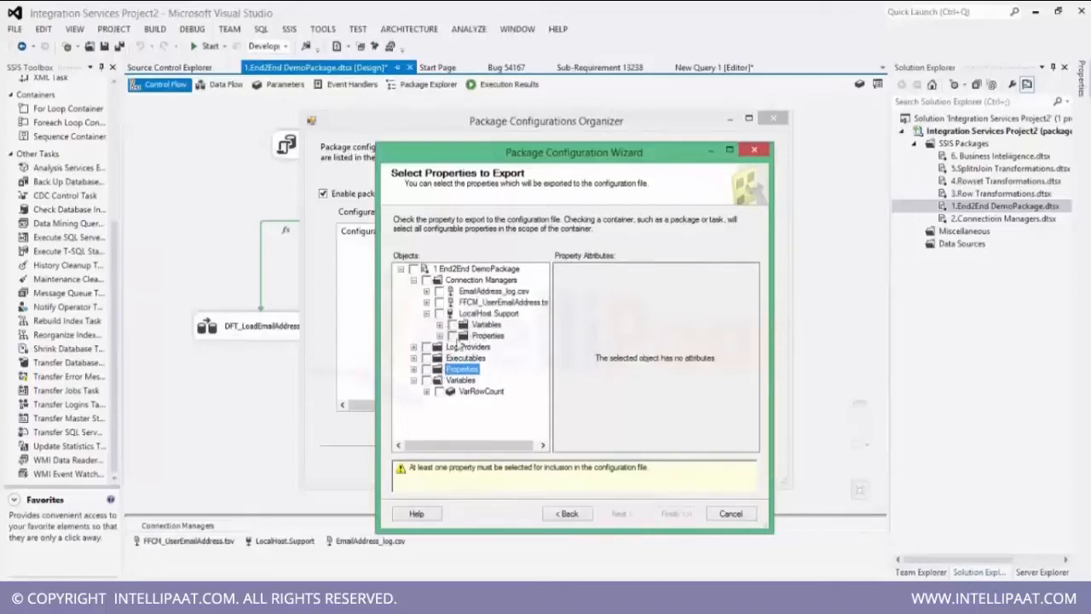
pyautogui.click(439, 336)
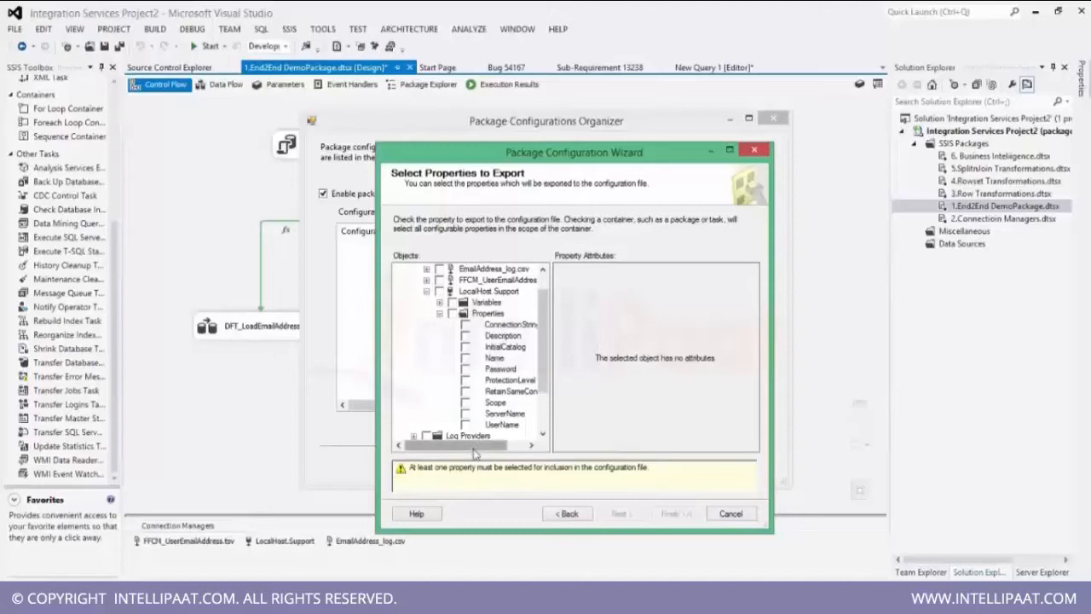
pyautogui.moveTo(471, 450); pyautogui.dragTo(492, 450)
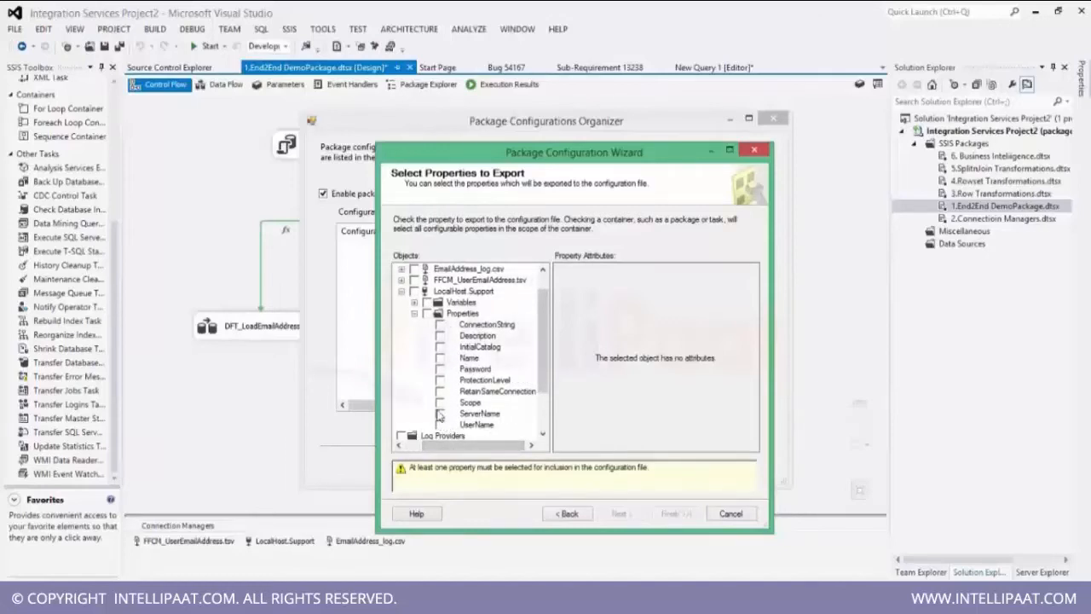
# Mark only the ConnectionString property of LocalHost.Support for export, clearing ServerName and InitialCatalog.
pyautogui.click(440, 414)
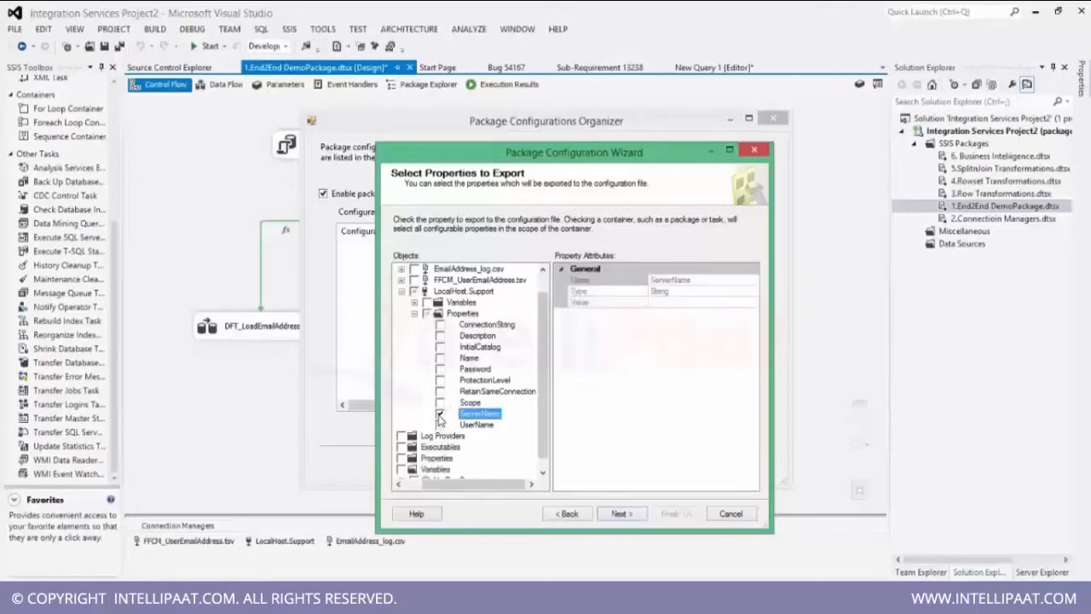
pyautogui.click(440, 347)
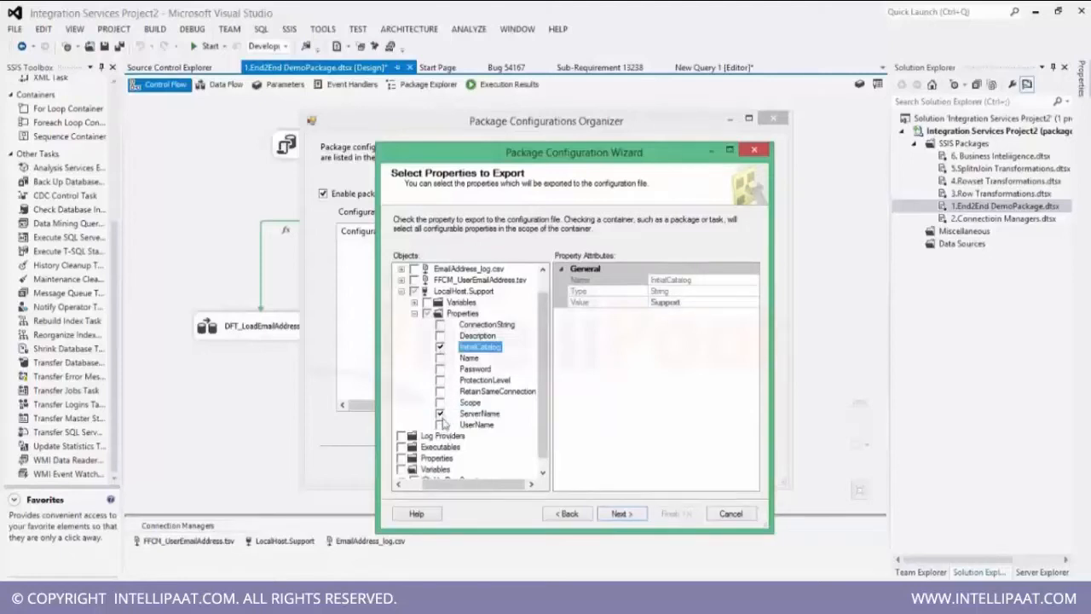
pyautogui.click(440, 325)
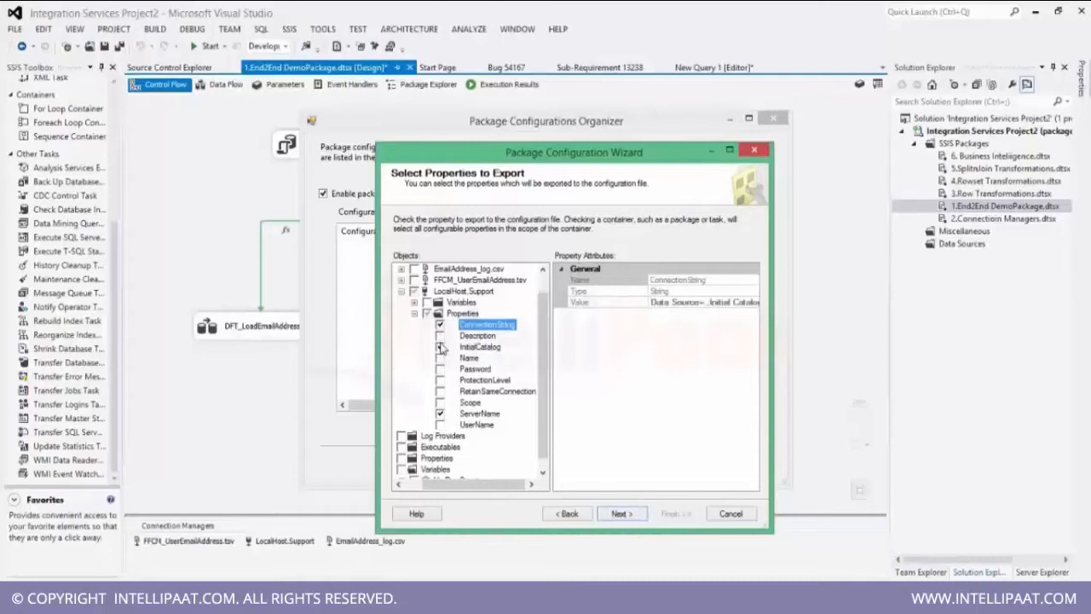
pyautogui.click(440, 348)
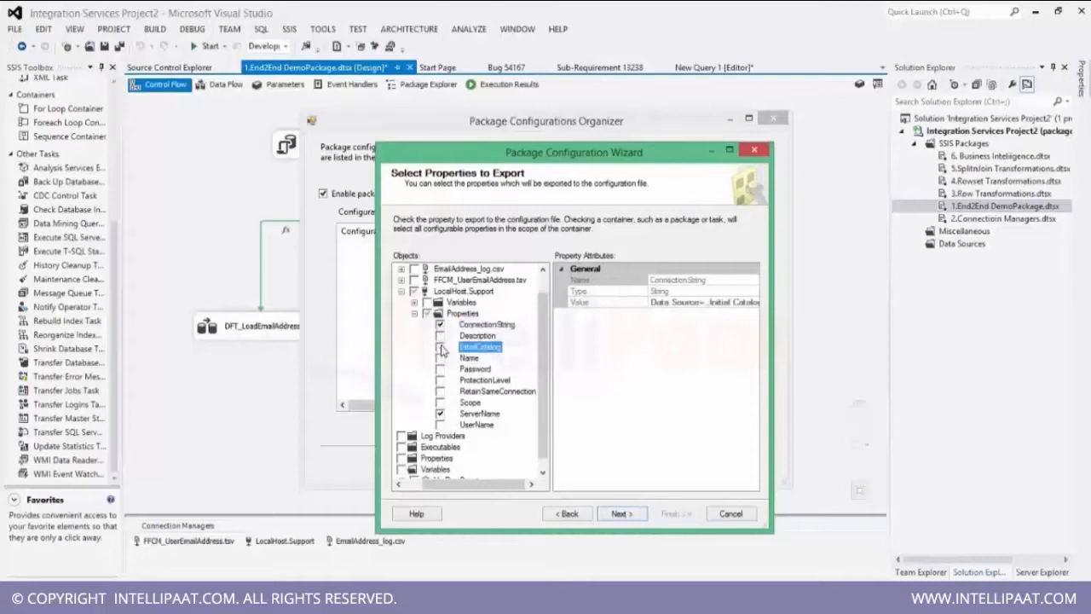
pyautogui.click(440, 414)
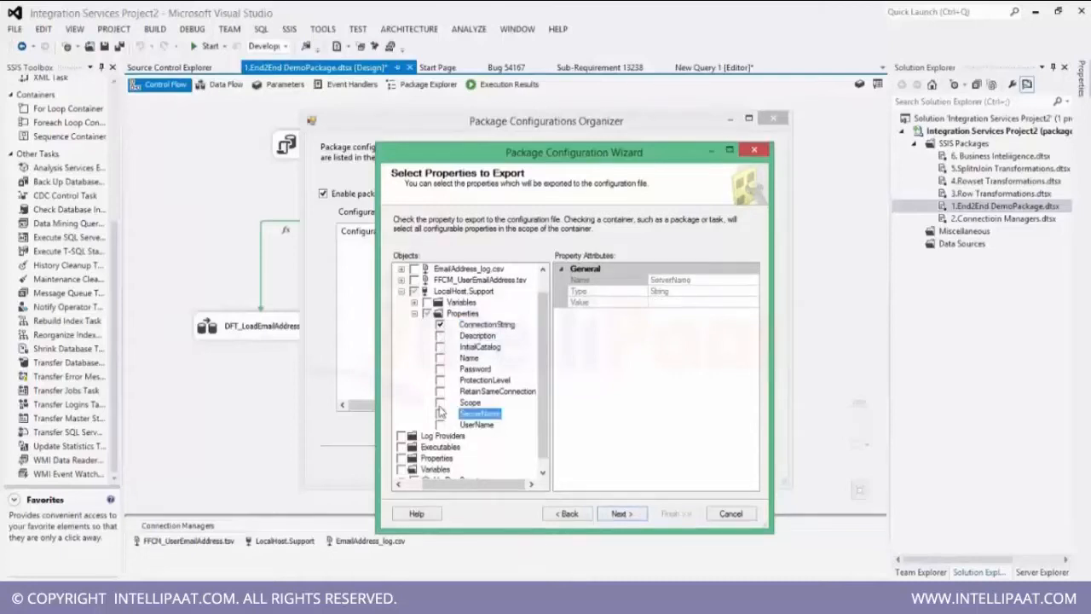
pyautogui.click(440, 325)
pyautogui.click(441, 325)
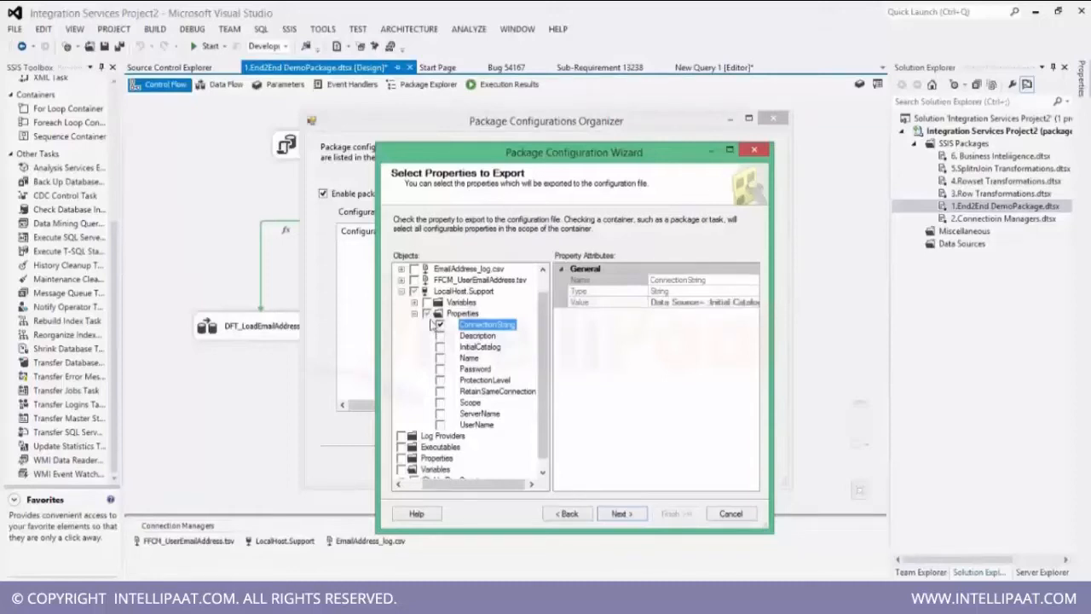
# Mark the ConnectionString property of the EmailAddress_log.csv connection manager for export.
pyautogui.click(402, 291)
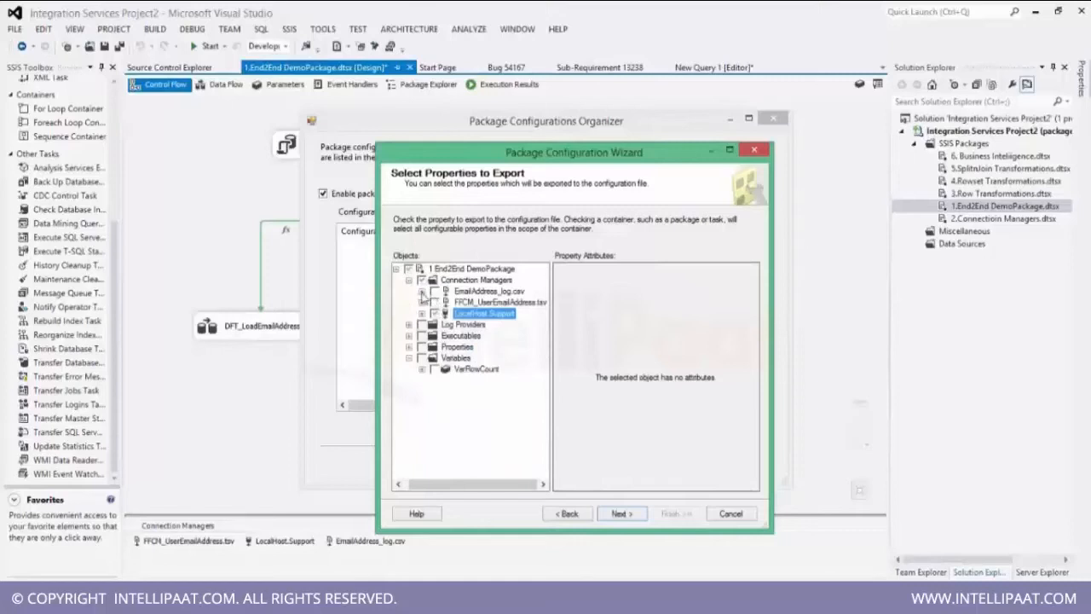
pyautogui.click(422, 291)
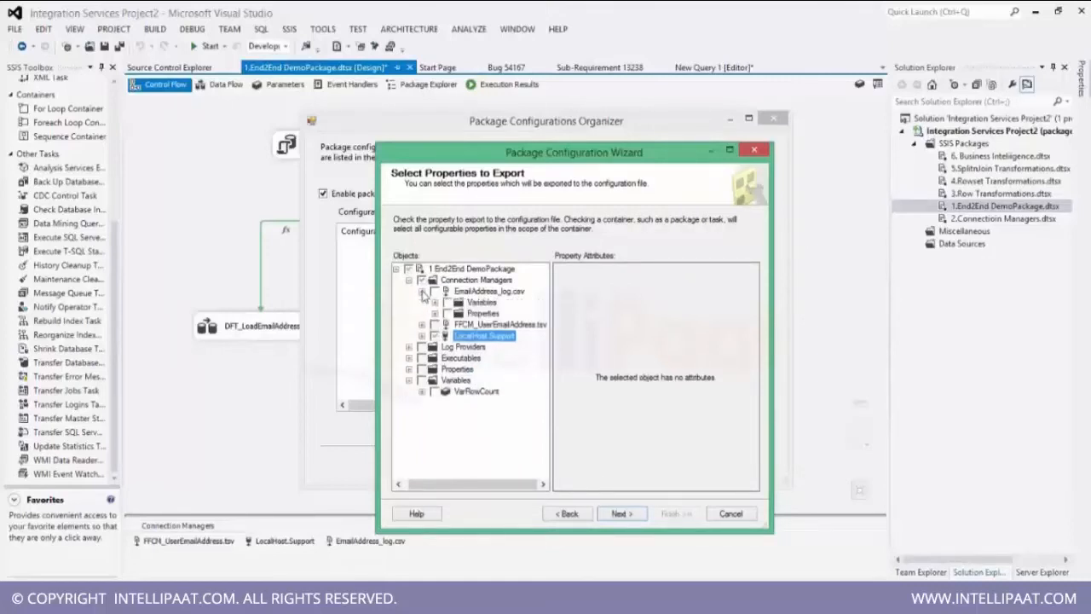
pyautogui.click(435, 304)
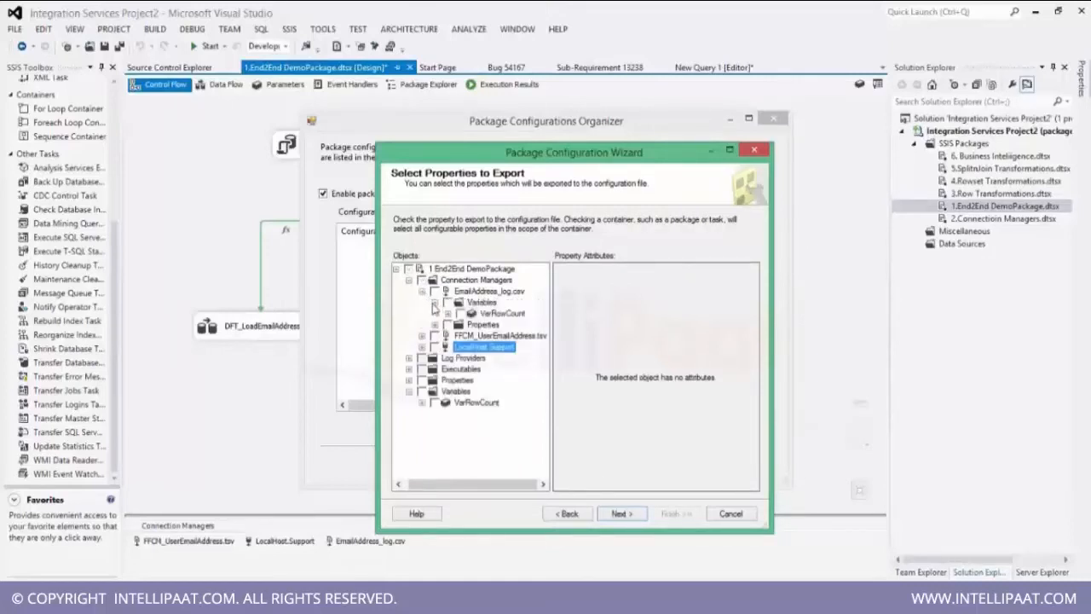
pyautogui.click(435, 304)
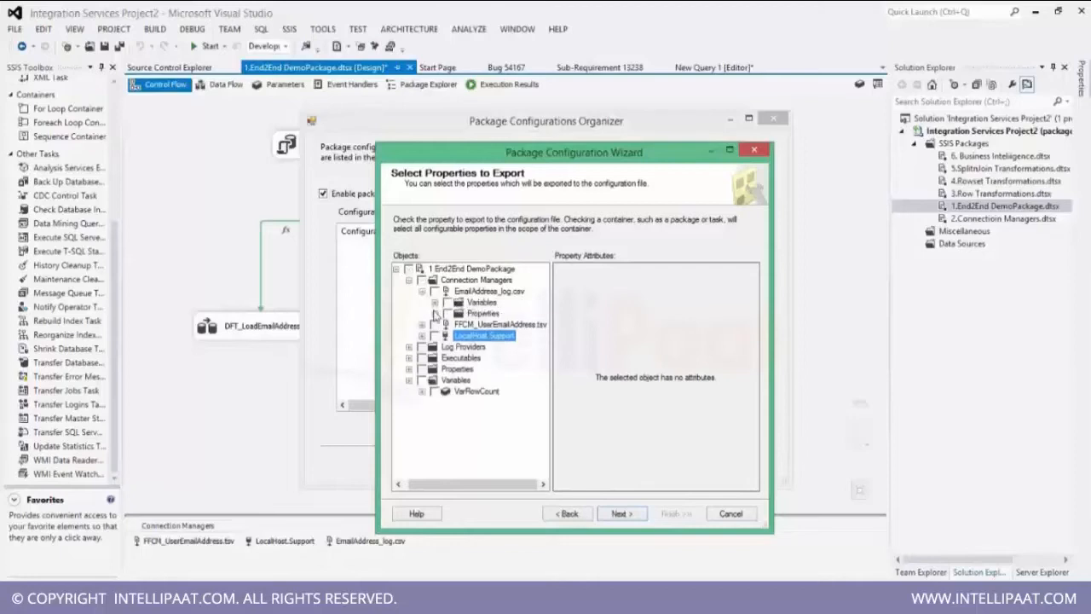
pyautogui.click(435, 314)
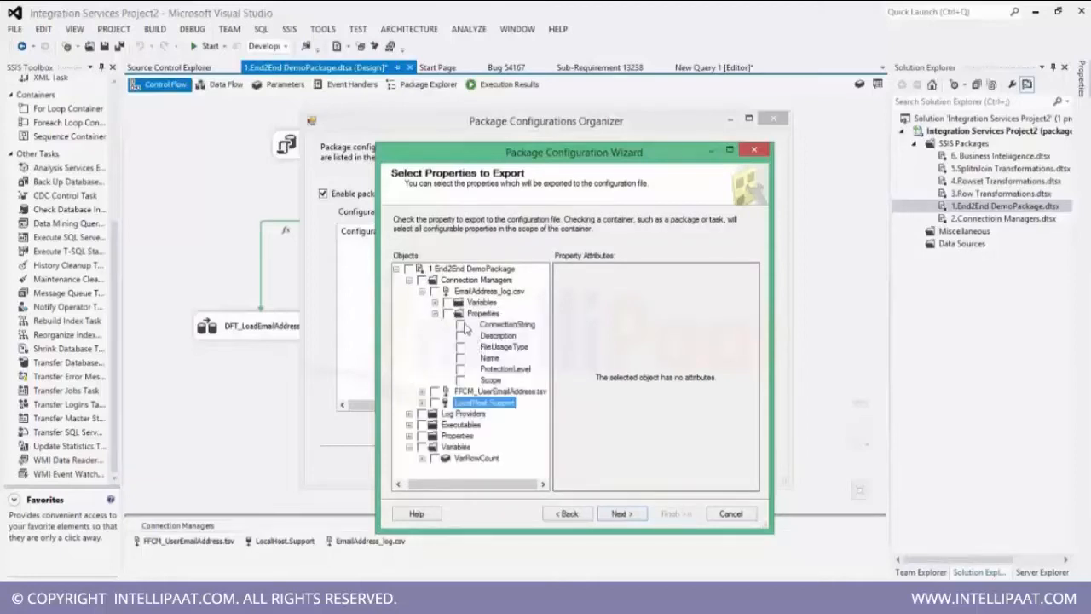
pyautogui.click(461, 326)
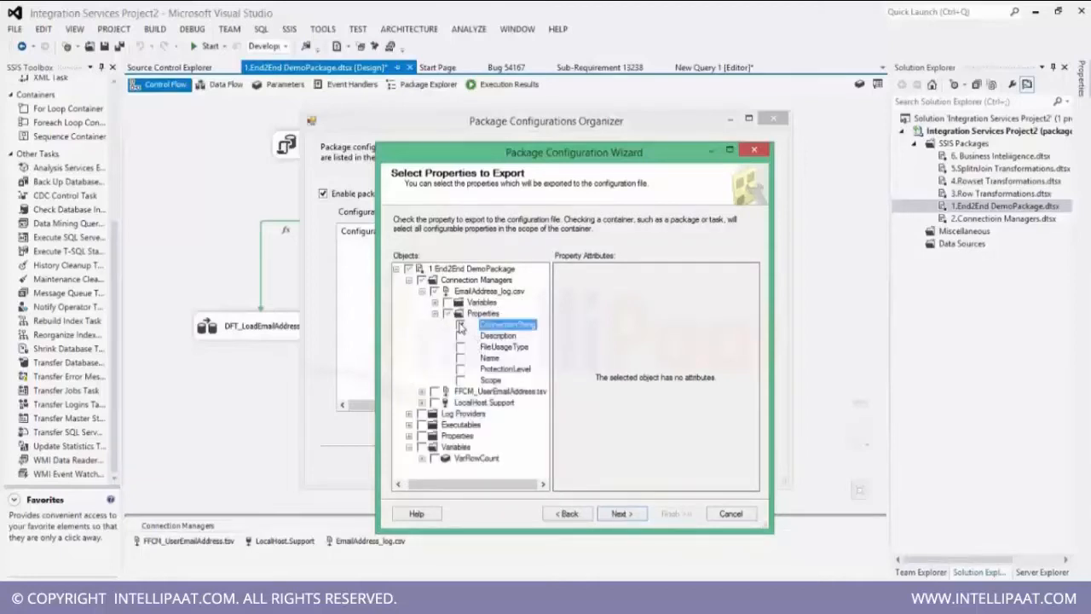
# Review the selected properties of the EmailAddress_log.csv and LocalHost.Support connection managers.
pyautogui.click(422, 292)
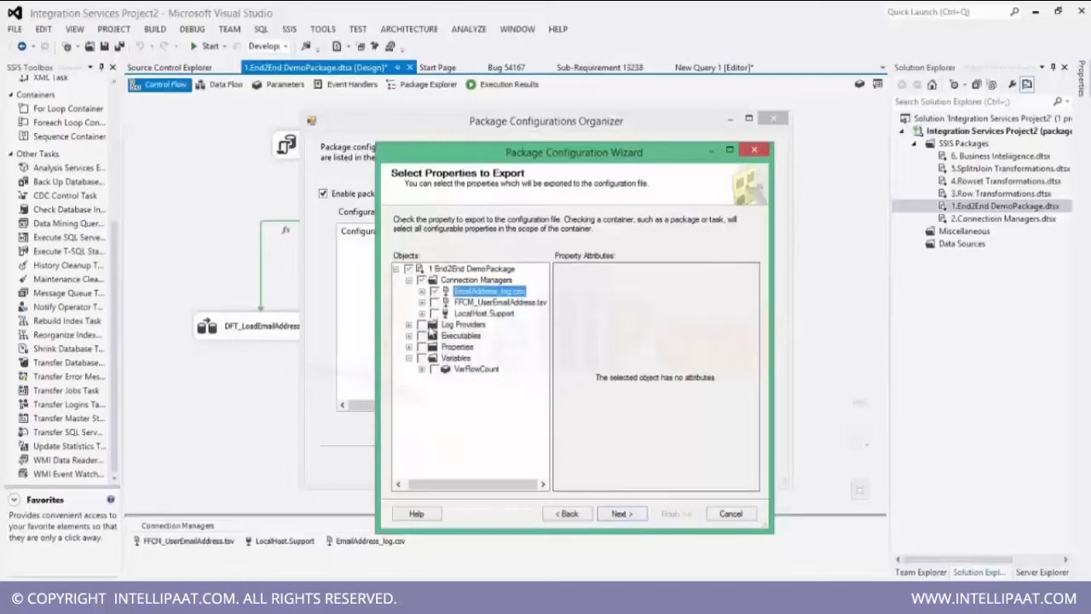
pyautogui.click(421, 314)
pyautogui.click(421, 291)
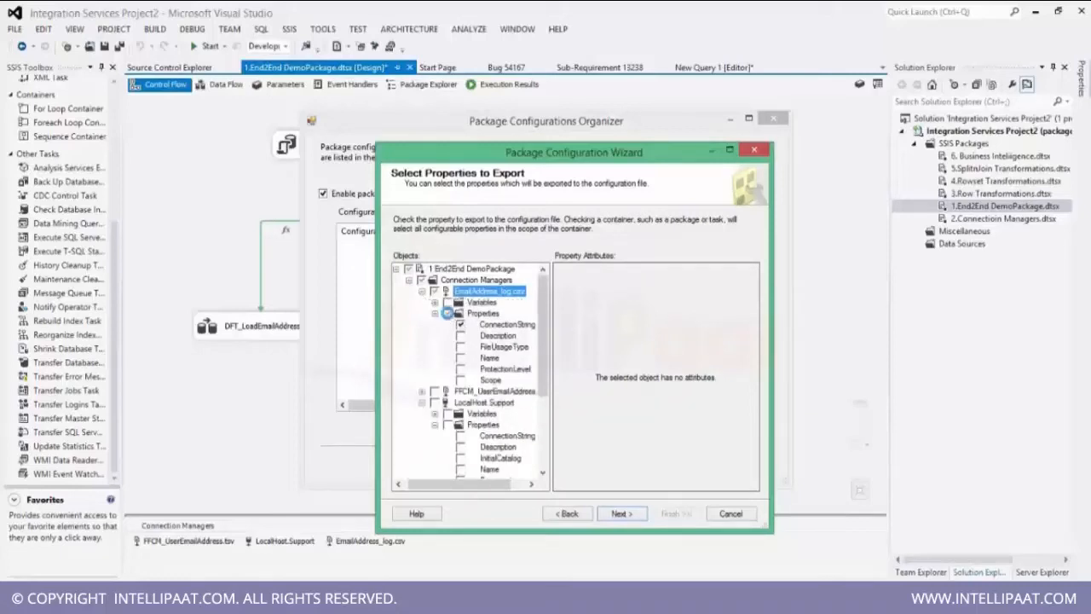
pyautogui.click(447, 313)
pyautogui.click(464, 328)
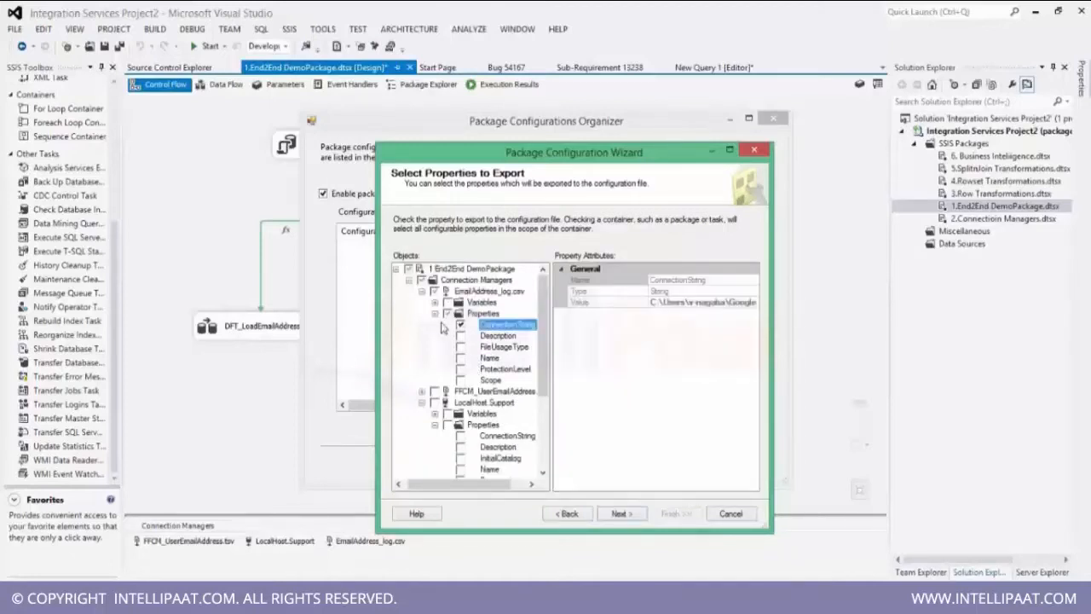
pyautogui.click(422, 292)
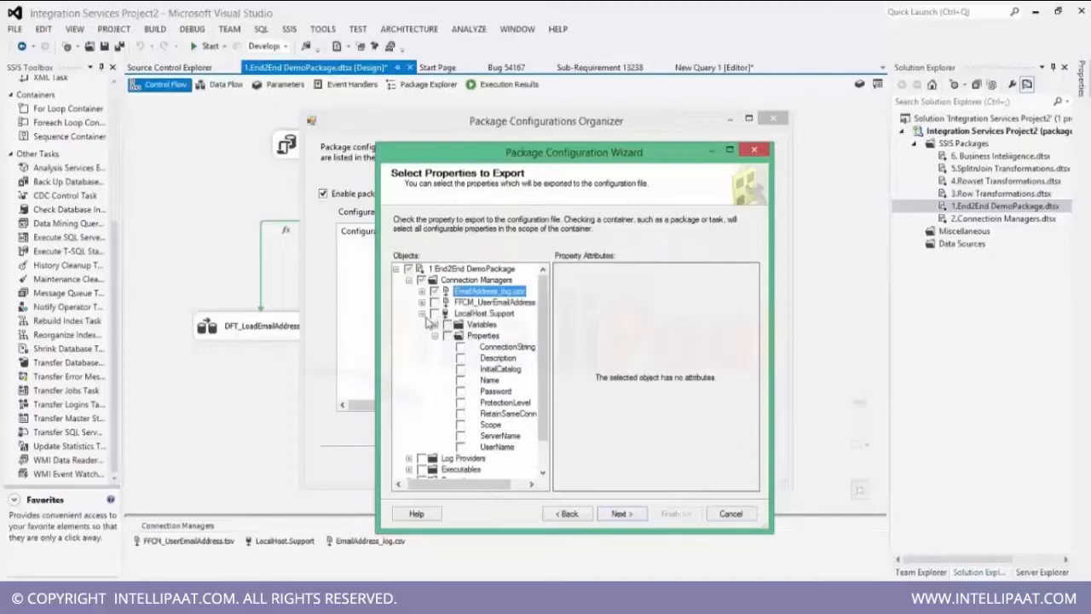
# Inspect the properties of the FFCM_UserEmailAddress.tsv connection manager in the objects tree.
pyautogui.click(421, 314)
pyautogui.click(421, 303)
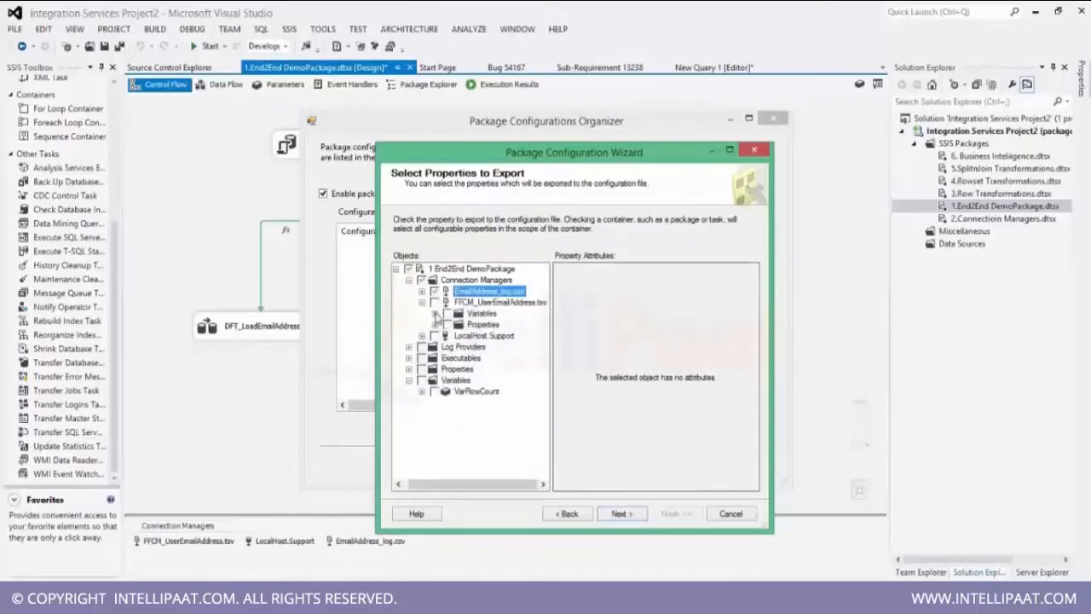
pyautogui.click(435, 314)
pyautogui.click(436, 314)
pyautogui.click(434, 324)
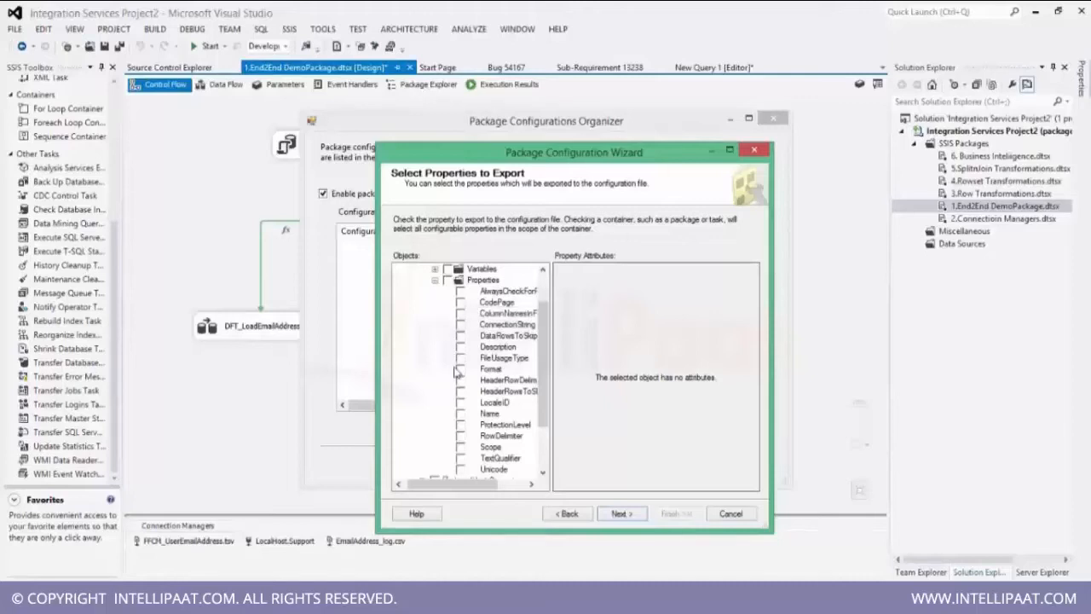
pyautogui.moveTo(547, 358); pyautogui.dragTo(541, 332)
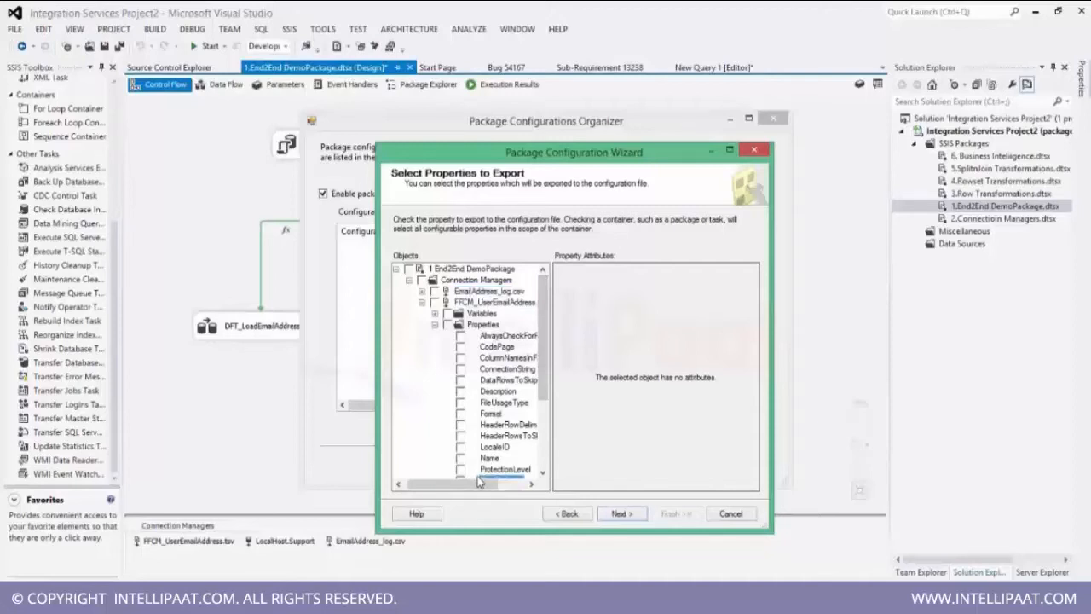
pyautogui.click(421, 303)
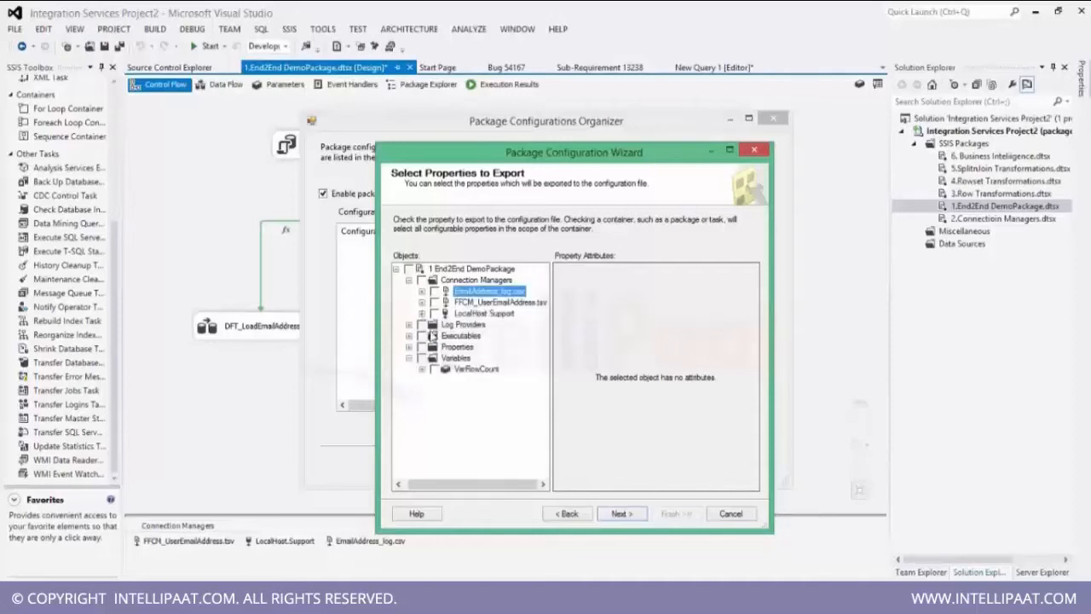
pyautogui.click(421, 313)
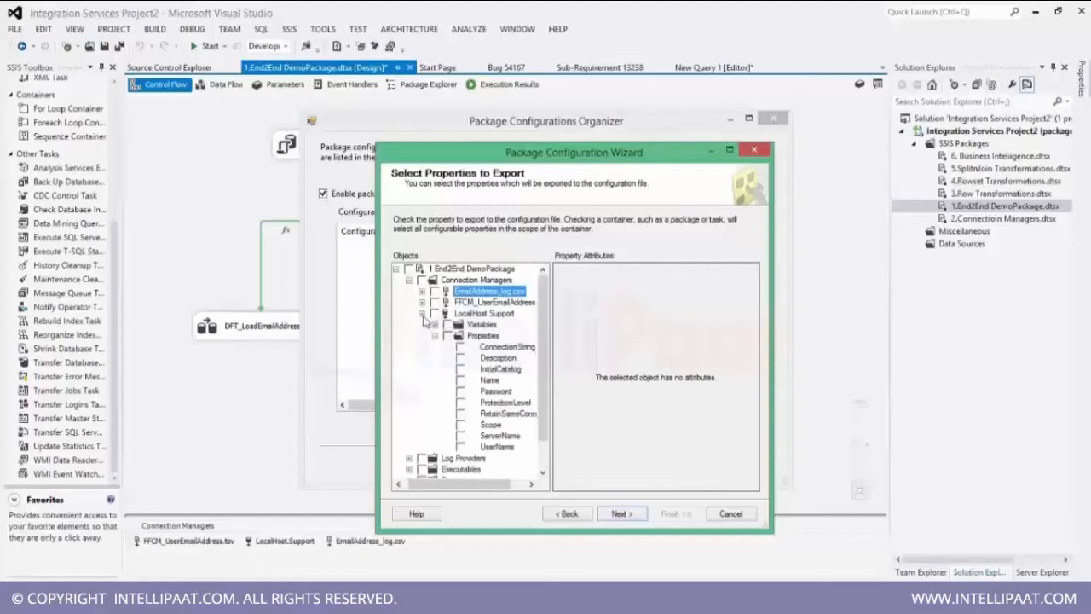
pyautogui.click(421, 313)
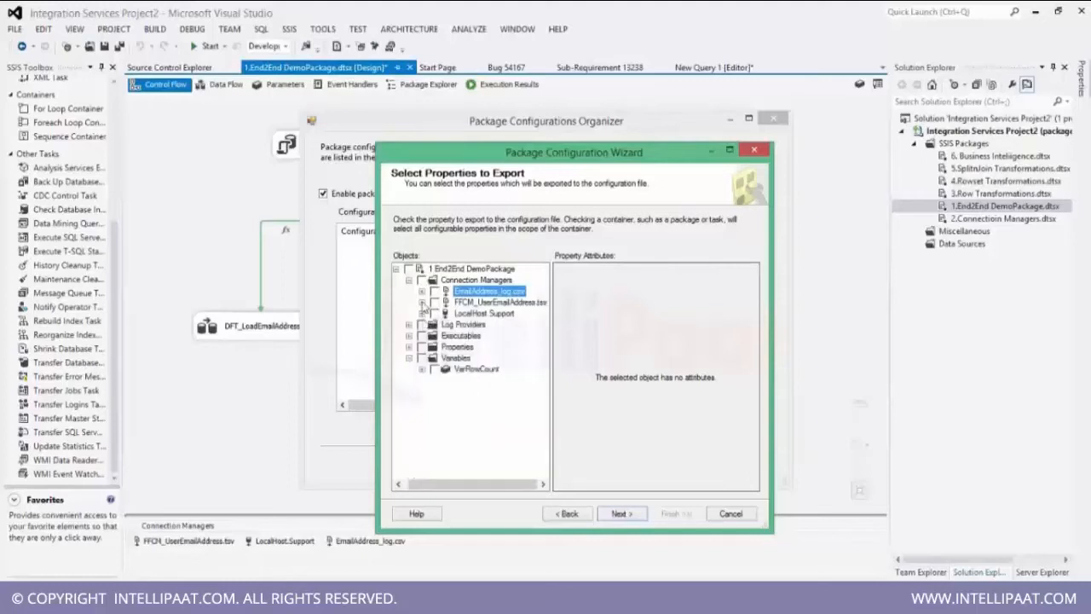
# Name the configuration emailaddress_cofig, finish the wizard, and close the Package Configurations Organizer.
pyautogui.click(619, 513)
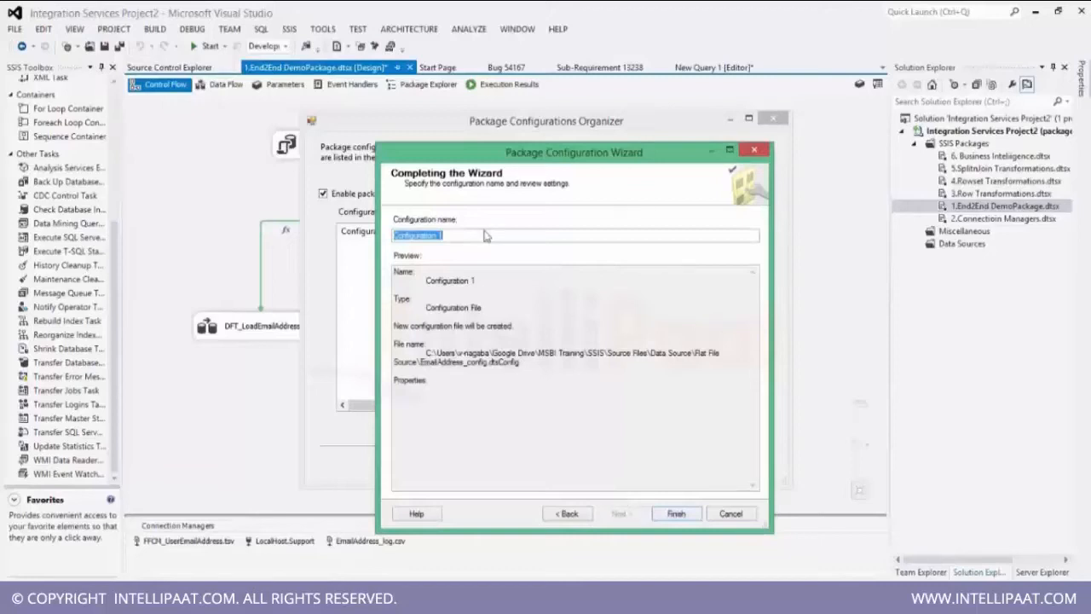
pyautogui.write('email')
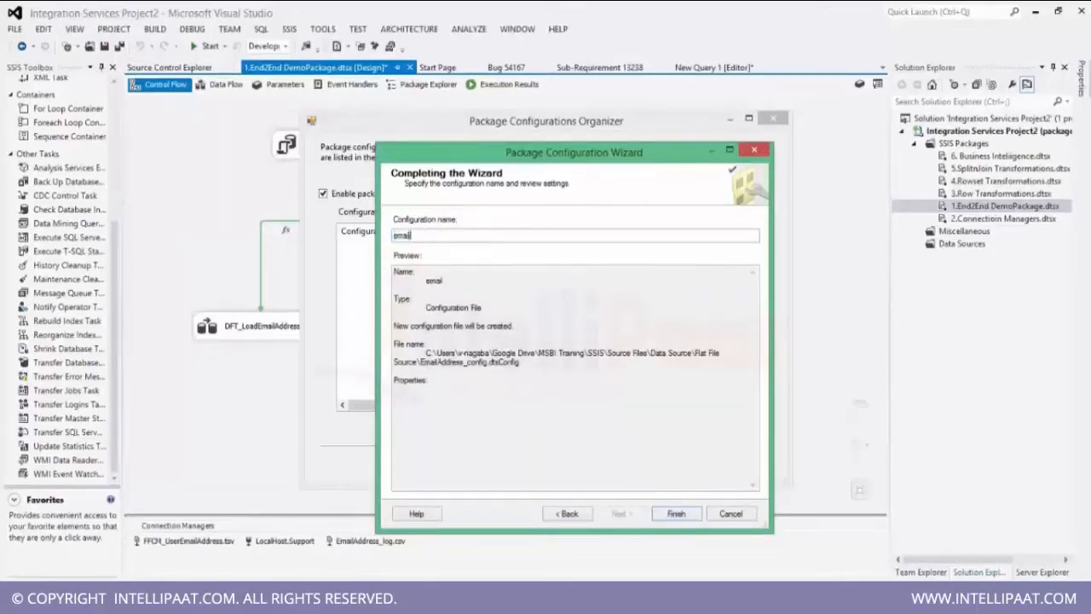
pyautogui.write('address_cofig')
pyautogui.click(676, 513)
pyautogui.click(663, 465)
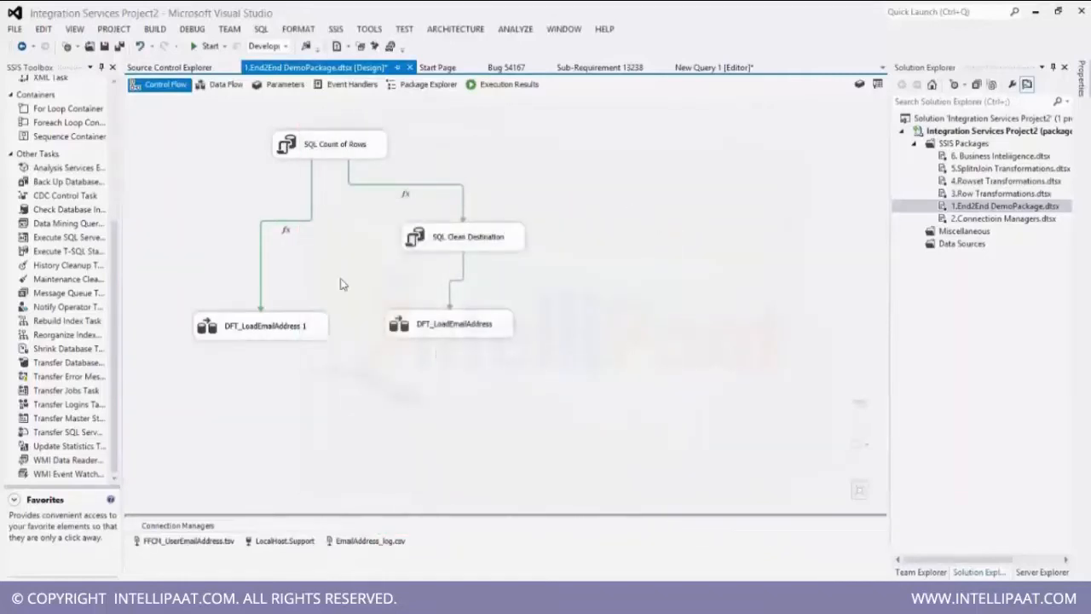
pyautogui.rightClick(646, 269)
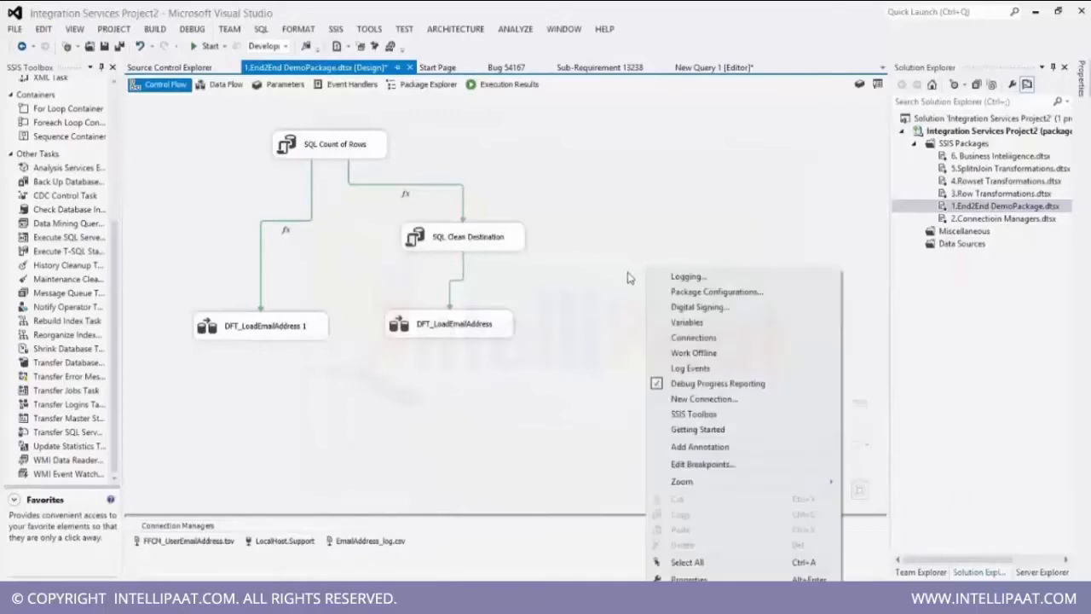
pyautogui.click(591, 309)
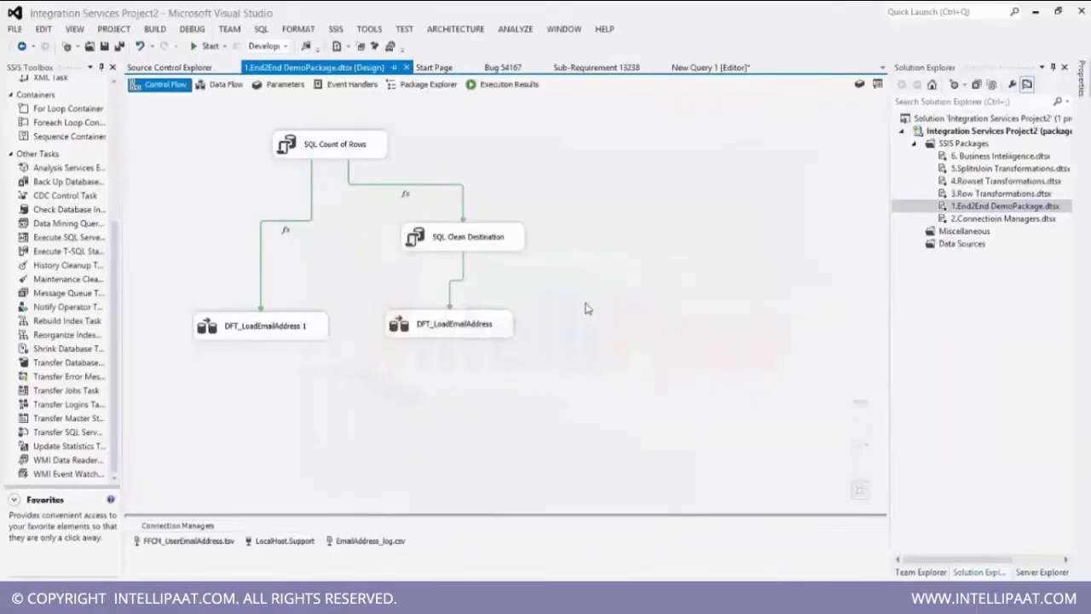
# Open the EmailAddress_config.dtsConfig file from the Flat File Source folder in Internet Explorer and collapse its XML nodes.
pyautogui.moveTo(313, 601)
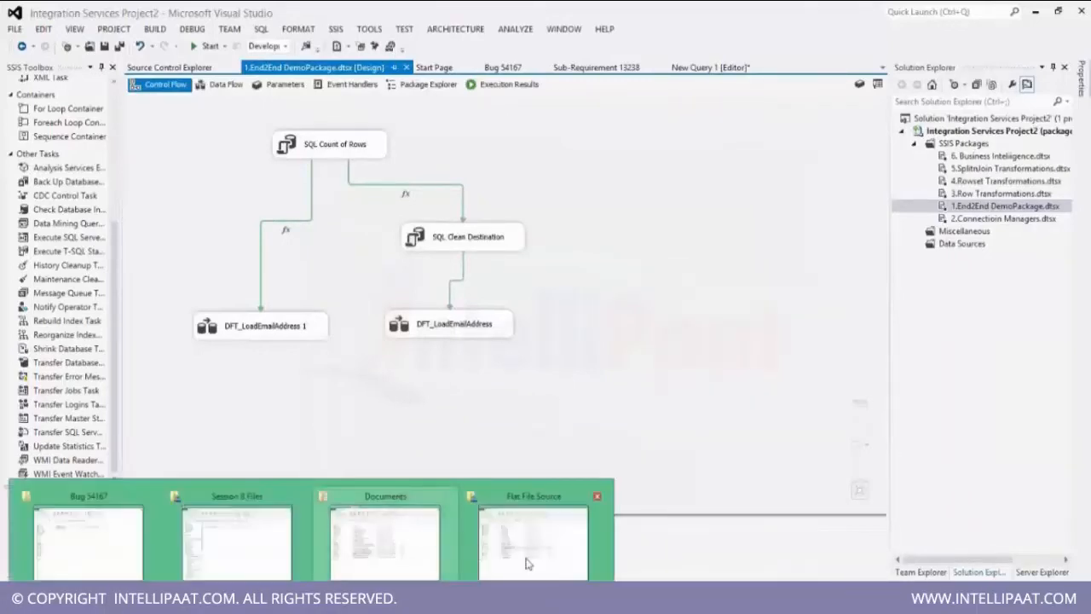
pyautogui.click(525, 545)
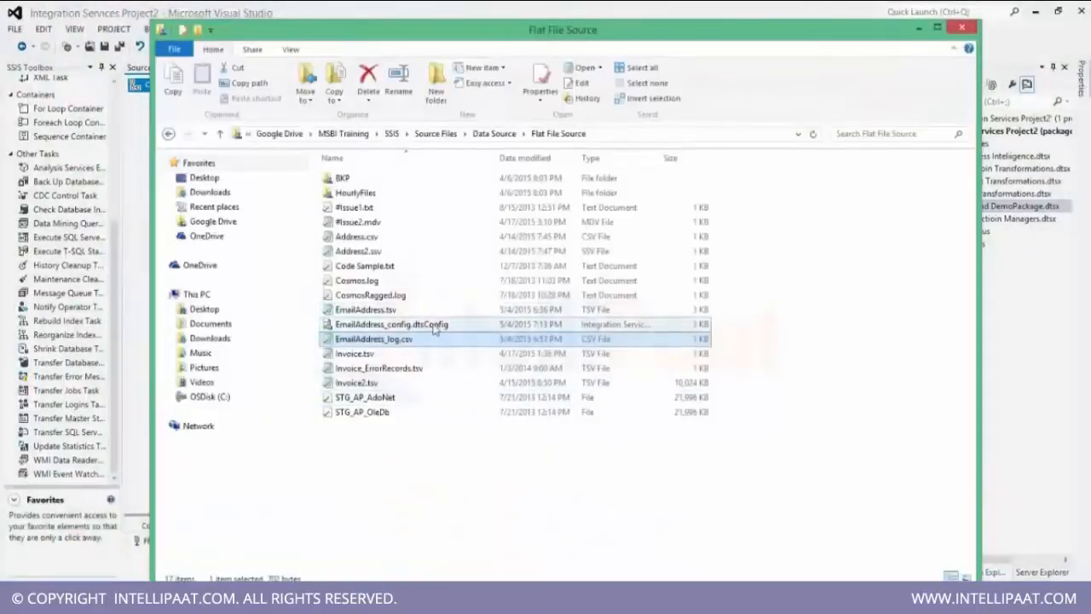
pyautogui.click(440, 325)
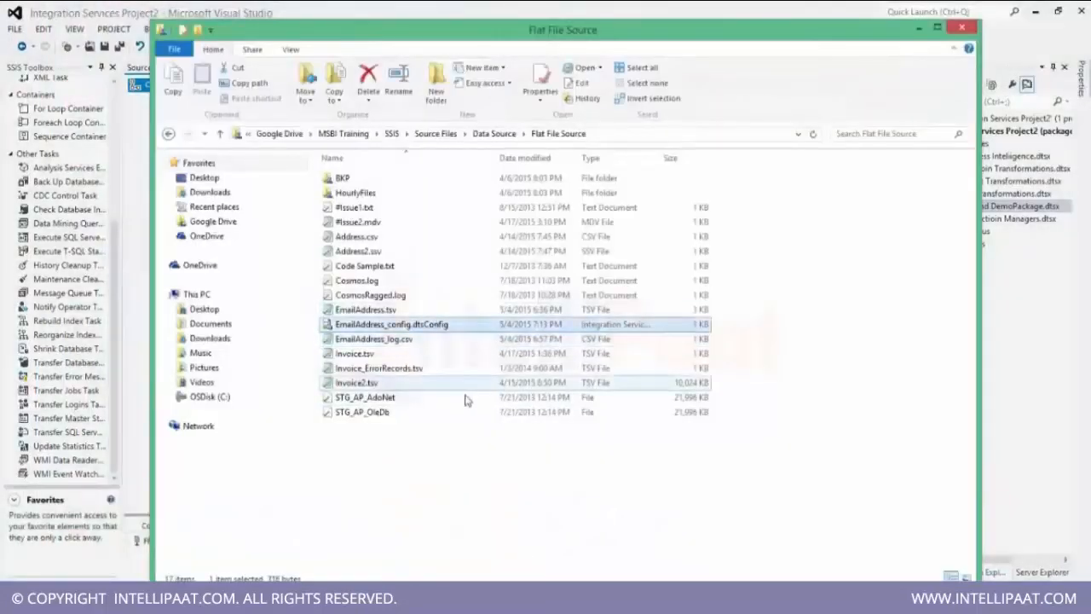
pyautogui.rightClick(439, 328)
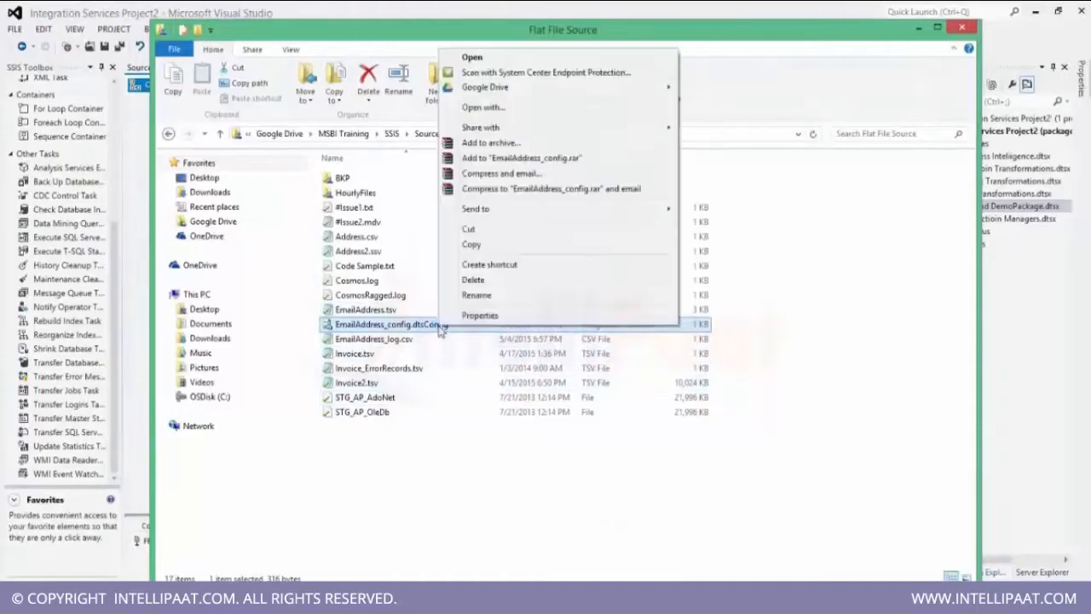
pyautogui.click(549, 111)
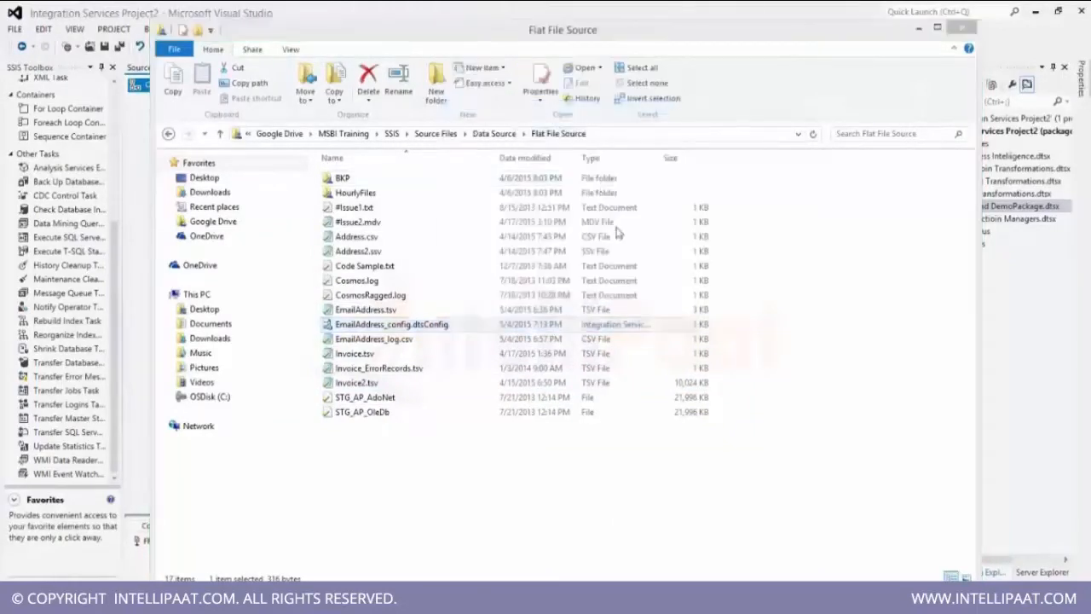
pyautogui.click(503, 256)
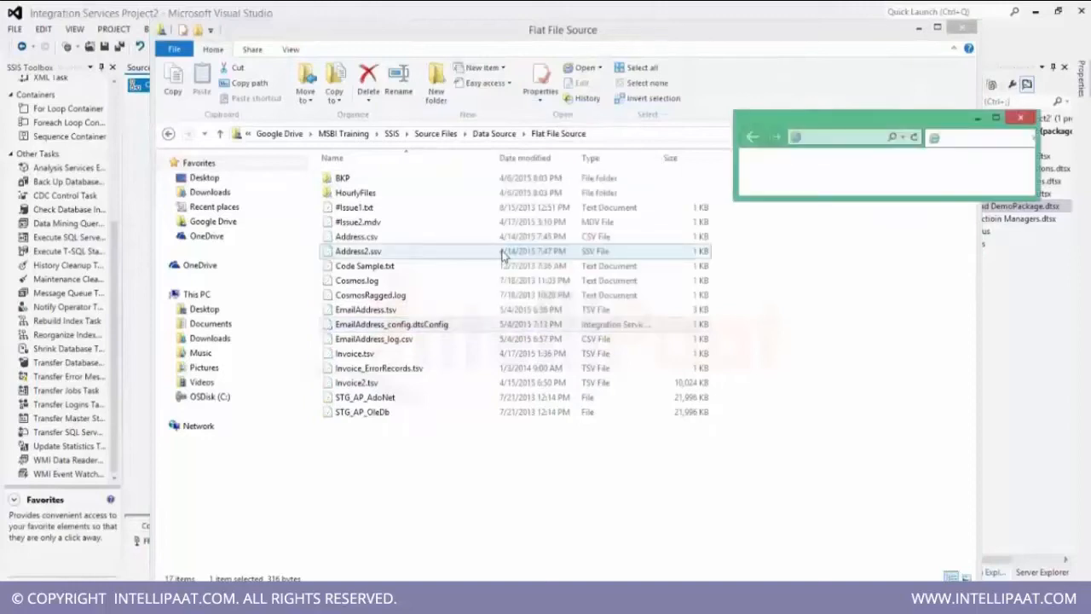
pyautogui.click(995, 118)
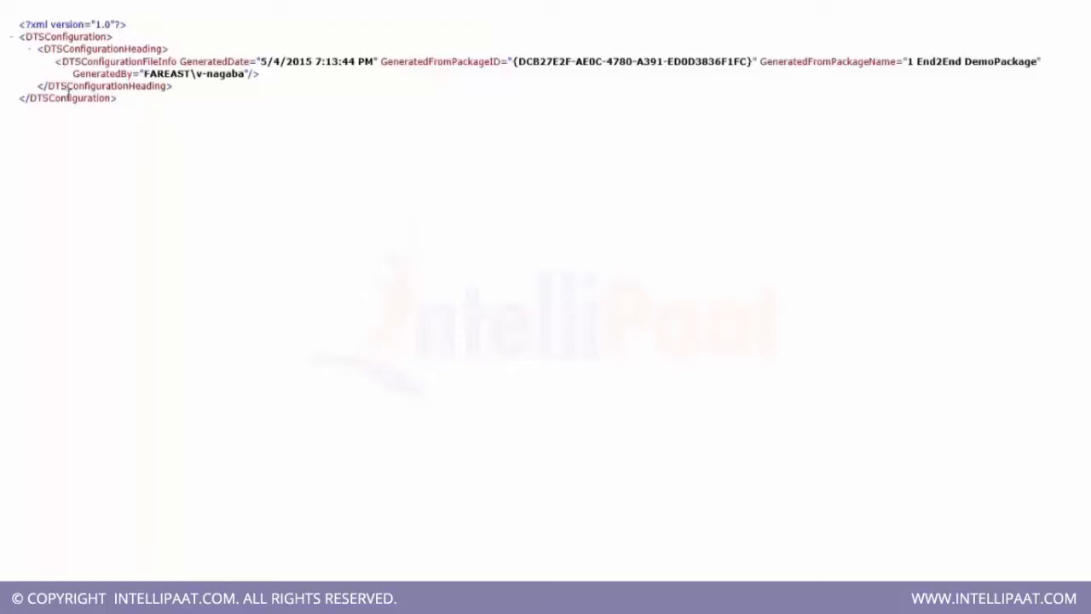
pyautogui.click(29, 49)
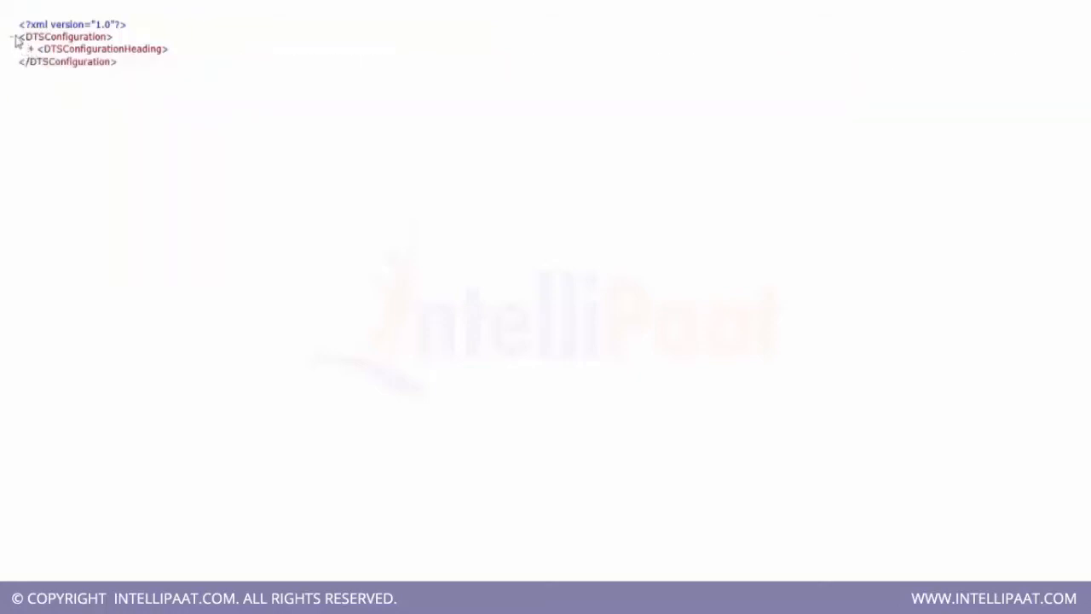
pyautogui.click(13, 38)
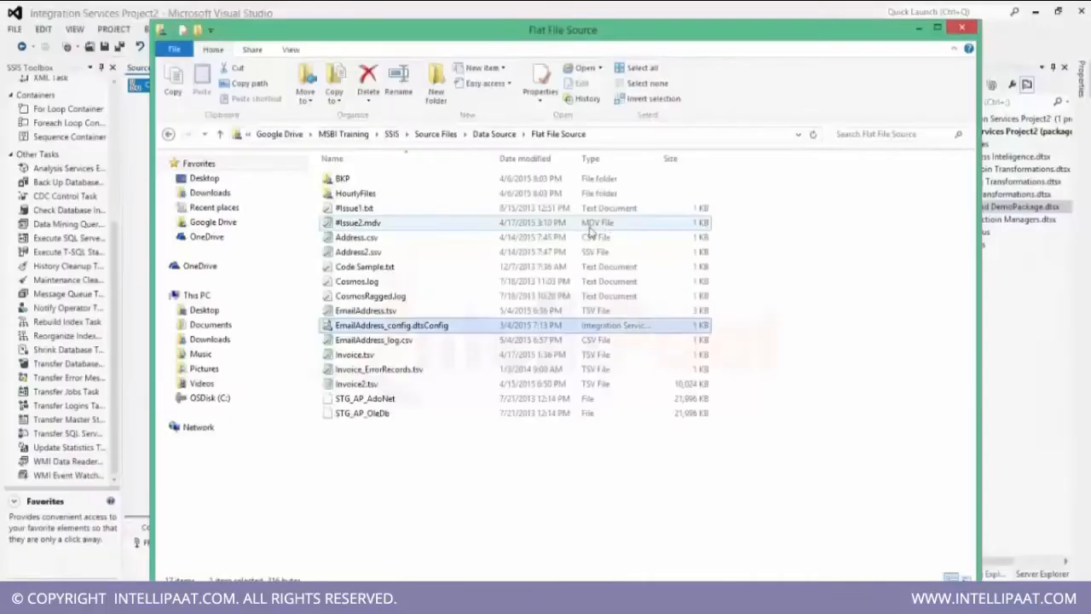
# Open EmailAddress_config.dtsConfig in Notepad to review its raw XML, then close Notepad.
pyautogui.click(428, 327)
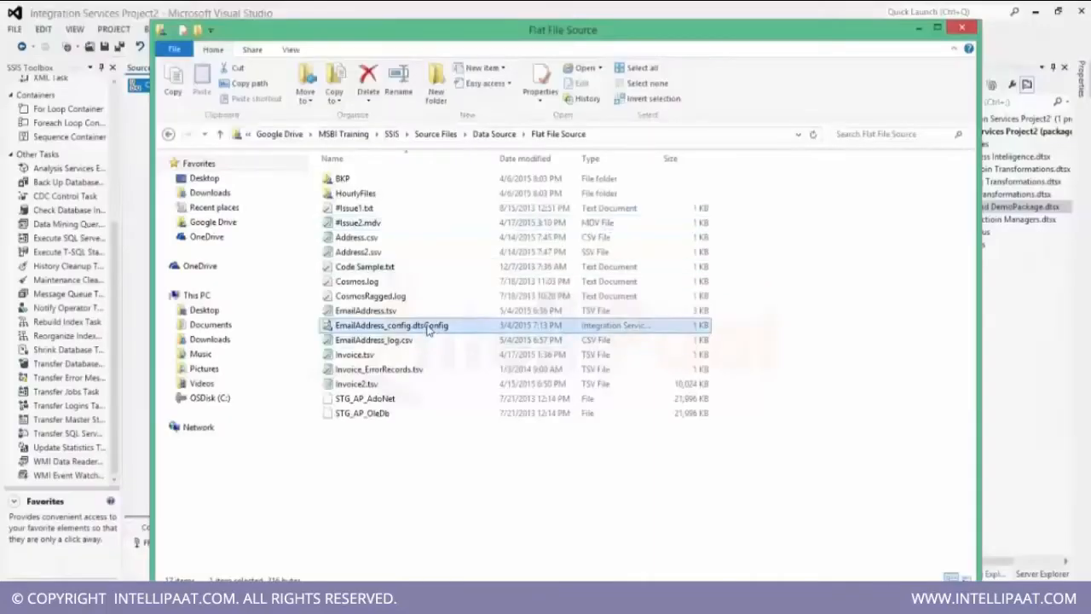
pyautogui.rightClick(428, 329)
pyautogui.moveTo(524, 131)
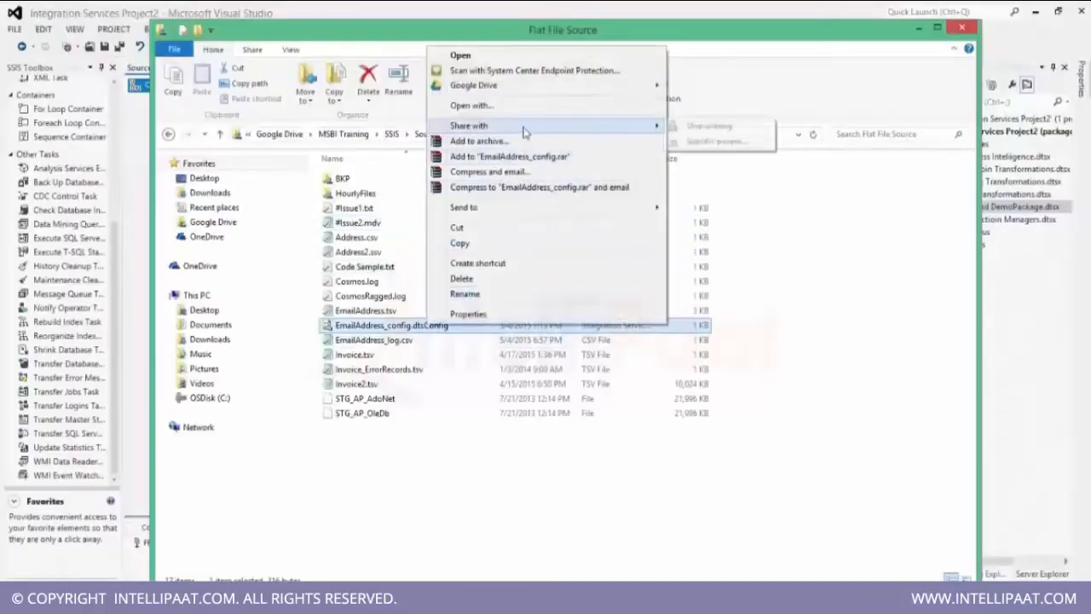
pyautogui.click(517, 106)
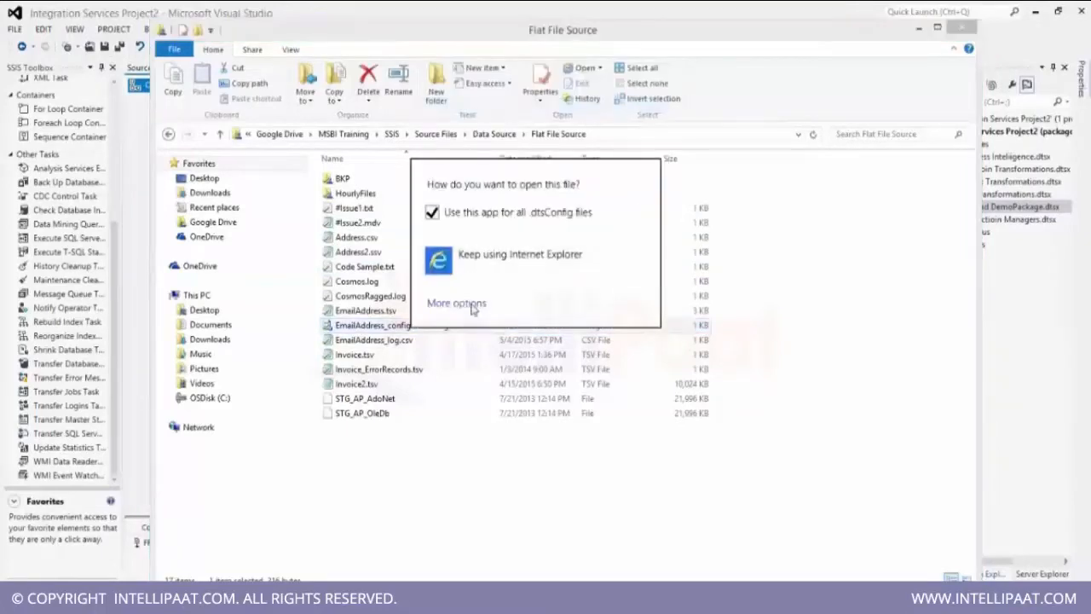
pyautogui.click(457, 304)
pyautogui.click(484, 452)
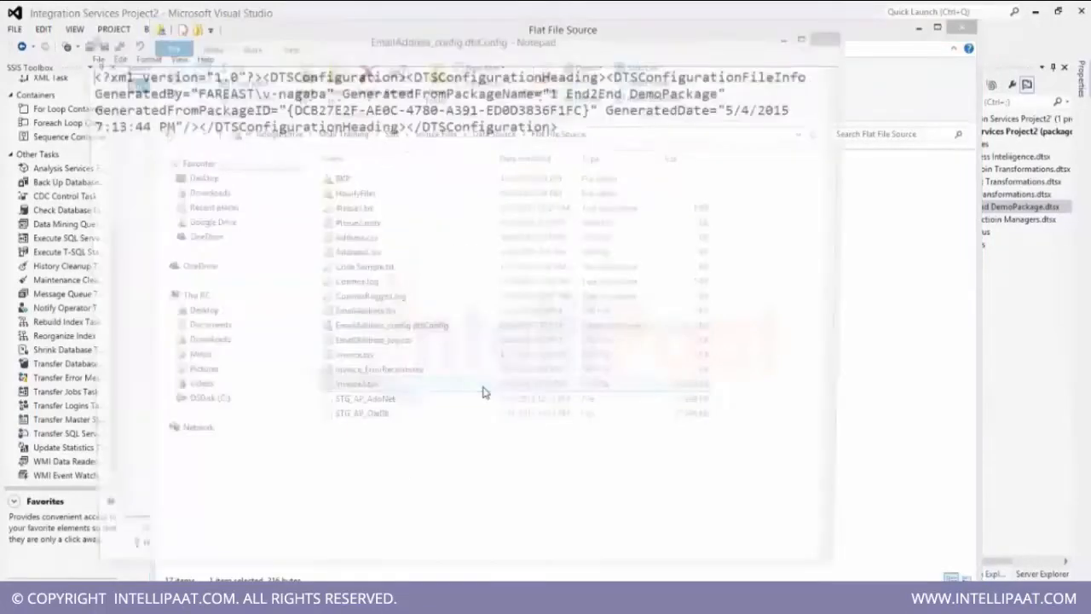
pyautogui.click(483, 386)
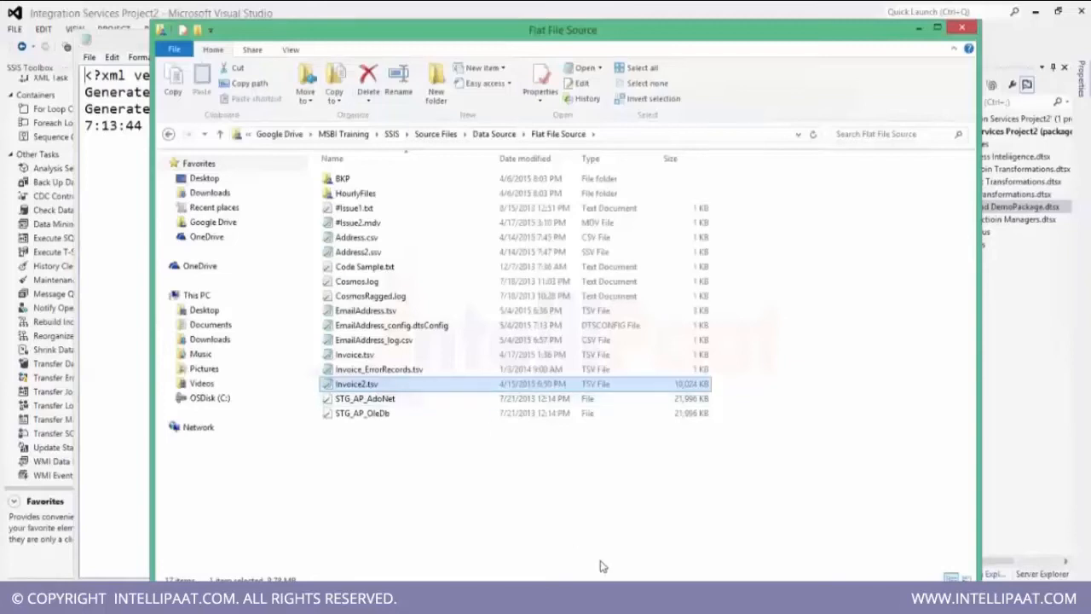
pyautogui.hotkey('alt', 'Tab')
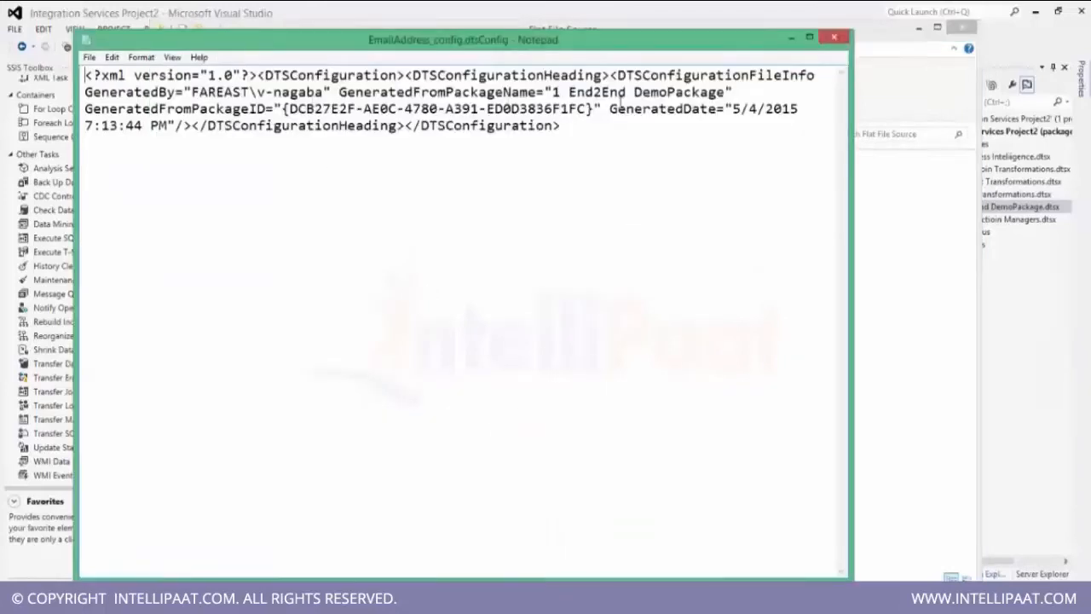
pyautogui.click(588, 109)
pyautogui.click(834, 38)
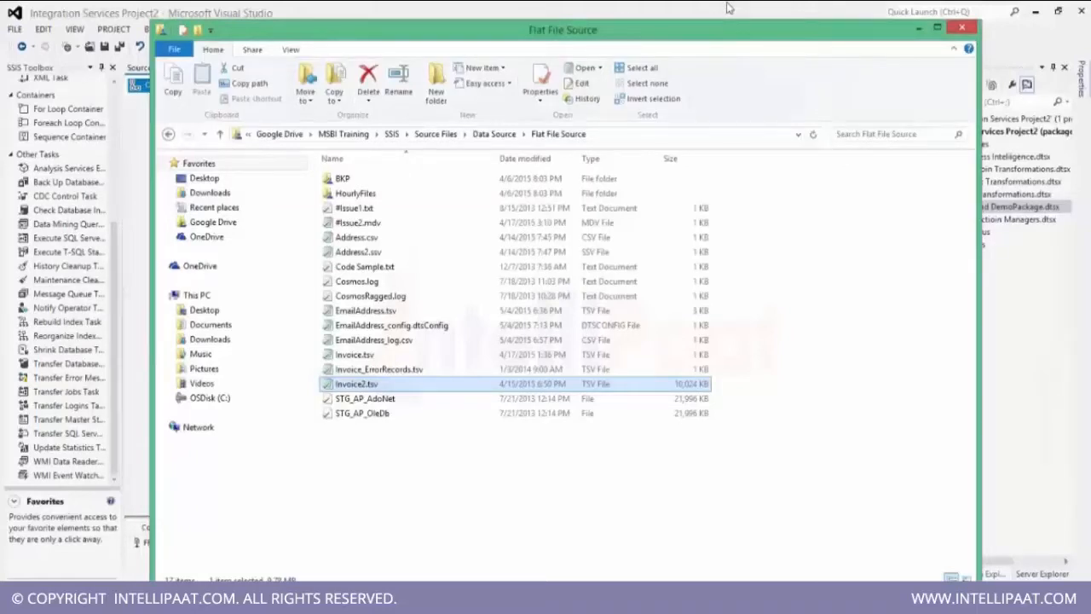
# Return to Visual Studio and start running the End2End DemoPackage.
pyautogui.hotkey('alt', 'Tab')
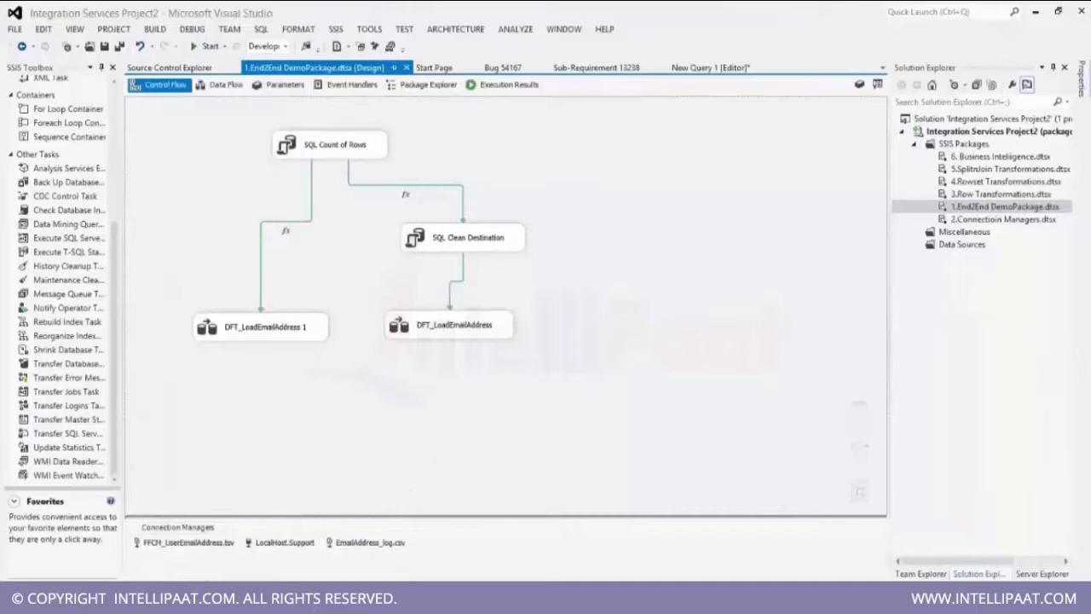
pyautogui.moveTo(312, 601)
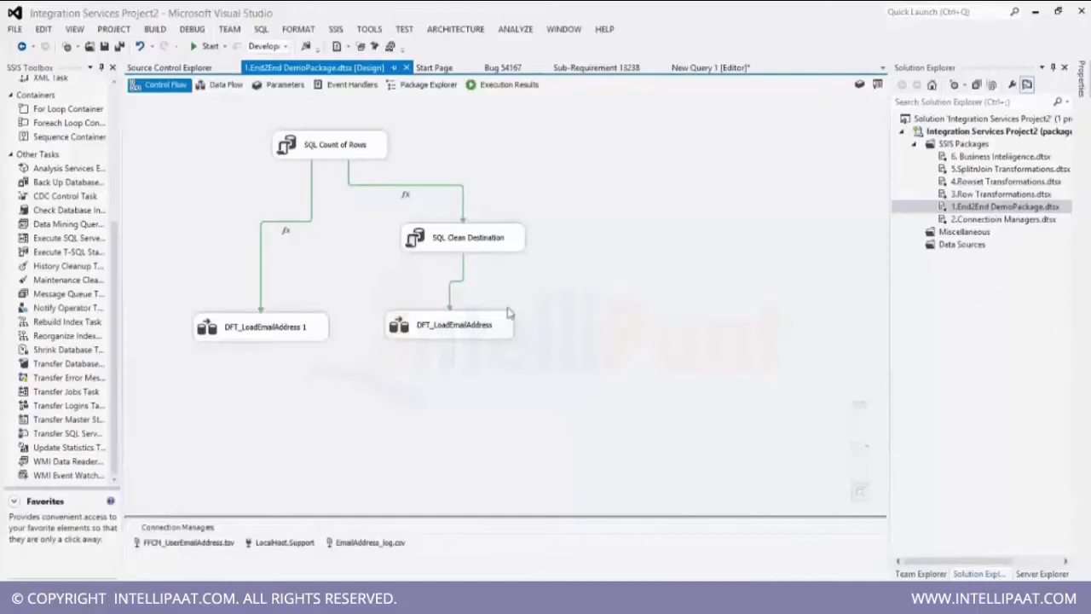
pyautogui.click(205, 46)
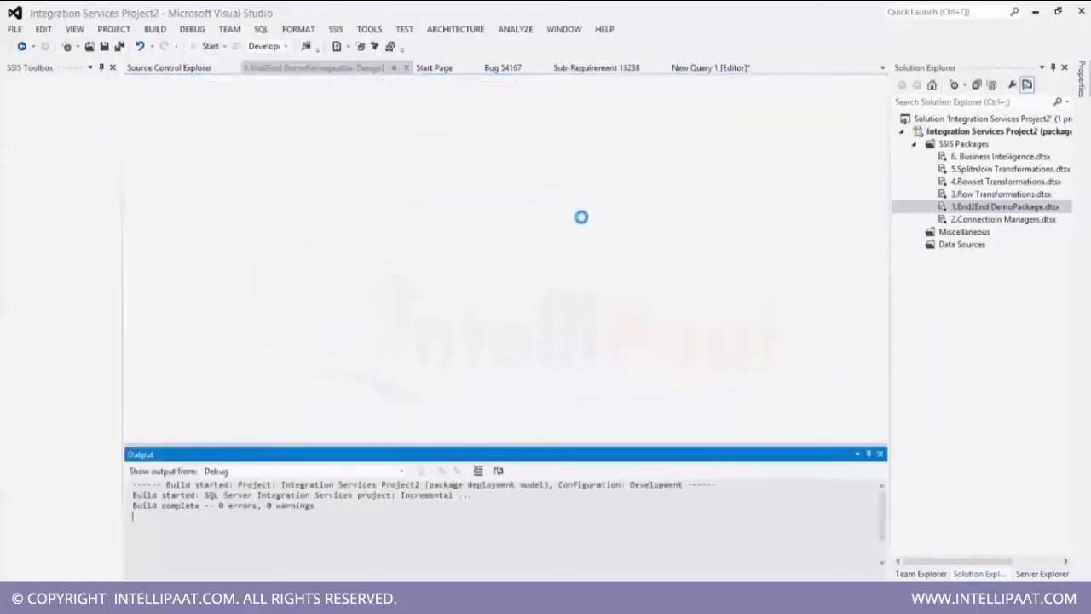
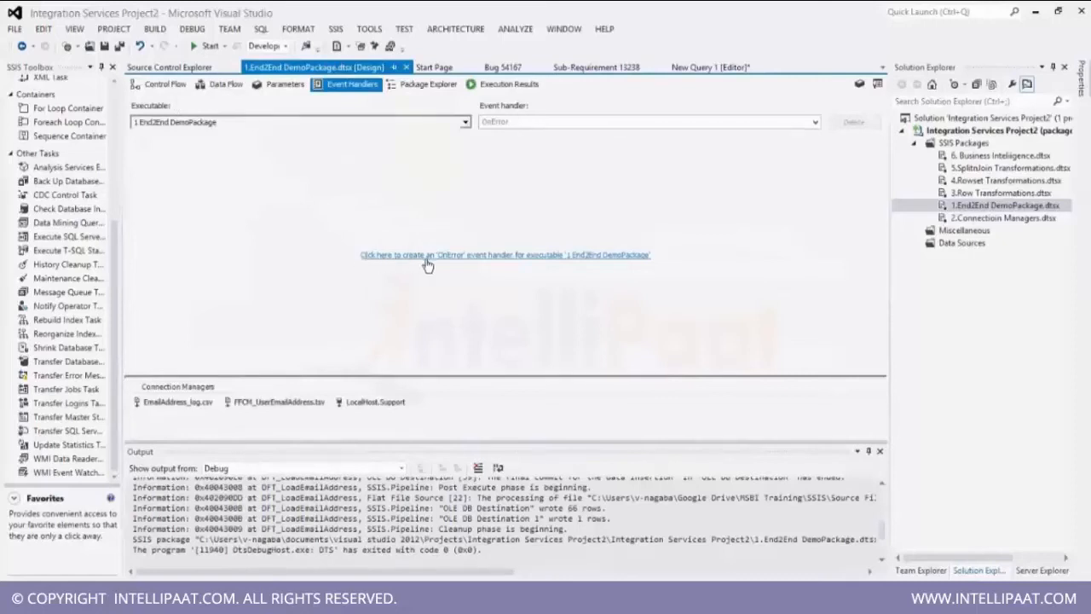
# Create an OnError event handler for the End2End DemoPackage executable.
pyautogui.click(548, 126)
pyautogui.click(460, 257)
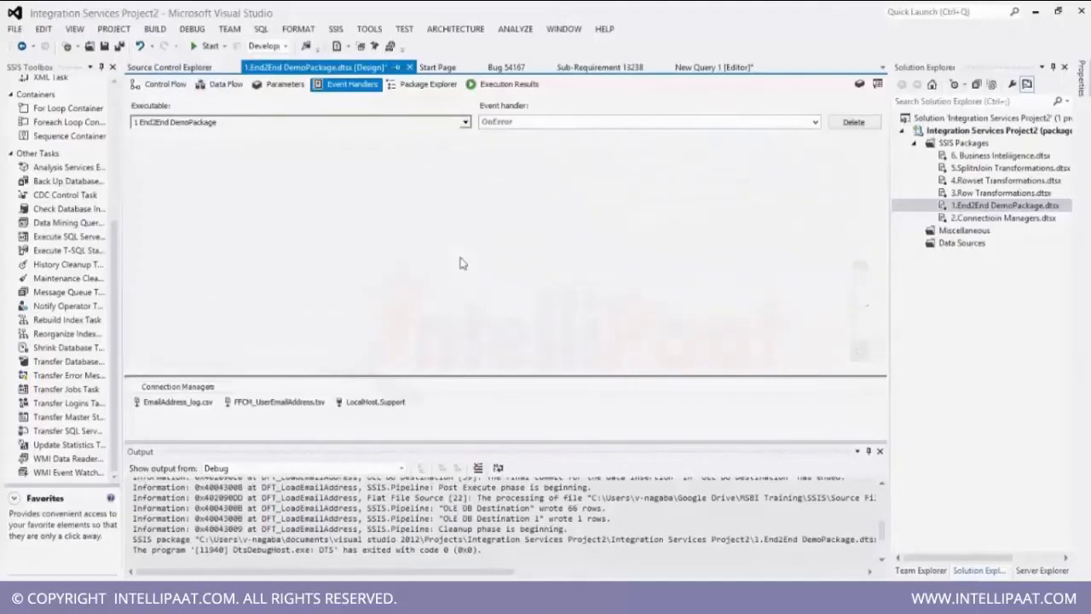
# Examine the package's executables tree and the available event handler types, then hide the Output window.
pyautogui.click(465, 125)
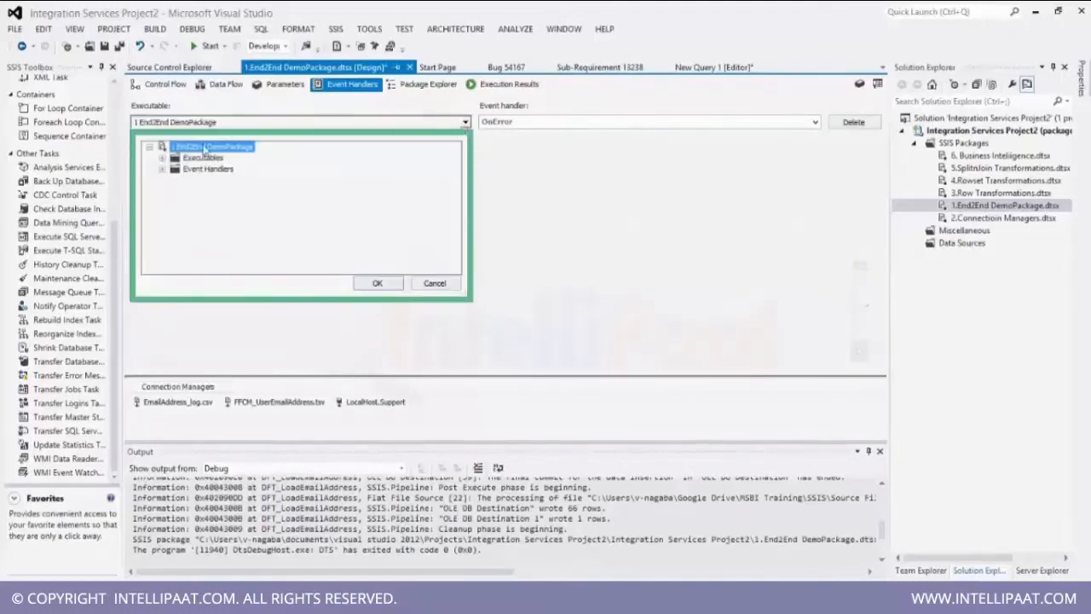
pyautogui.click(163, 158)
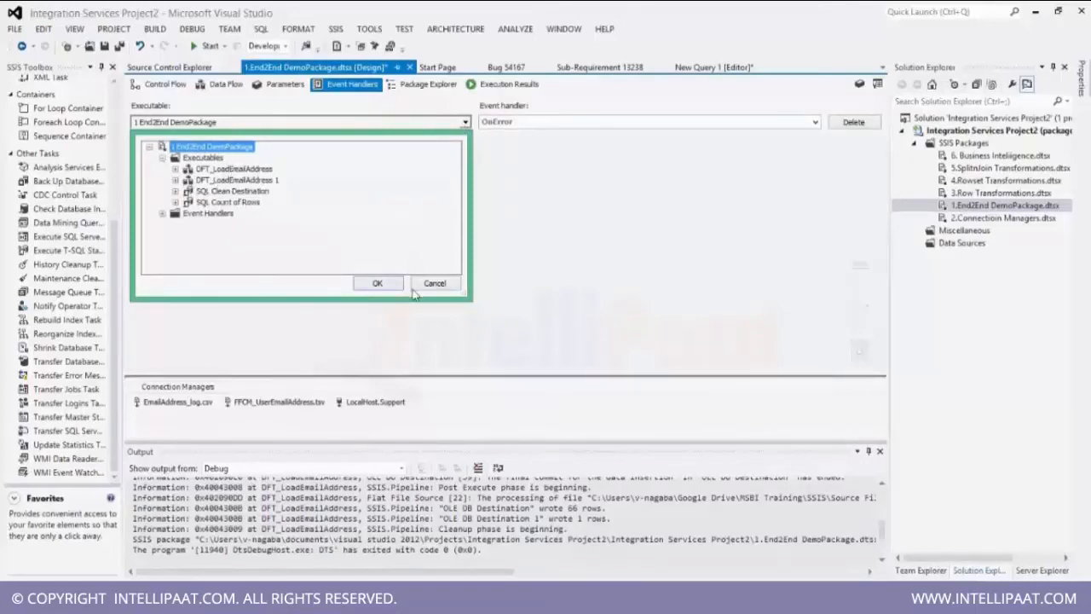
pyautogui.click(378, 283)
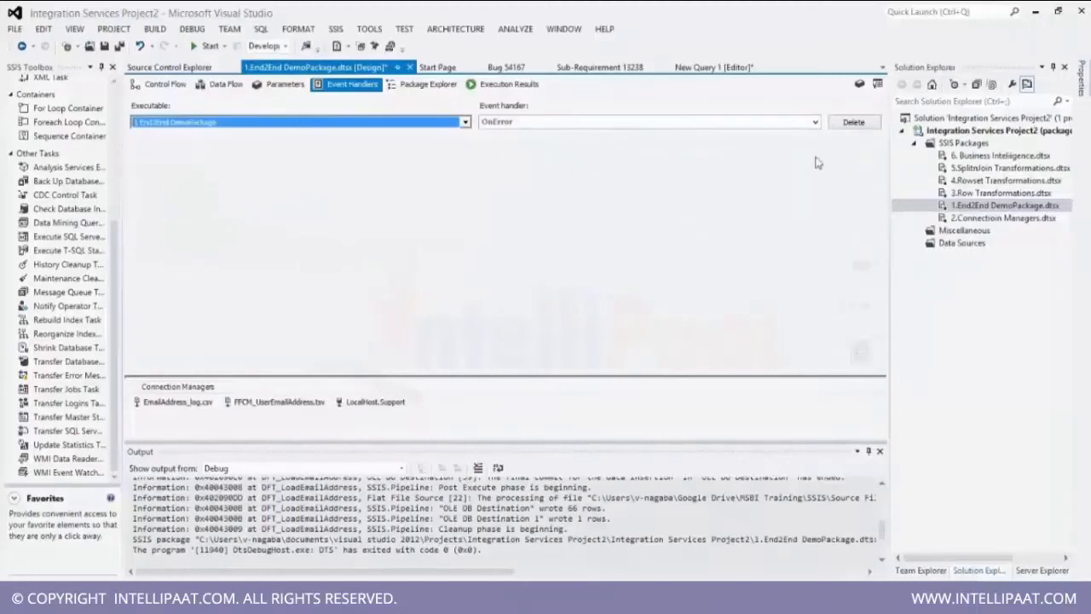
pyautogui.click(814, 122)
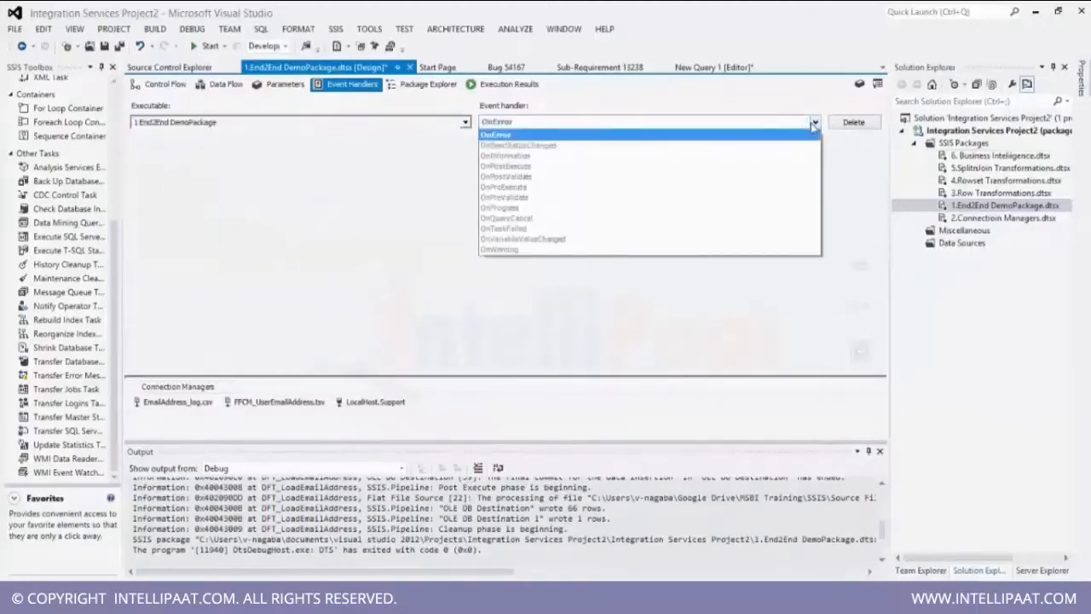
pyautogui.click(814, 123)
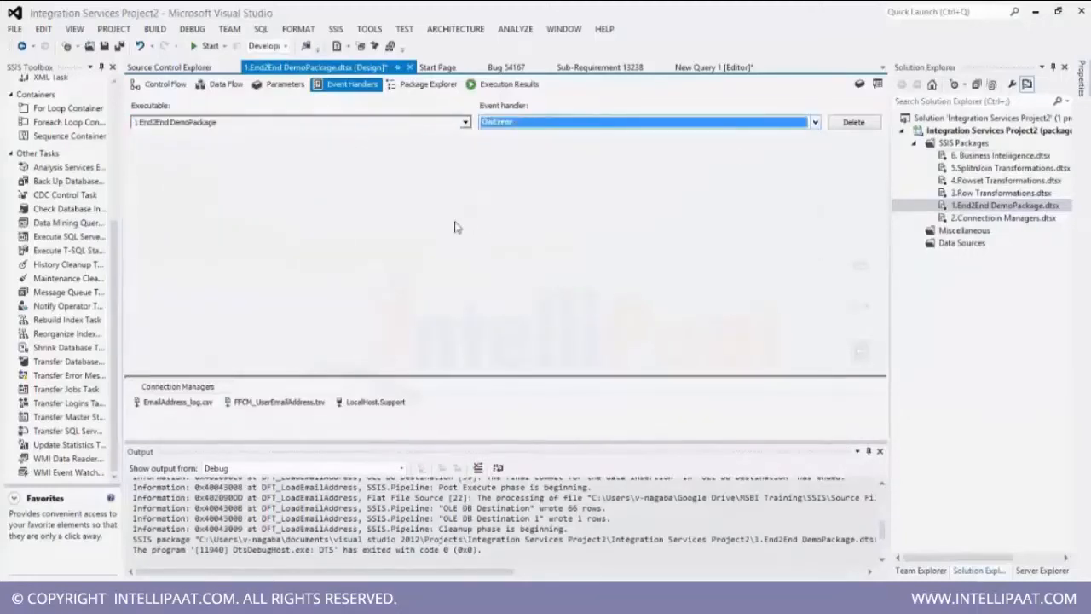
pyautogui.click(879, 451)
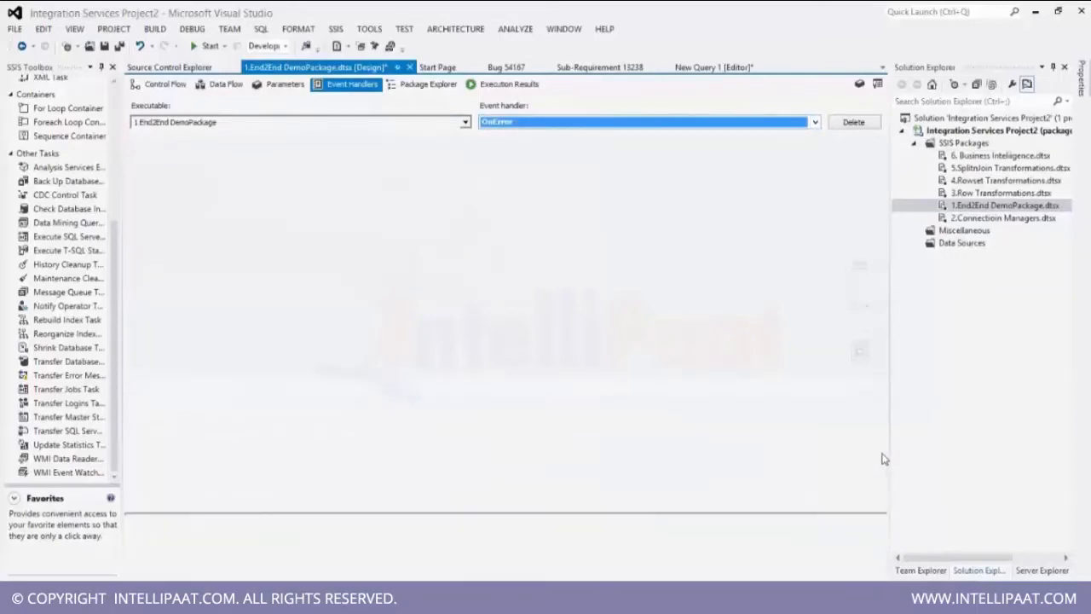
pyautogui.click(117, 365)
pyautogui.moveTo(117, 365); pyautogui.dragTo(461, 273)
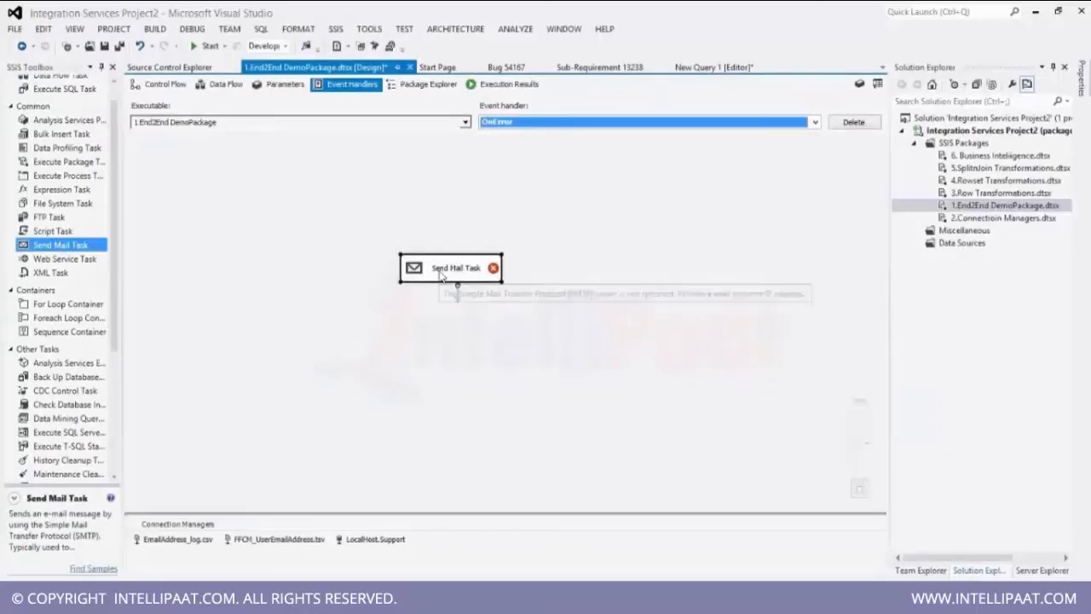
pyautogui.doubleClick(441, 274)
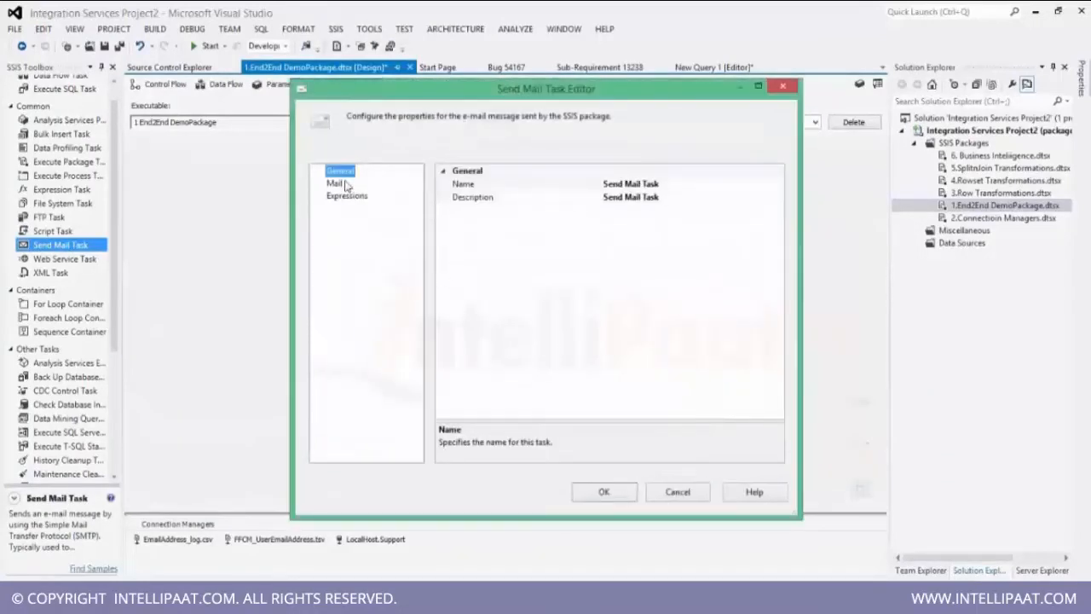
pyautogui.click(336, 184)
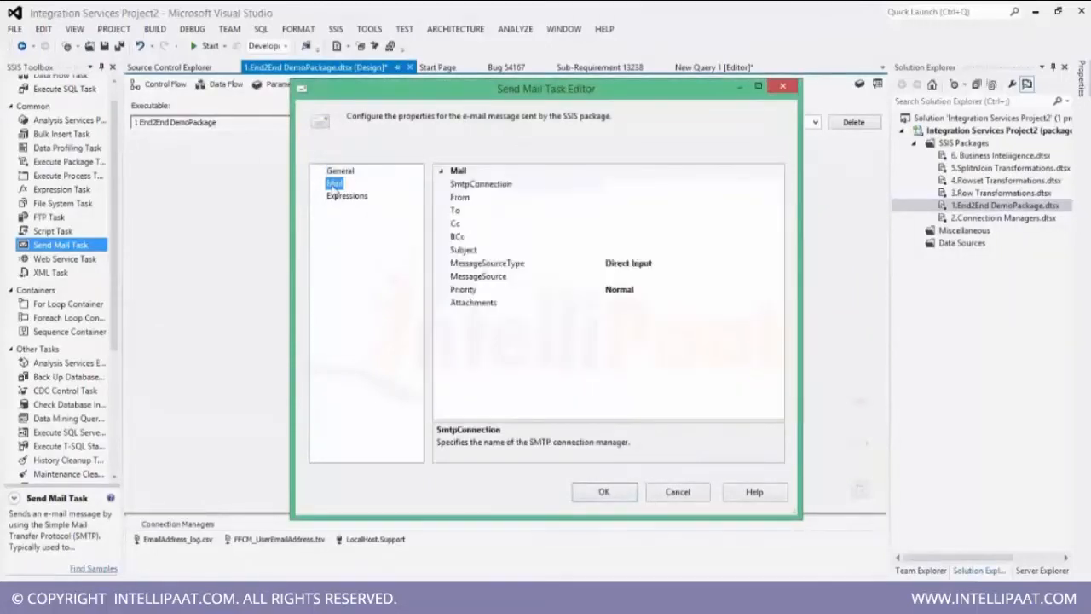
pyautogui.click(631, 189)
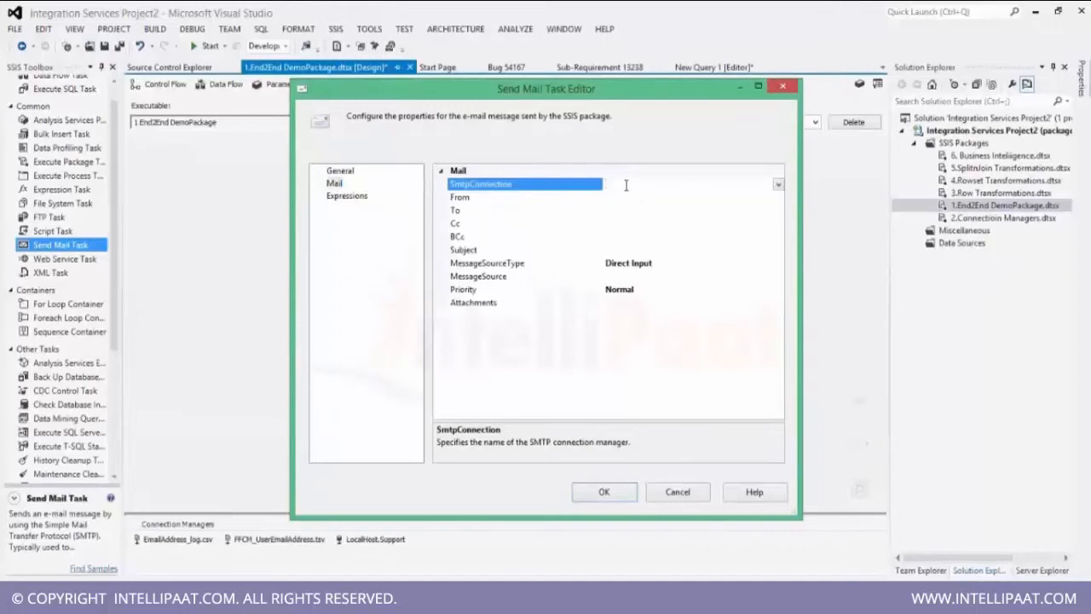
pyautogui.click(539, 197)
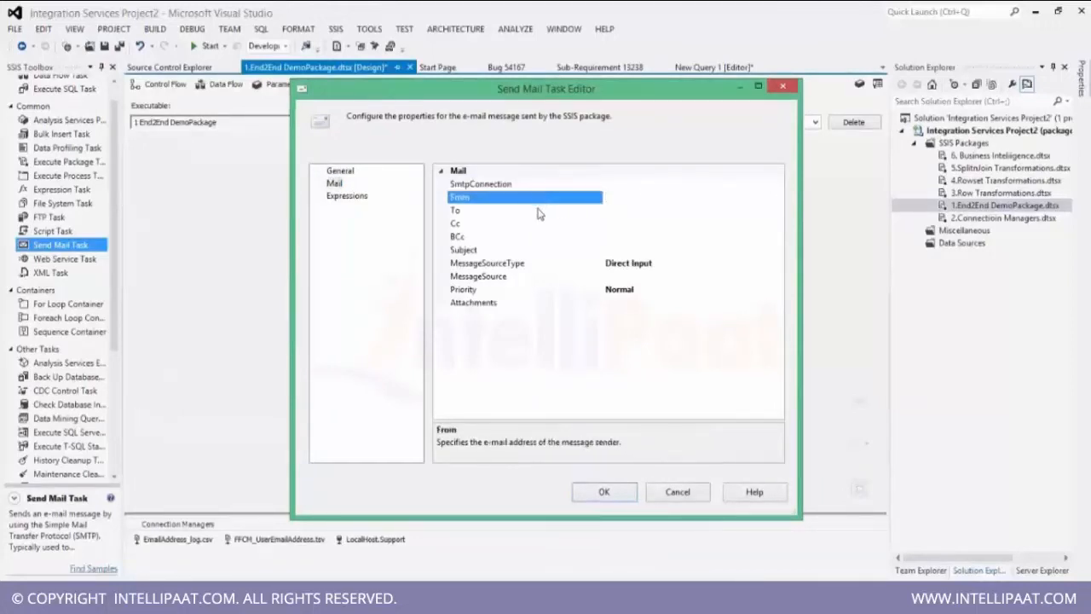
pyautogui.click(538, 210)
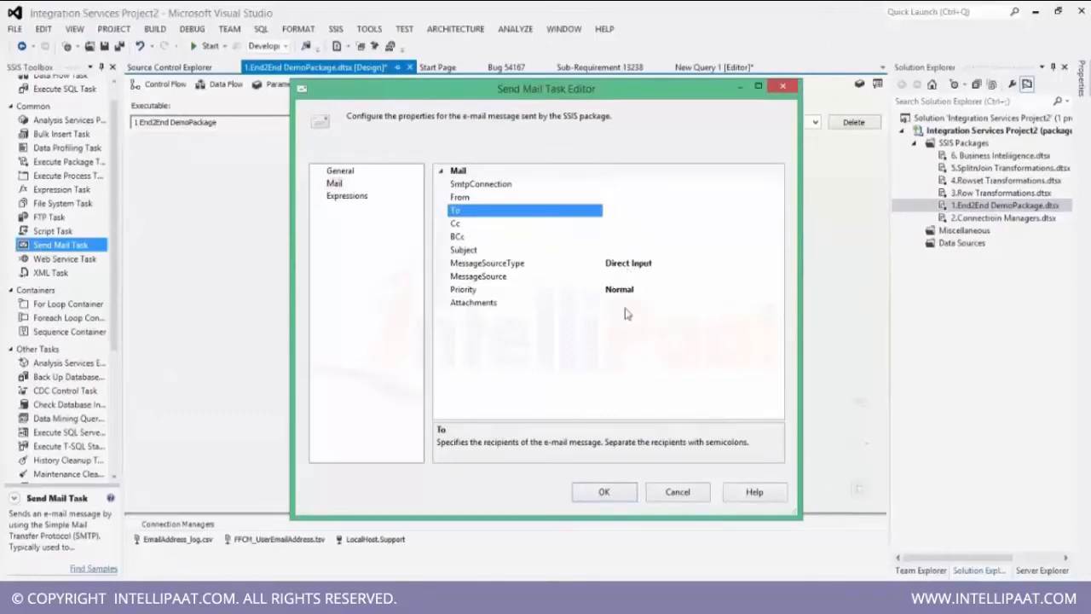
pyautogui.press('Escape')
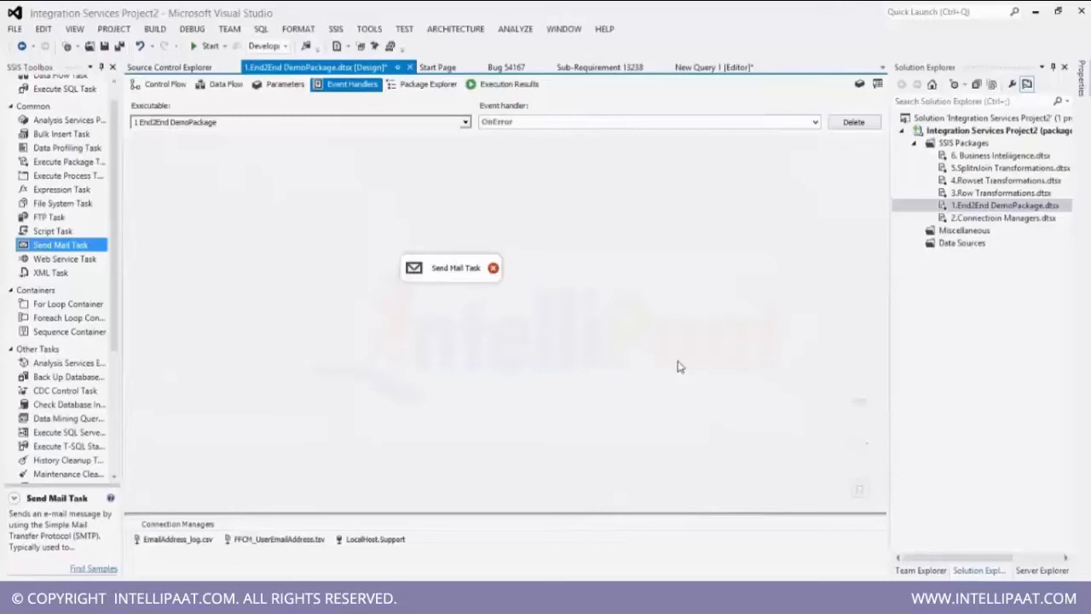
pyautogui.click(434, 280)
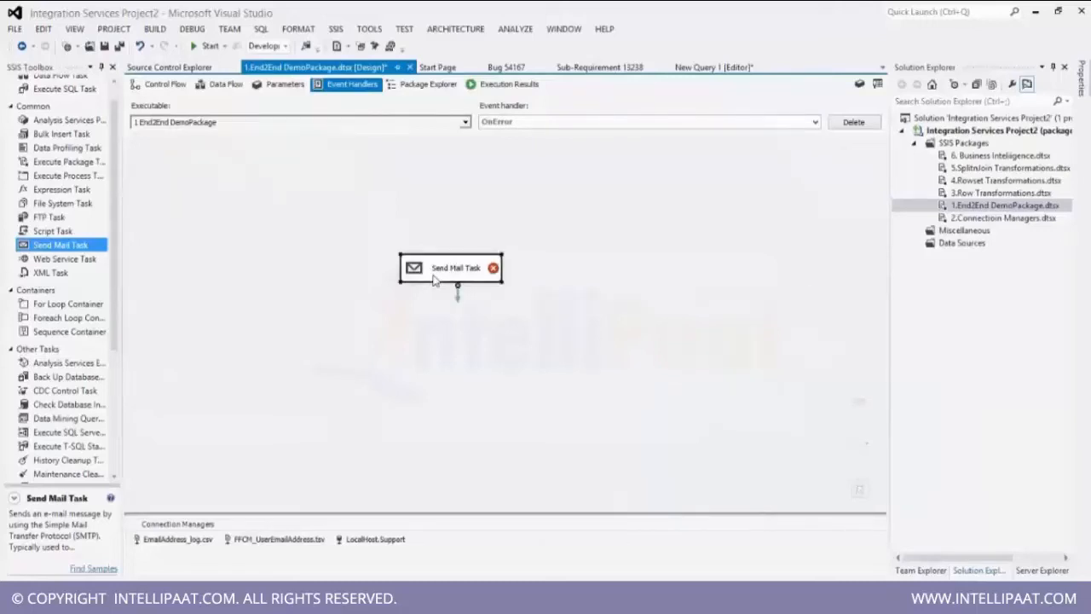
pyautogui.press('Delete')
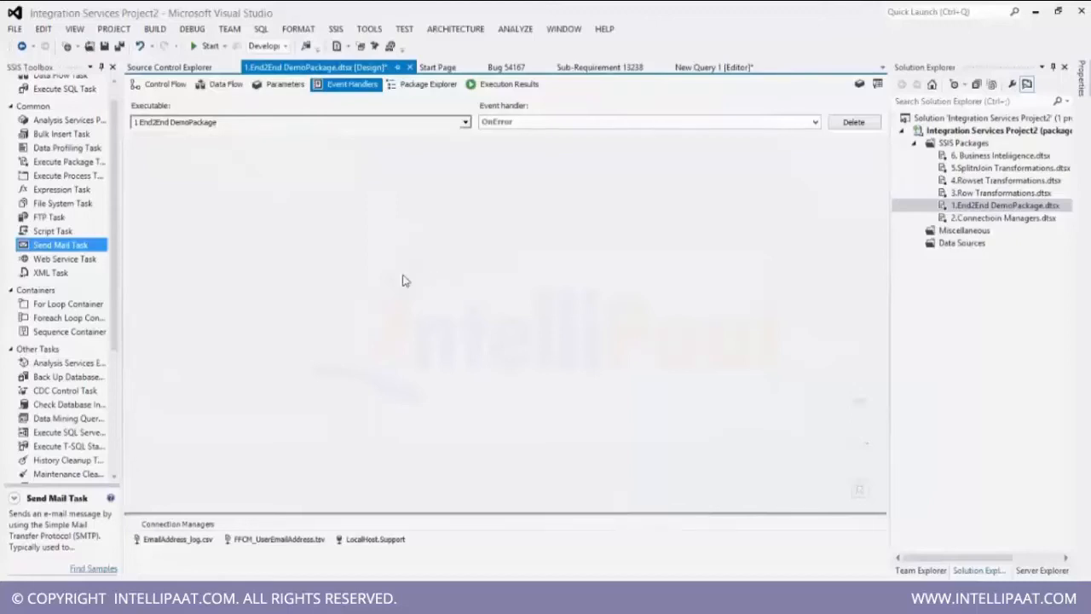
# Add a Script Task to the OnError event handler canvas.
pyautogui.moveTo(120, 273); pyautogui.dragTo(109, 239)
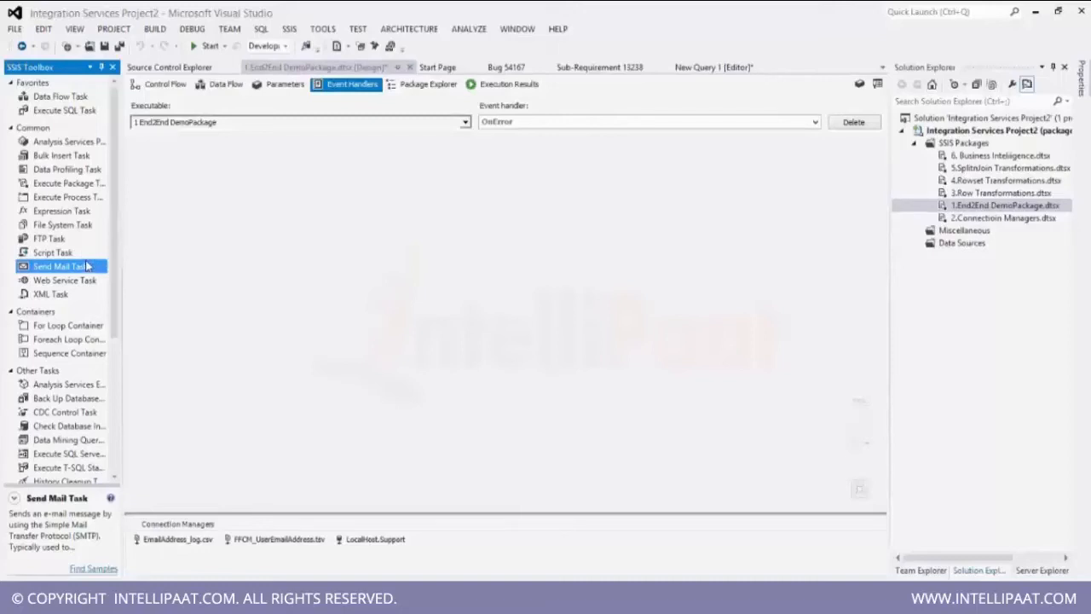
pyautogui.moveTo(84, 254); pyautogui.dragTo(427, 311)
pyautogui.moveTo(481, 335); pyautogui.dragTo(447, 306)
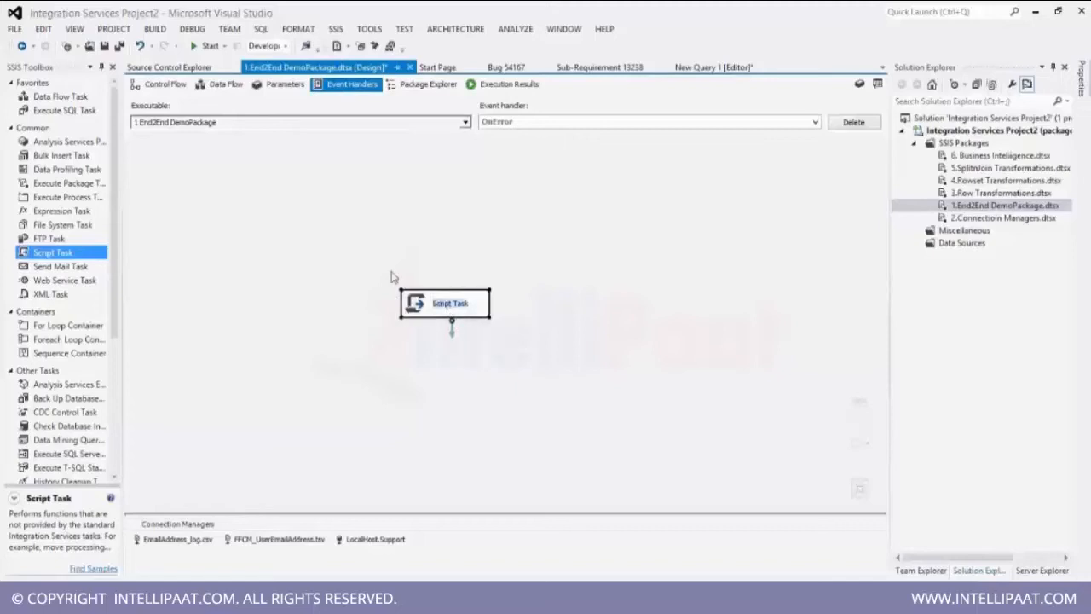
pyautogui.click(314, 249)
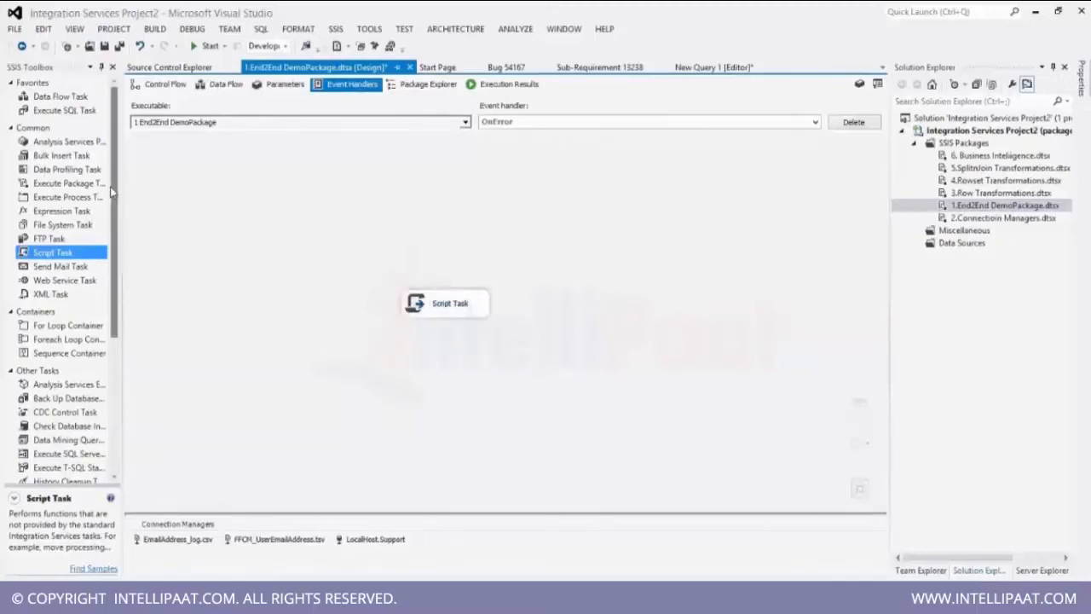
pyautogui.click(111, 223)
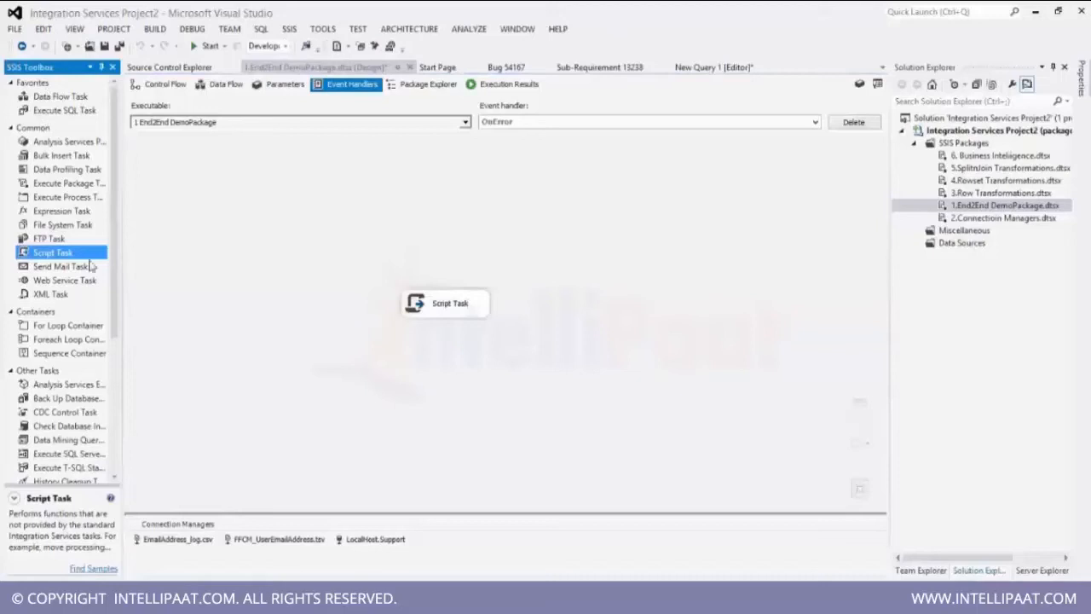
pyautogui.scroll(-2, 111, 262)
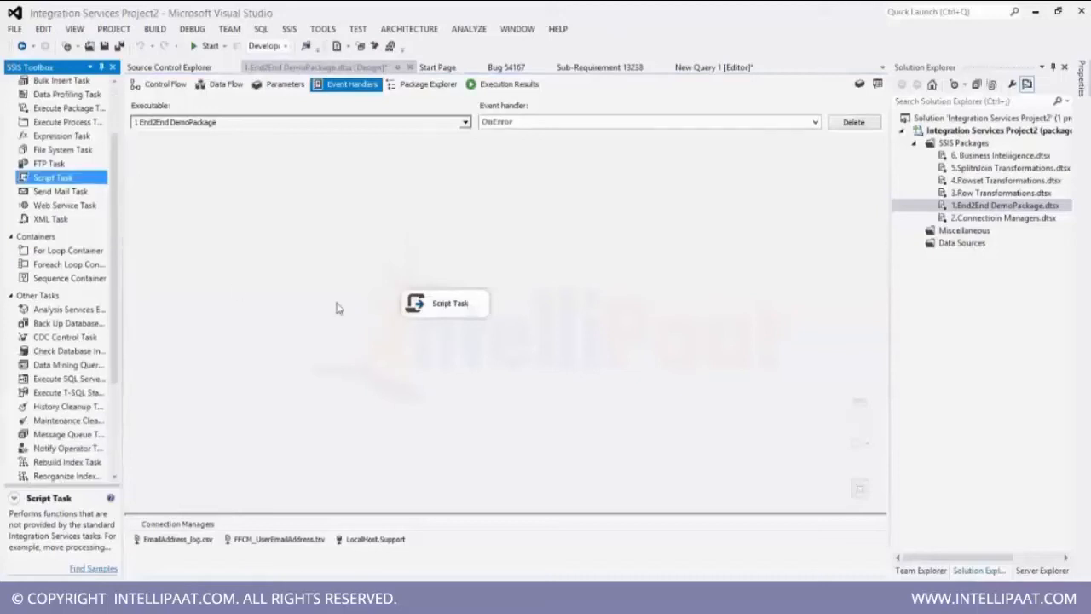
pyautogui.scroll(2, 118, 215)
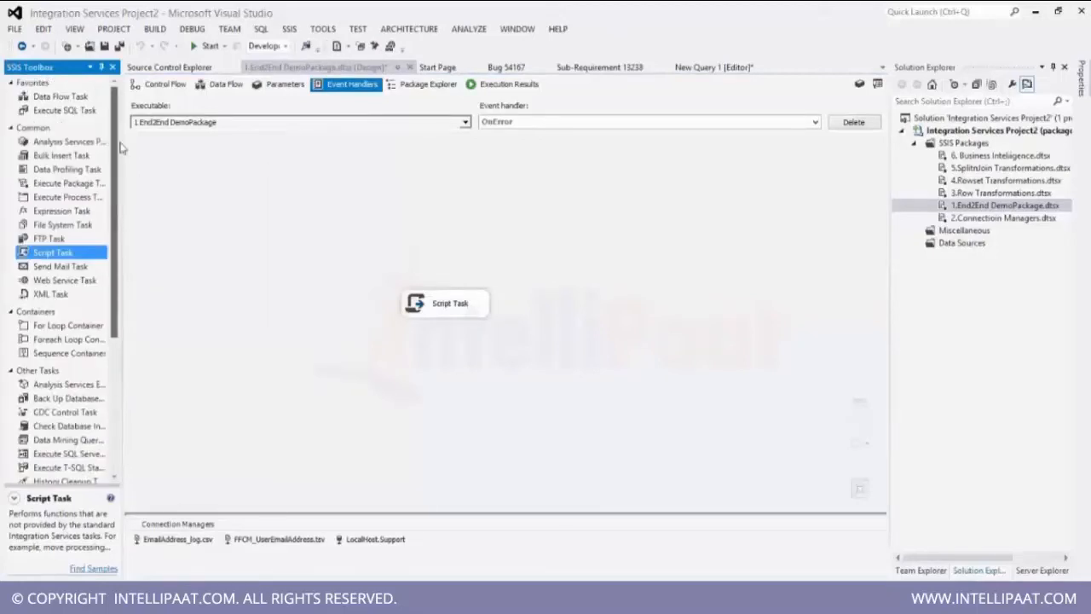
pyautogui.moveTo(62, 96); pyautogui.dragTo(426, 306)
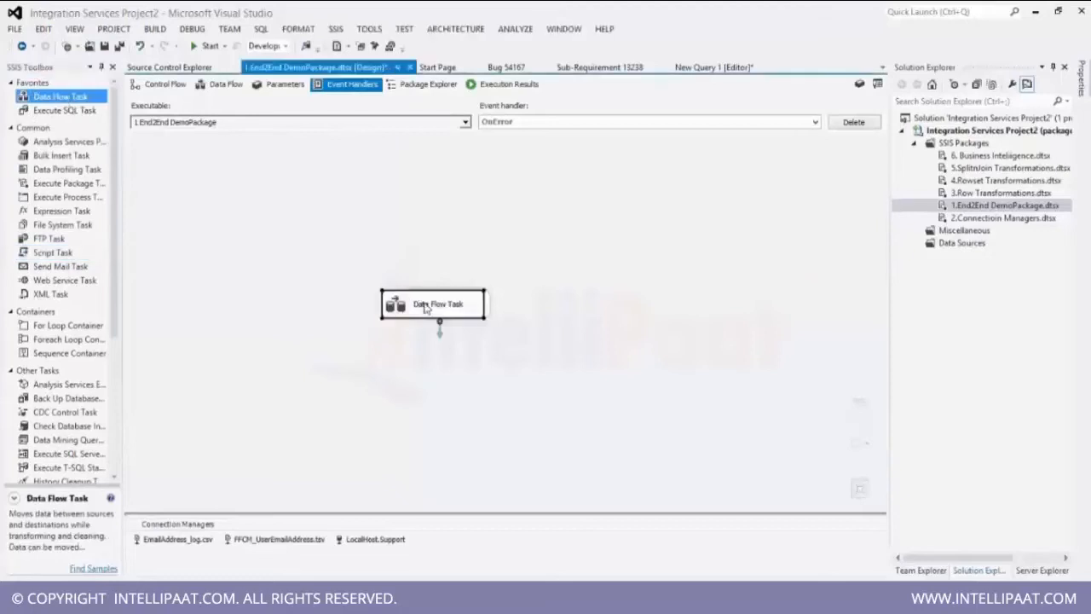
pyautogui.doubleClick(426, 309)
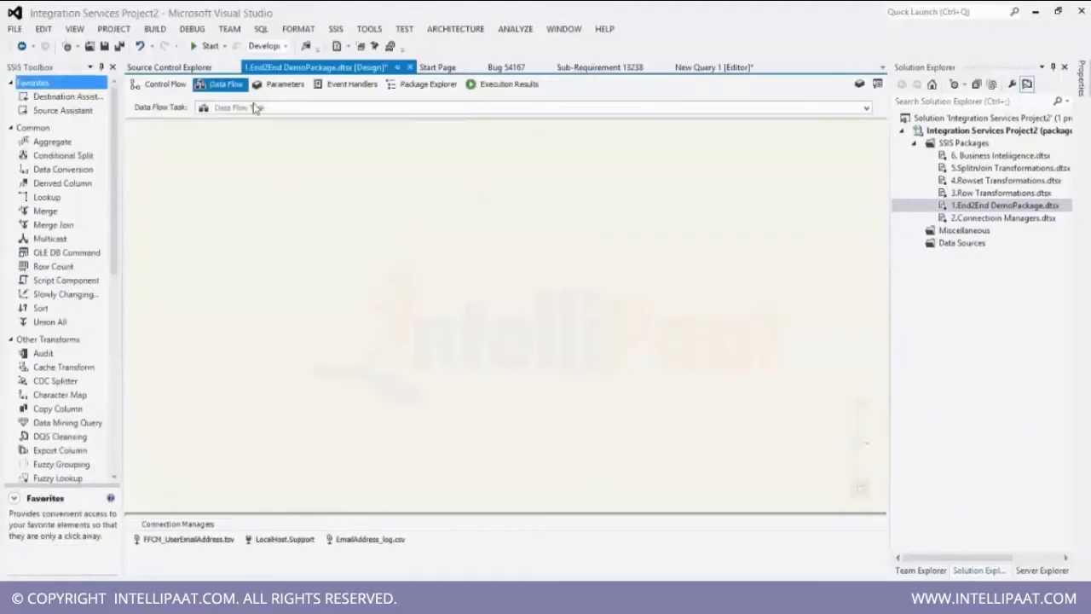
pyautogui.click(351, 86)
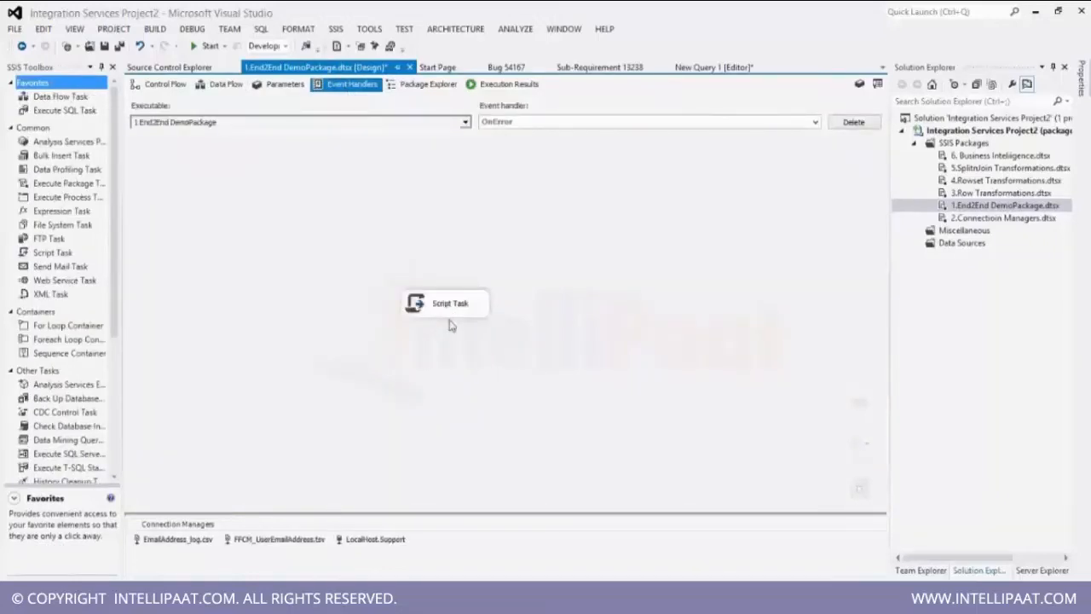
# Widen the Script Task box and move it slightly up and left on the canvas.
pyautogui.click(443, 317)
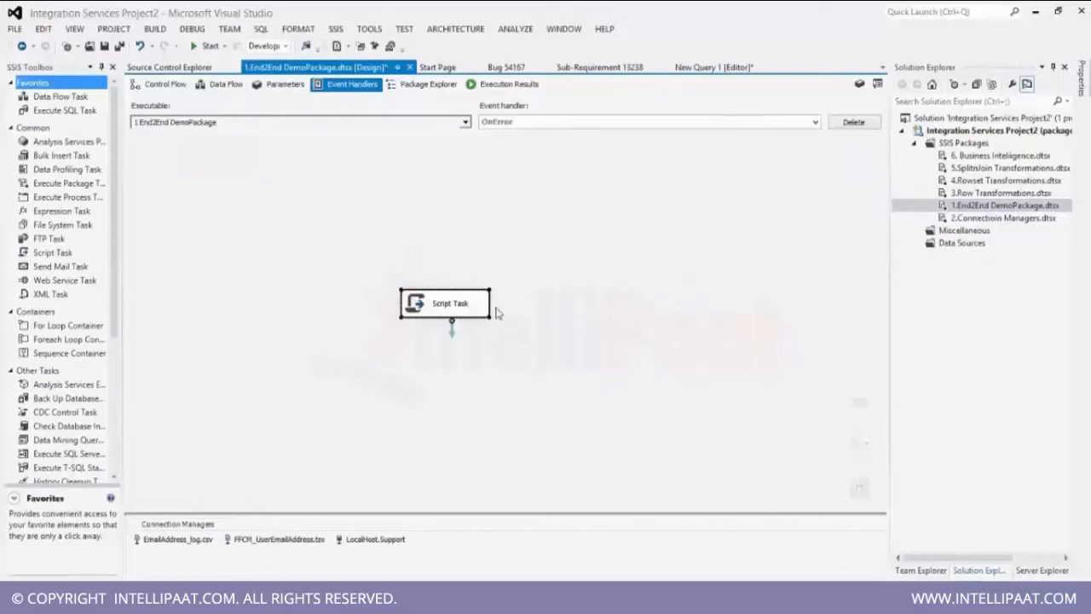
pyautogui.moveTo(489, 304); pyautogui.dragTo(558, 304)
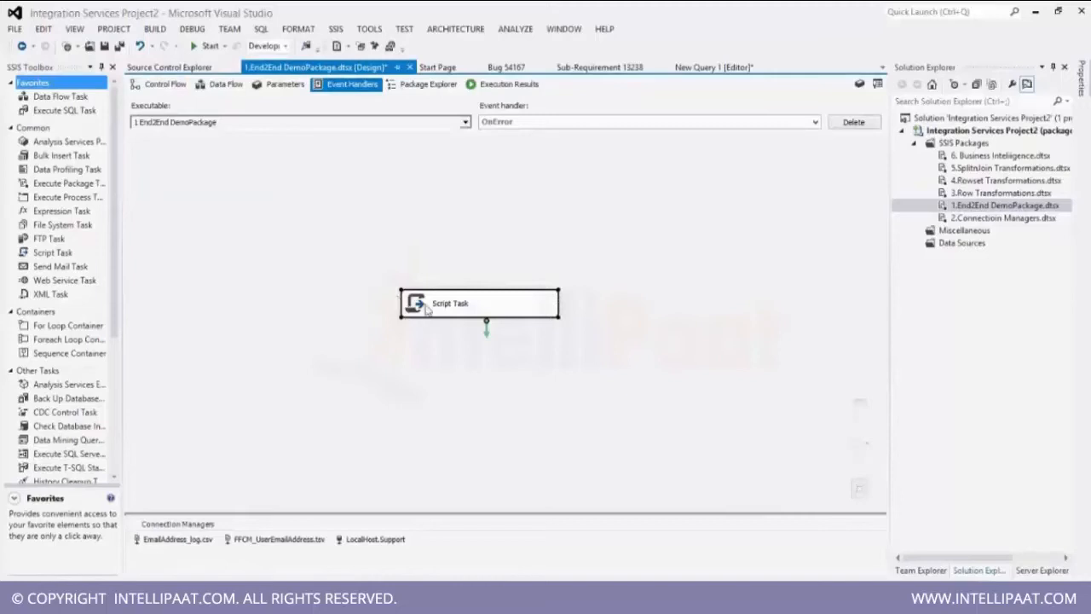
pyautogui.moveTo(428, 310); pyautogui.dragTo(397, 274)
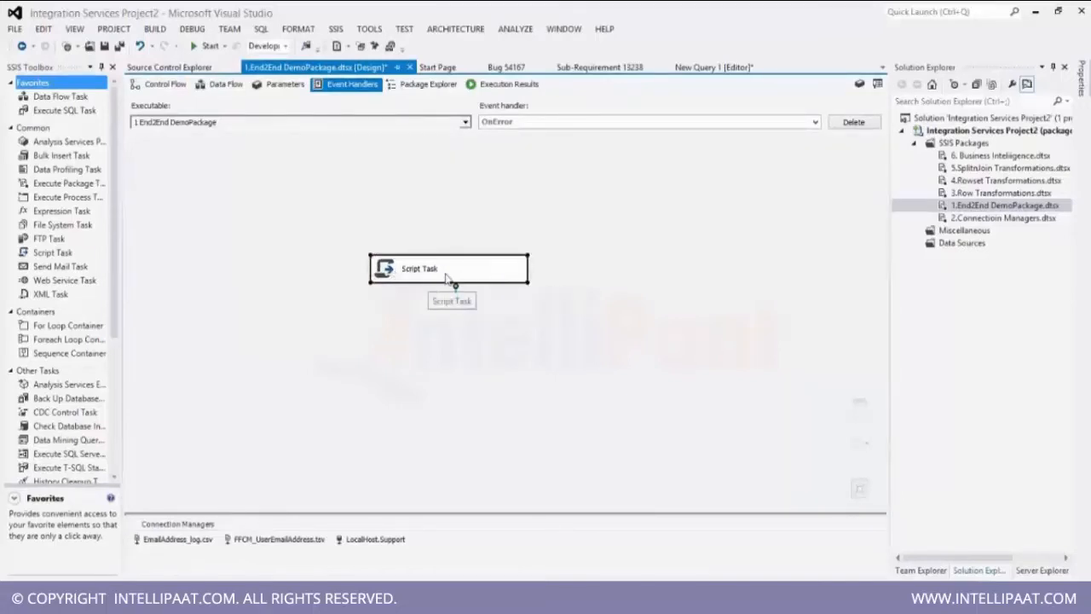
# Open the Script Task editor and launch its script for editing.
pyautogui.doubleClick(445, 279)
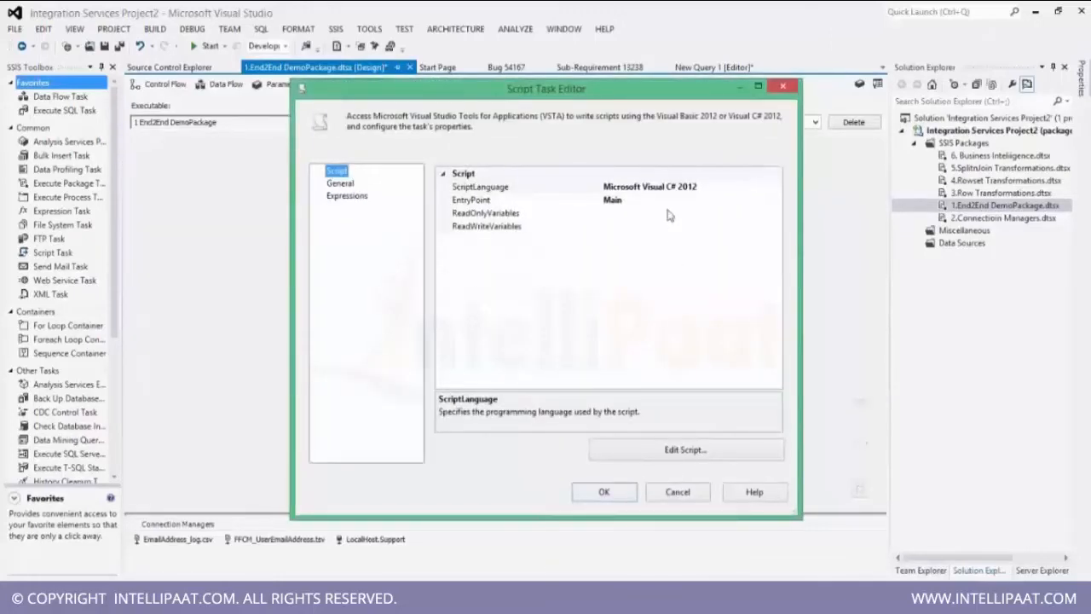
pyautogui.click(656, 458)
pyautogui.click(679, 447)
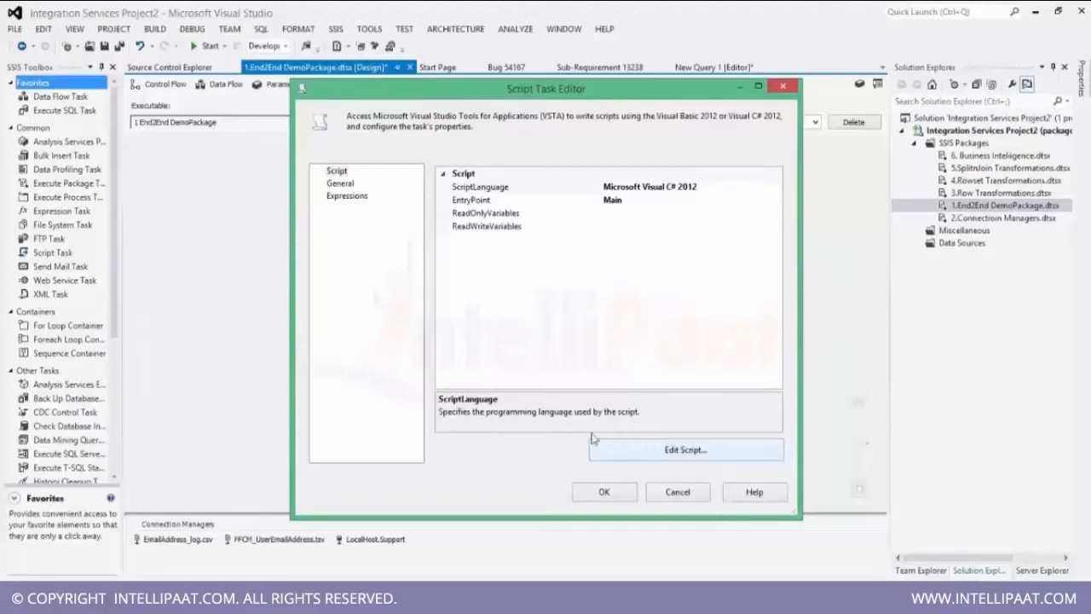
pyautogui.click(661, 456)
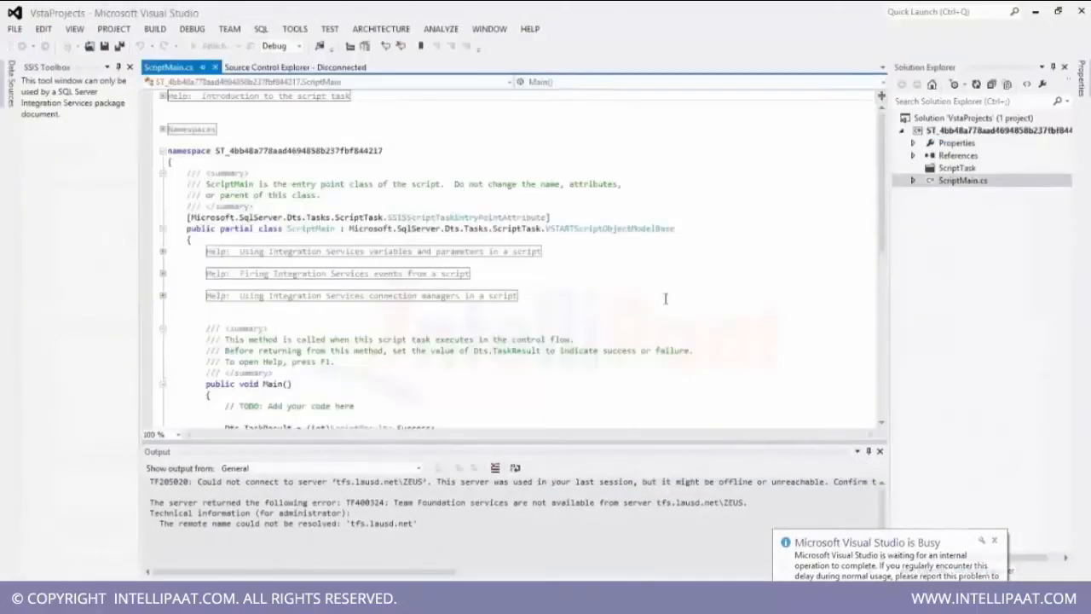
# Add a line in Main that shows a message box reading "Error Occured in the execution".
pyautogui.scroll(-5, 884, 245)
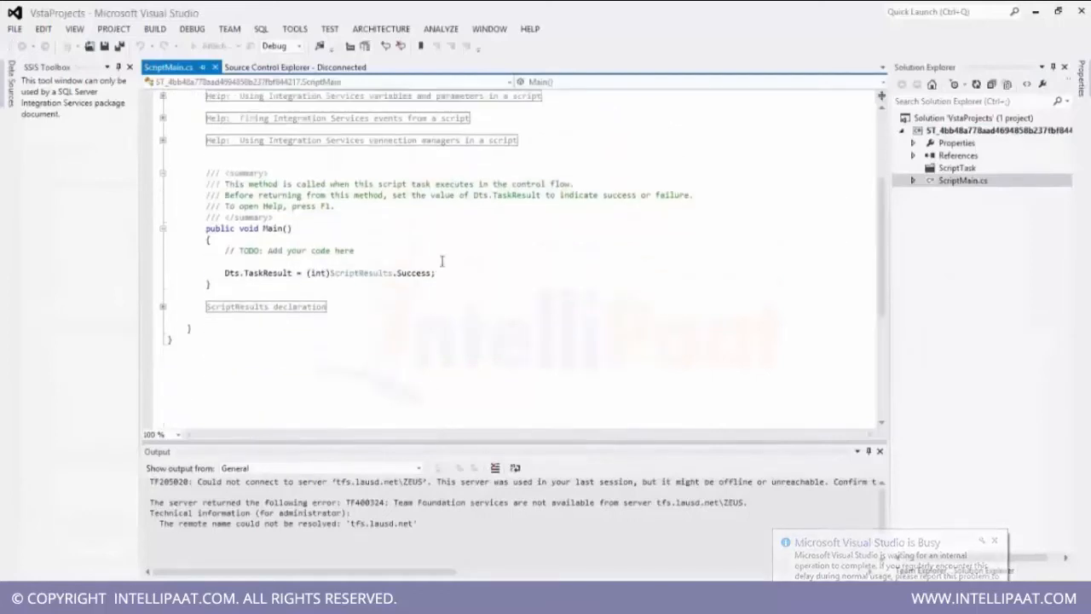
pyautogui.click(340, 262)
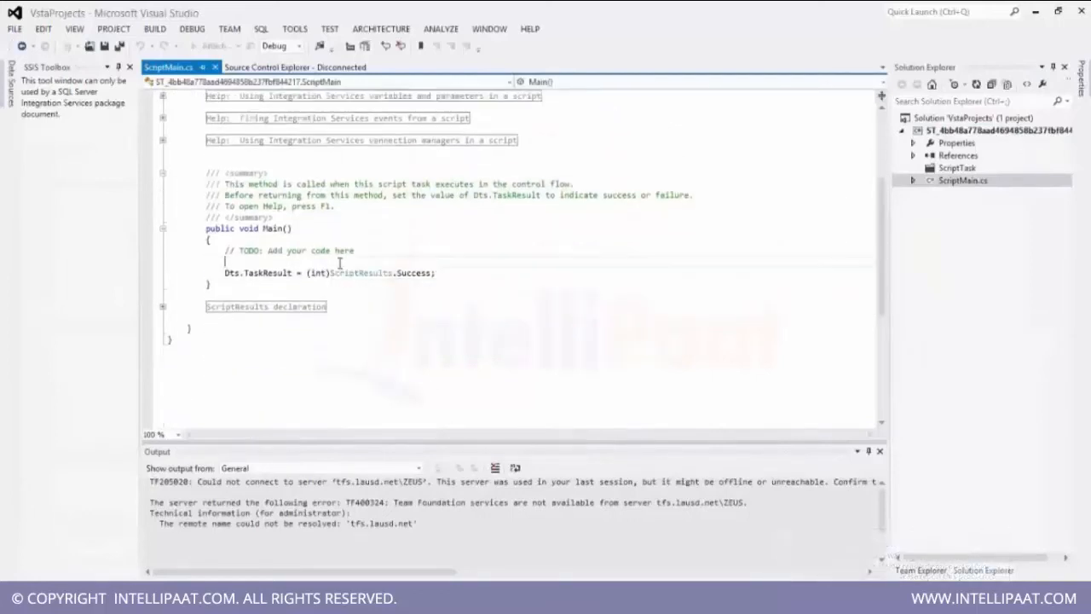
pyautogui.write('mess')
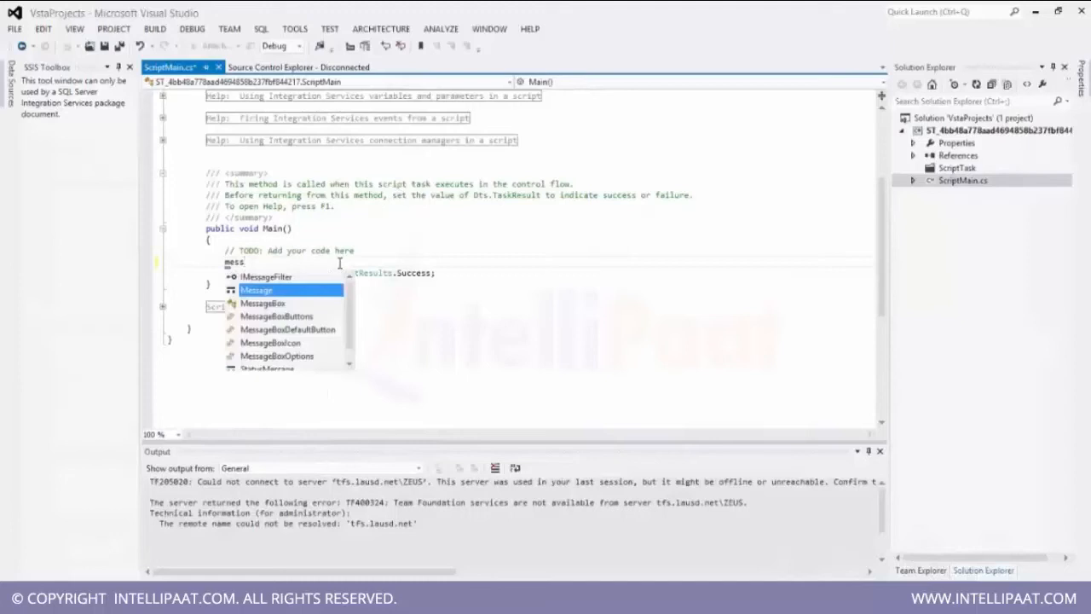
pyautogui.press('Tab')
pyautogui.write('.')
pyautogui.press('Down')
pyautogui.press('Down')
pyautogui.press('Tab')
pyautogui.write('(')
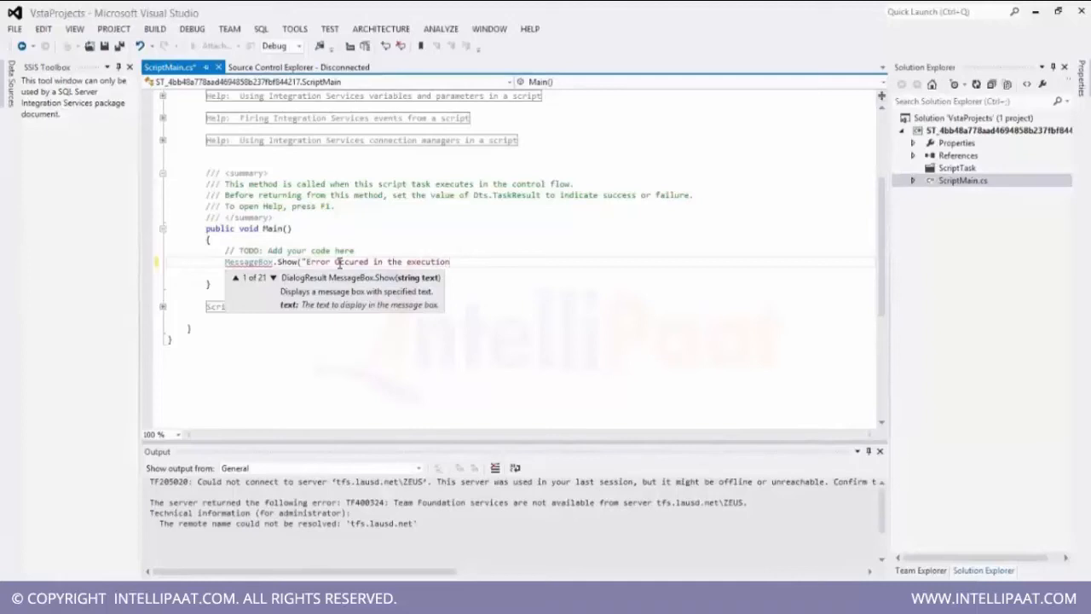
pyautogui.write('");')
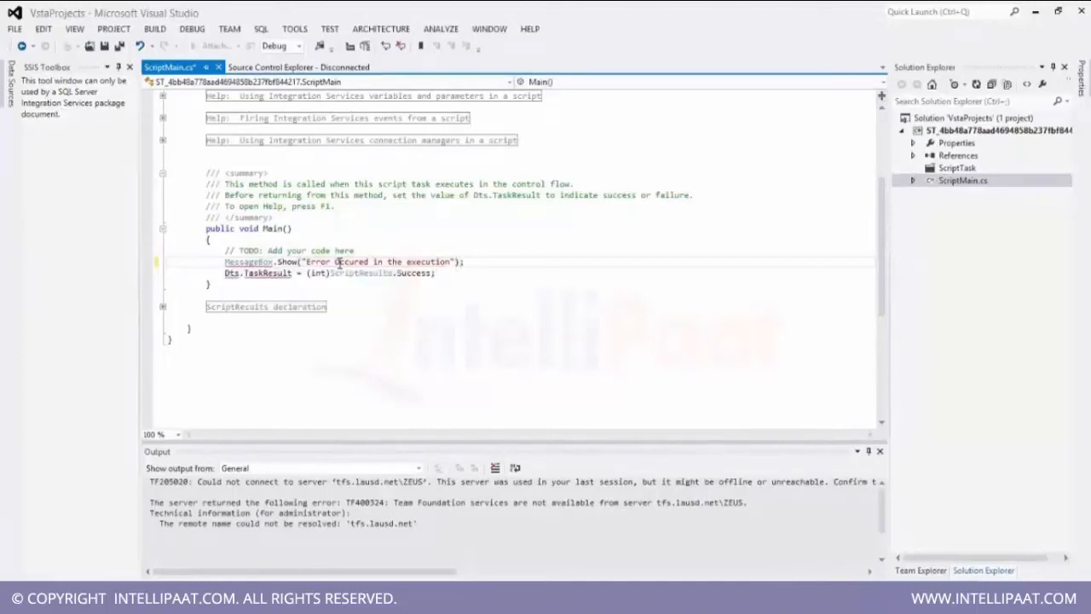
# Save the script, close the script editor and confirm the Script Task Editor.
pyautogui.hotkey('ctrl', 's')
pyautogui.hotkey('alt', 'space')
pyautogui.press('Escape')
pyautogui.hotkey('alt', 'F4')
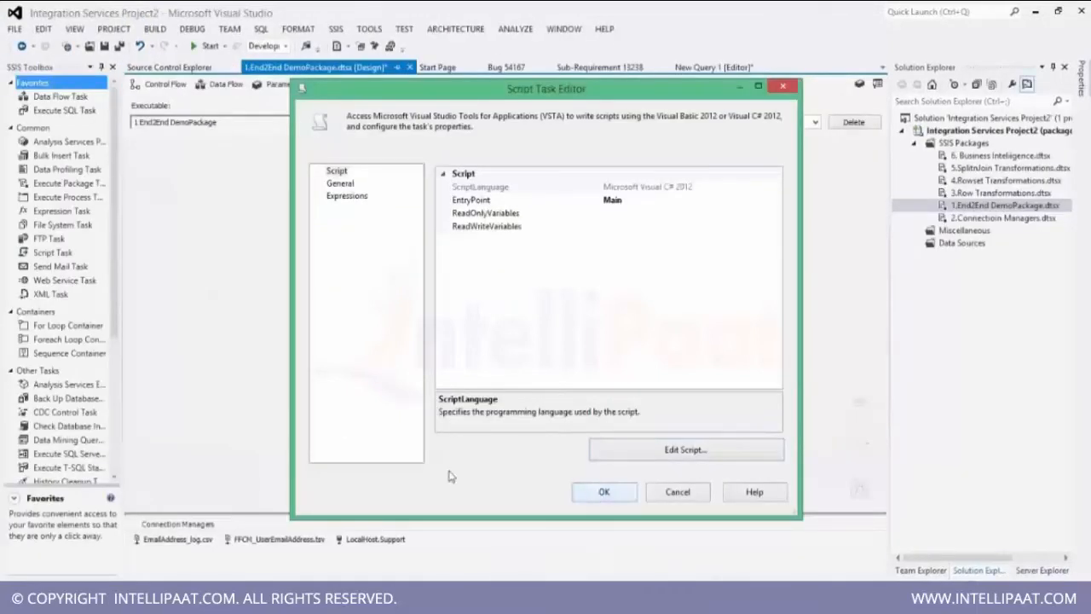
pyautogui.press('Return')
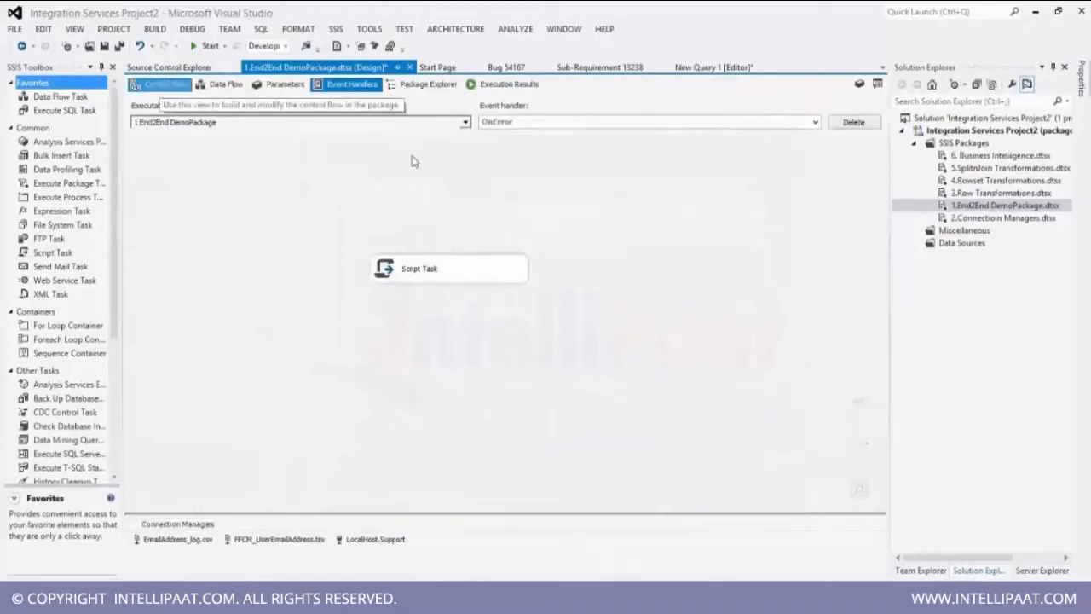
# Examine the OnTaskFailed event handler, then return to the OnError handler.
pyautogui.click(516, 125)
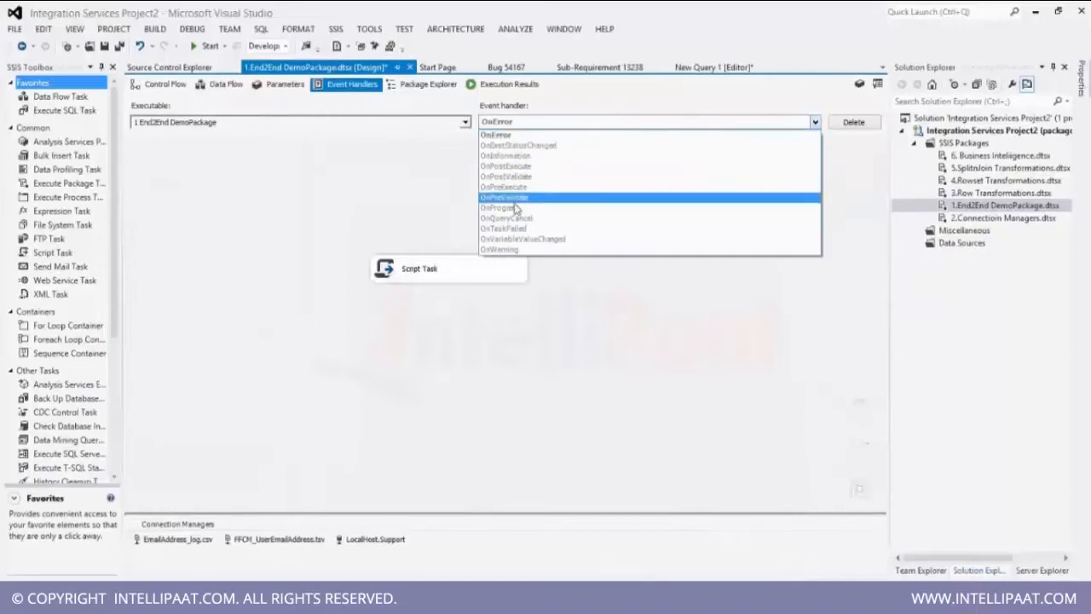
pyautogui.click(517, 230)
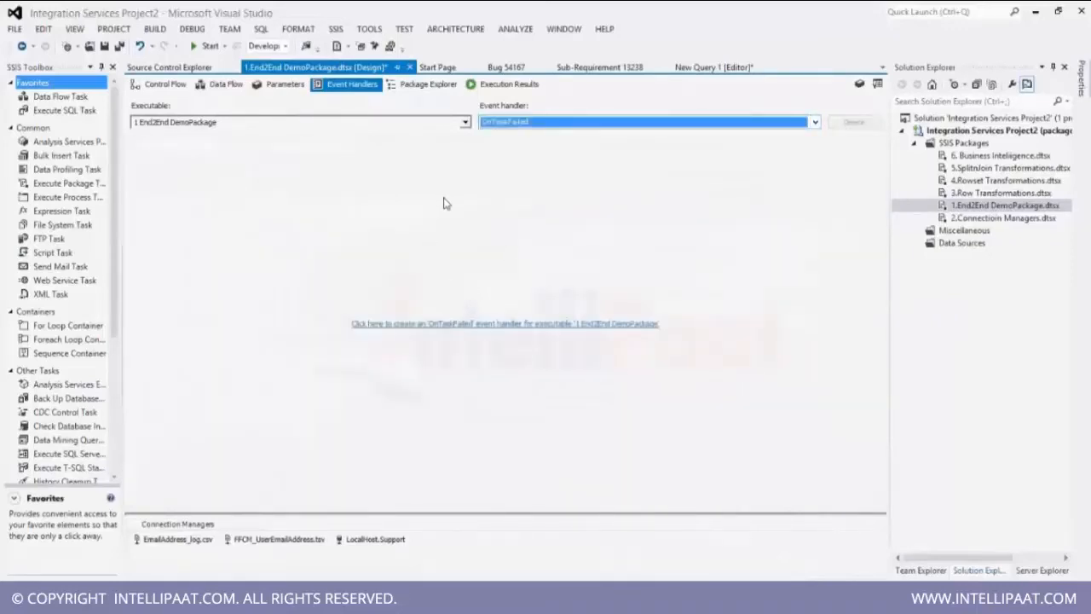
pyautogui.click(549, 124)
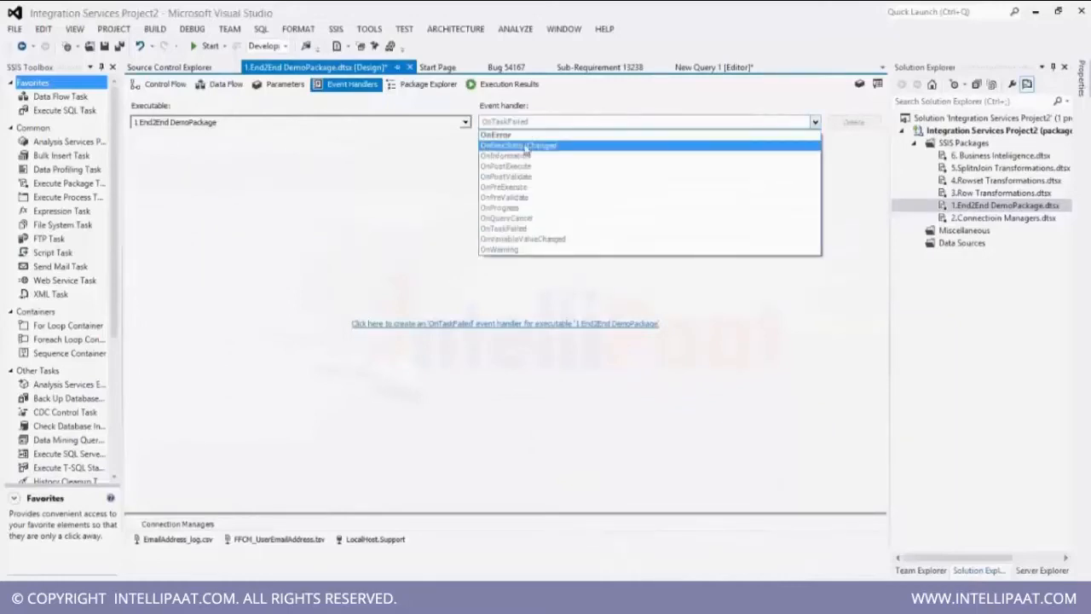
pyautogui.click(496, 135)
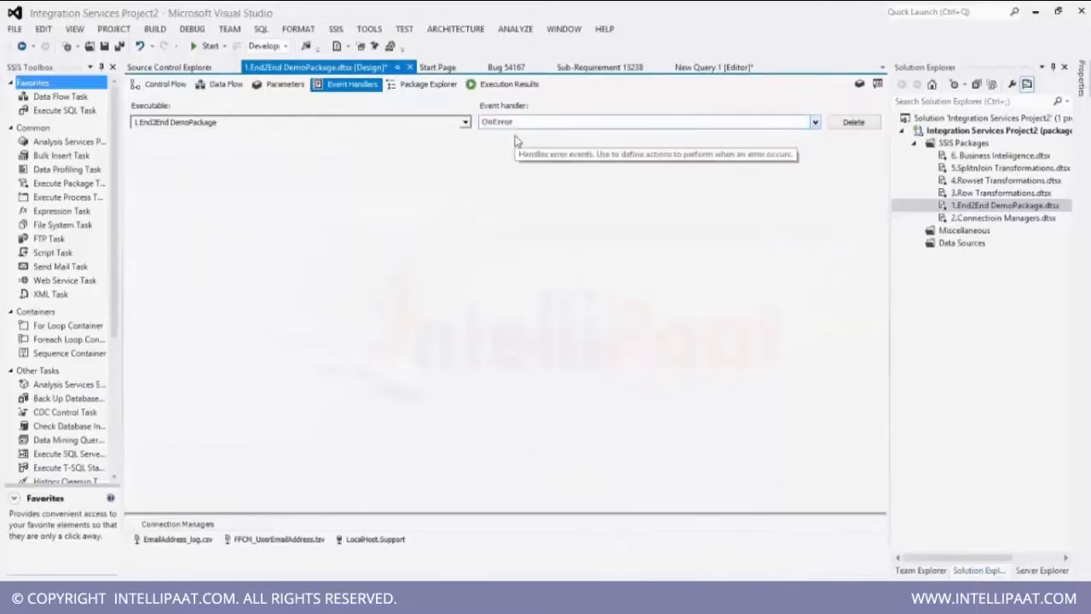
# Delete the last character of the SQL Clean Destination task's SQL statement so the table name becomes UserEmailAddres.
pyautogui.click(168, 86)
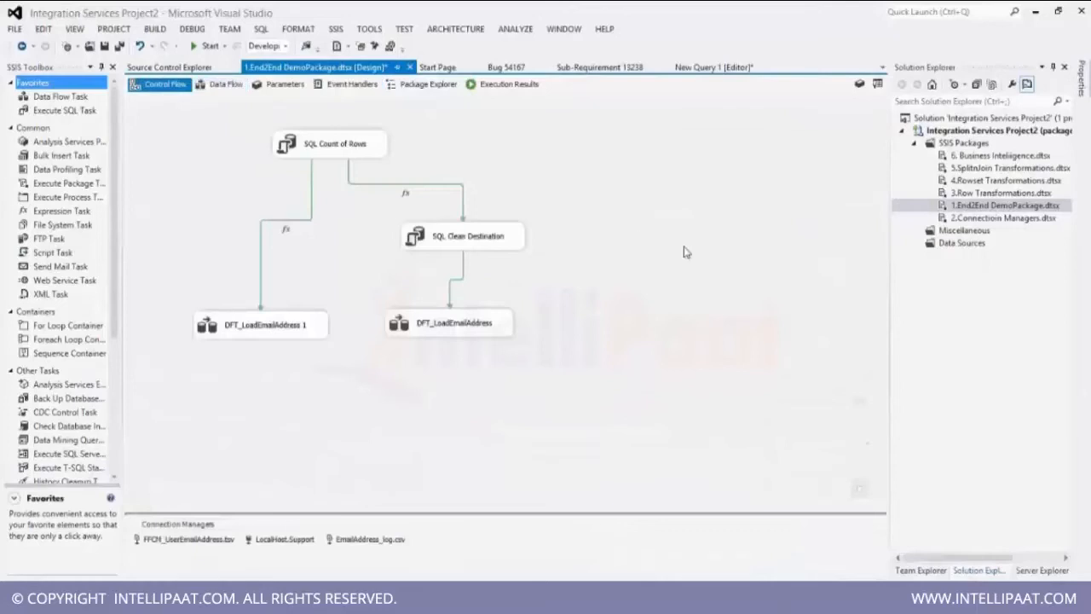
pyautogui.doubleClick(473, 242)
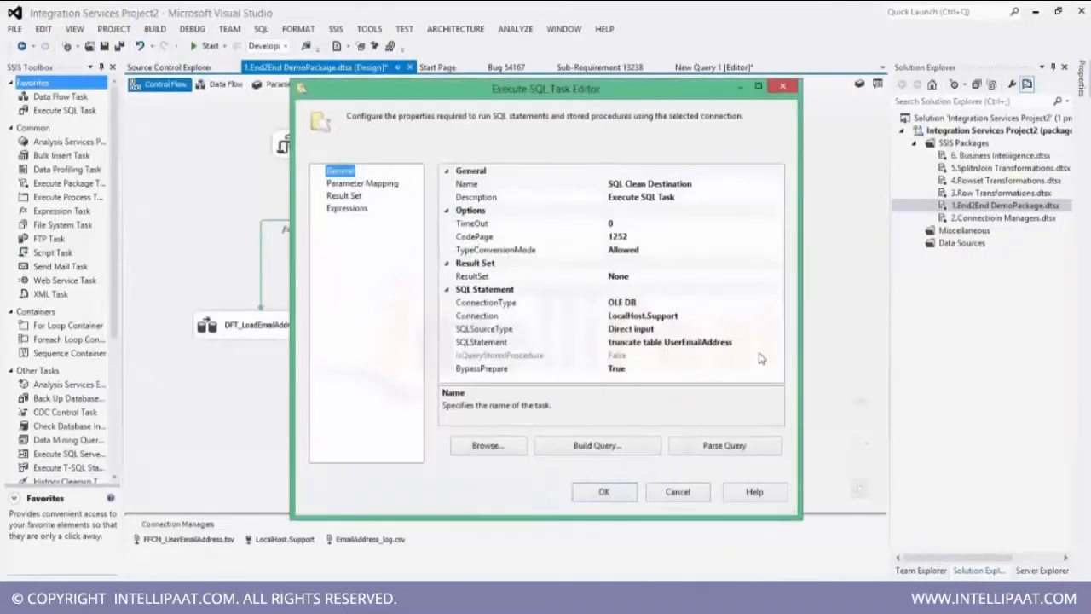
pyautogui.click(737, 342)
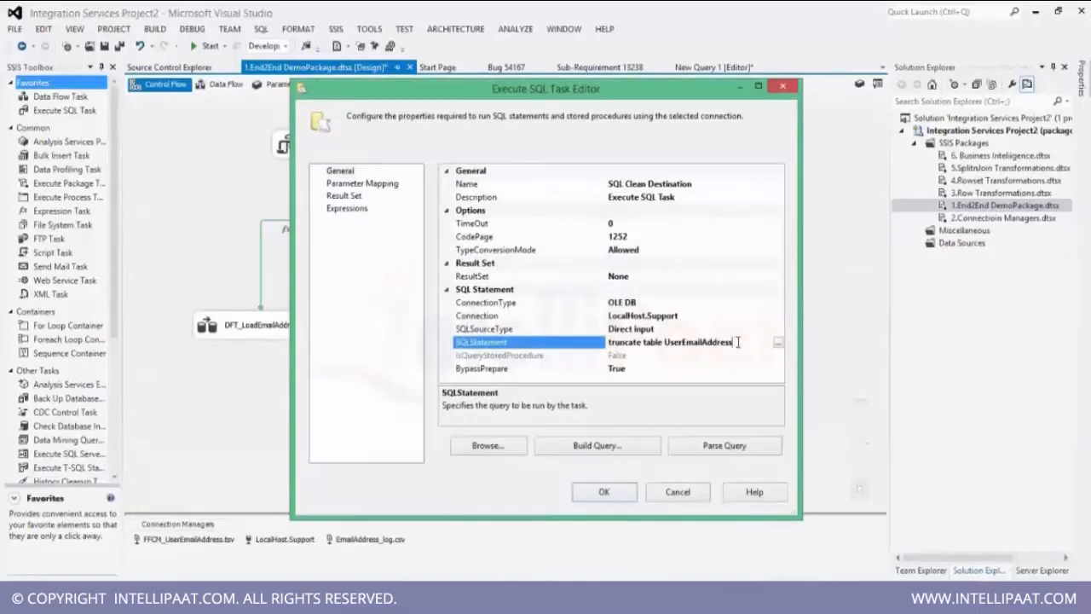
pyautogui.press('BackSpace')
pyautogui.click(604, 492)
# Run the package and dismiss the error message box that pops up.
pyautogui.click(561, 273)
pyautogui.click(204, 46)
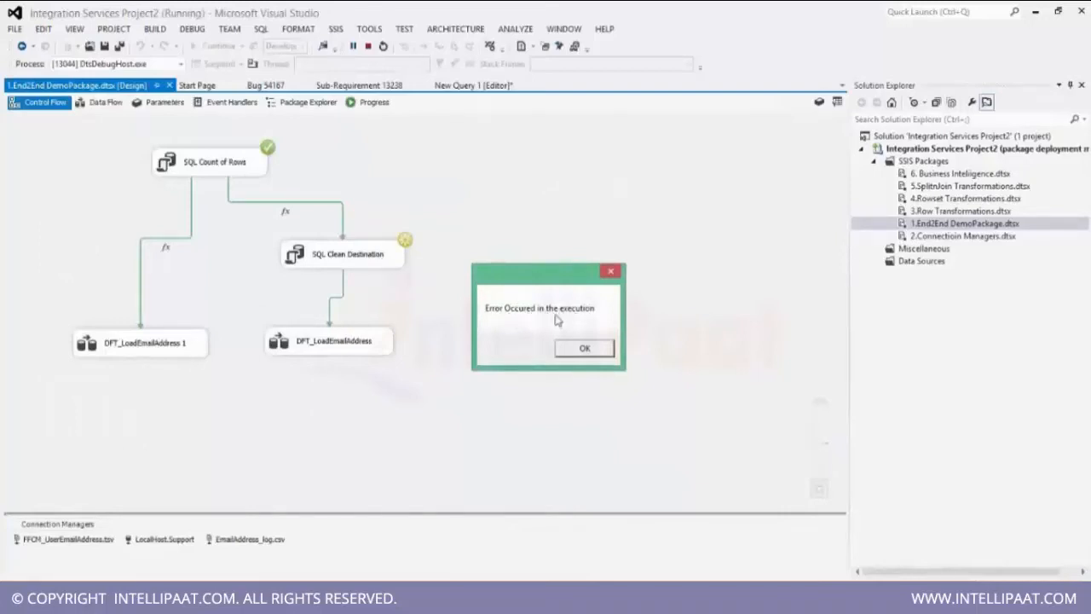
pyautogui.click(592, 353)
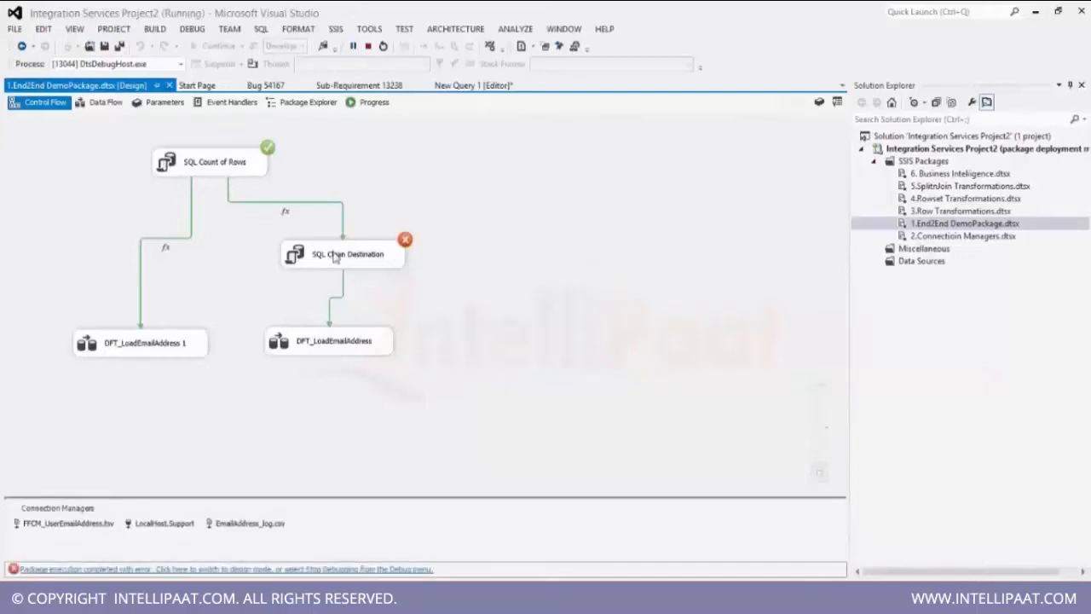
# Stop debugging and select the Script Task in the OnError event handler.
pyautogui.click(226, 109)
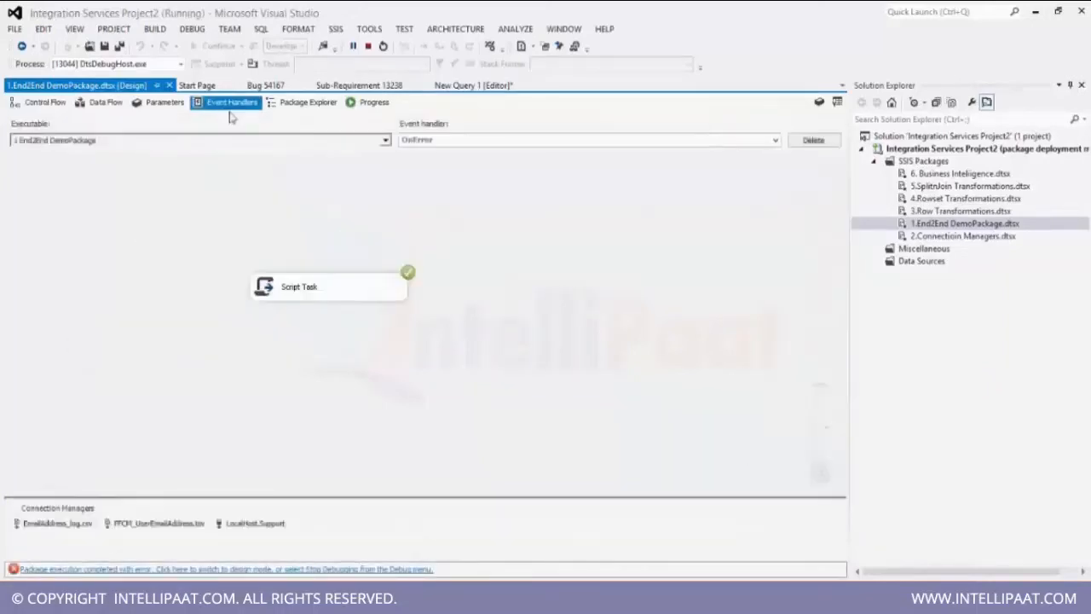
pyautogui.click(367, 46)
pyautogui.click(405, 274)
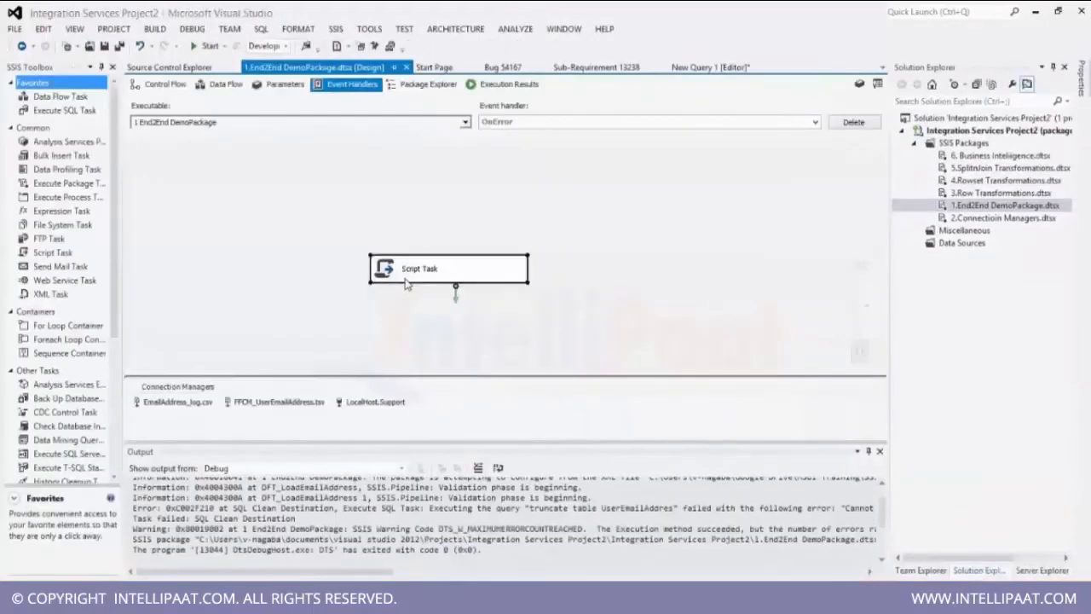
# Create an OnTaskFailed event handler for the package and paste the Script Task into it.
pyautogui.click(571, 122)
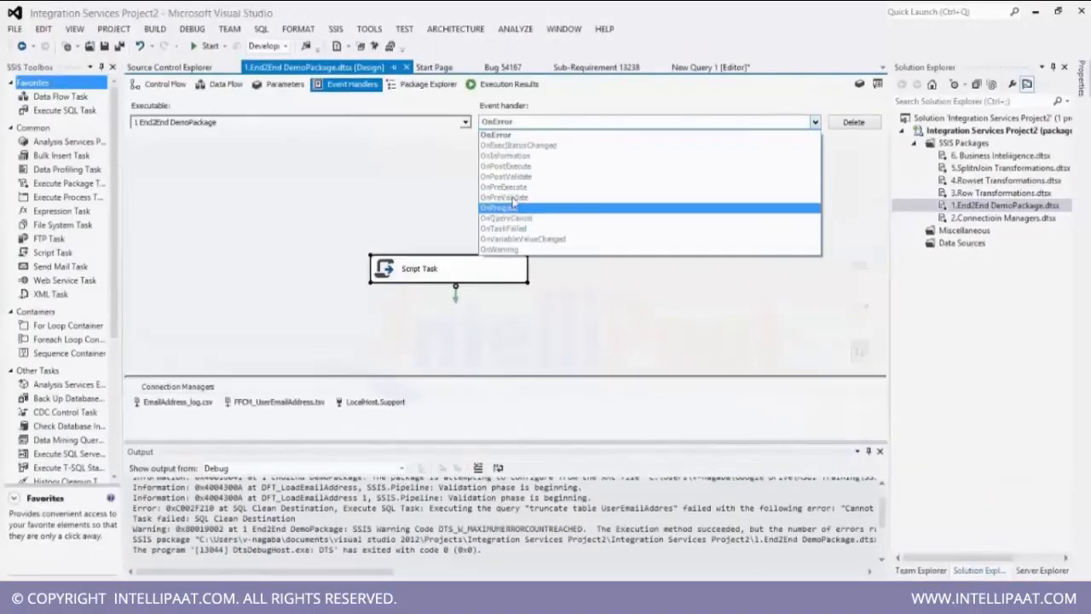
pyautogui.click(516, 229)
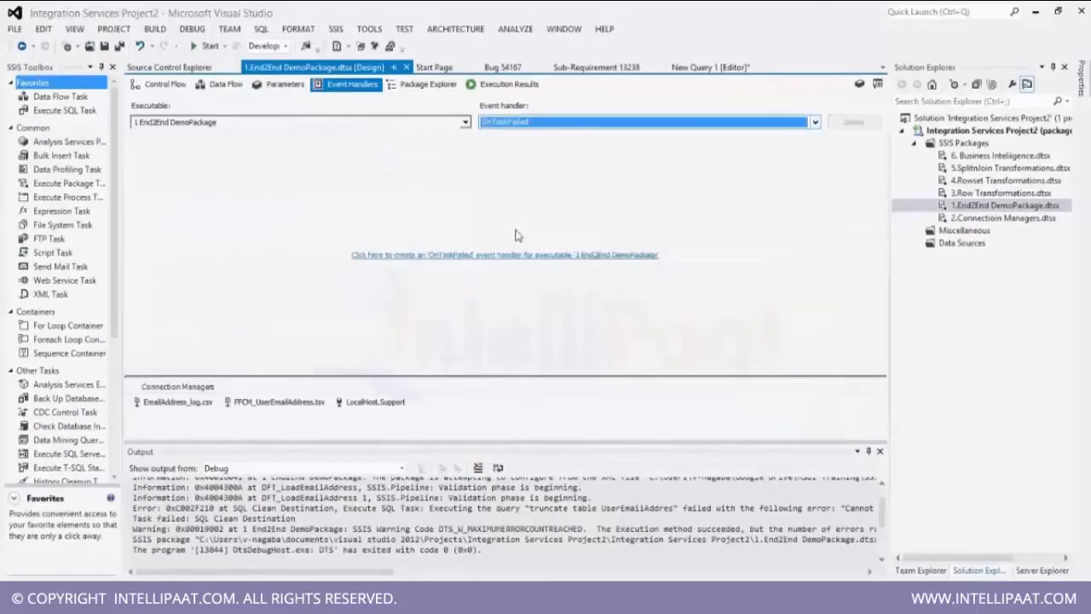
pyautogui.click(458, 254)
pyautogui.hotkey('ctrl', 'v')
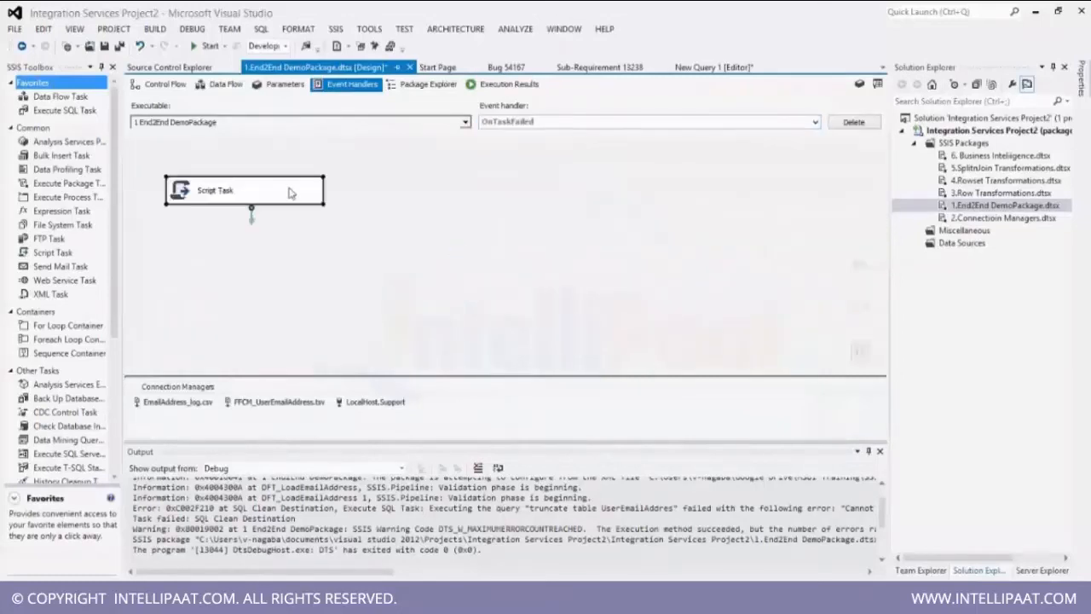
# Change the pasted Script Task's message to "Error Occured in the execution - Fail", save, and close its editors.
pyautogui.doubleClick(274, 195)
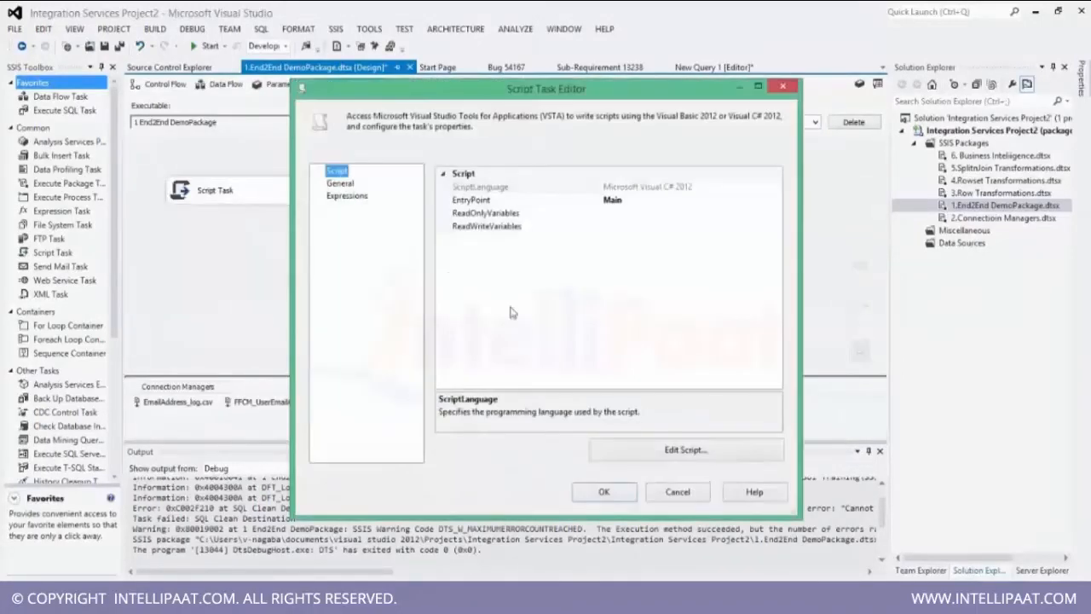
pyautogui.click(656, 443)
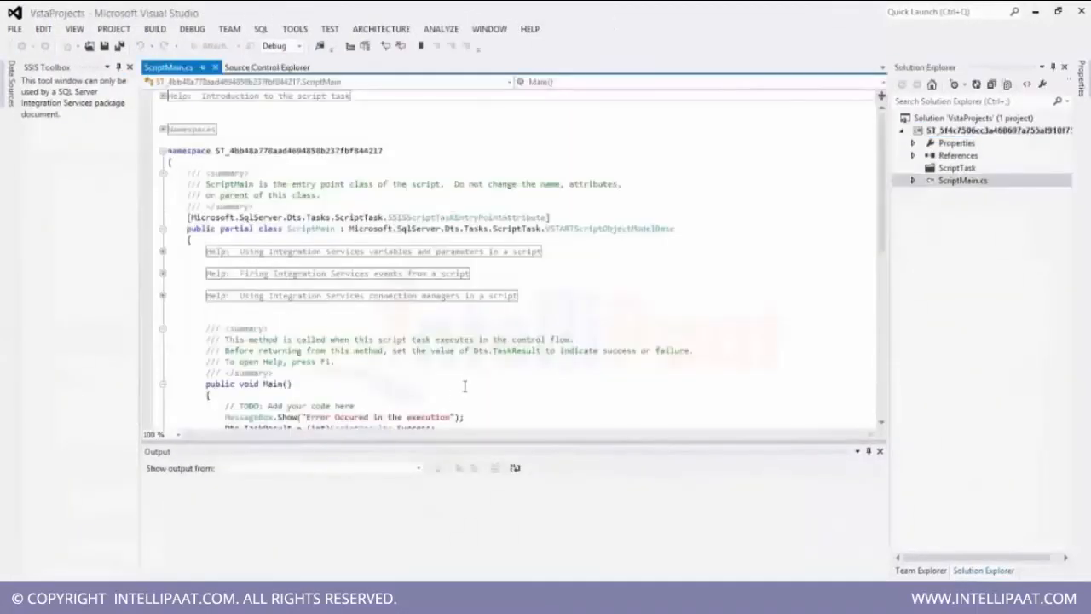
pyautogui.click(450, 417)
pyautogui.write('- Fail");')
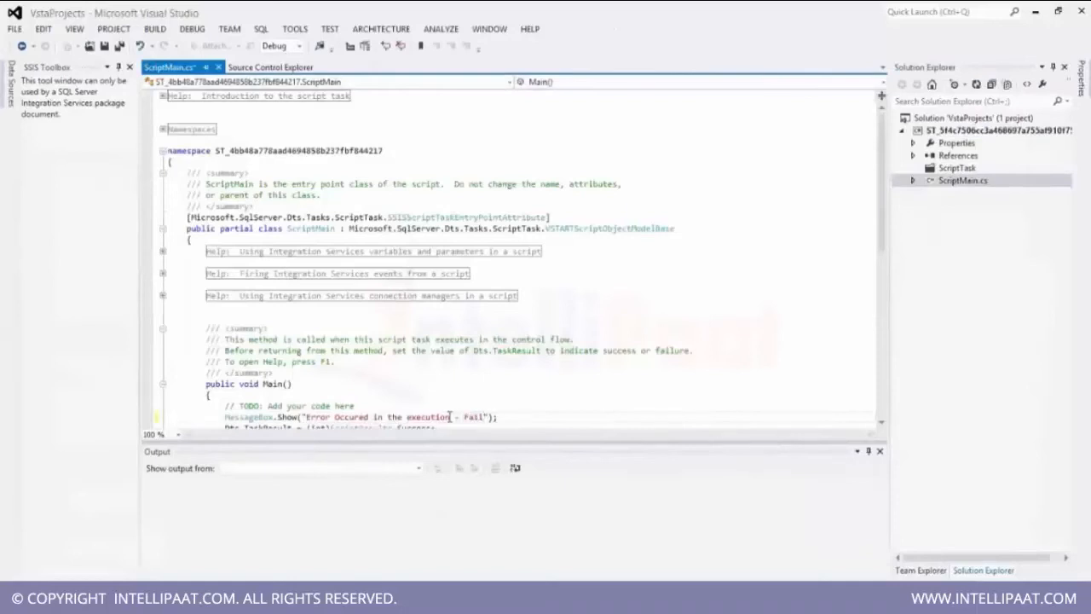
pyautogui.hotkey('ctrl', 's')
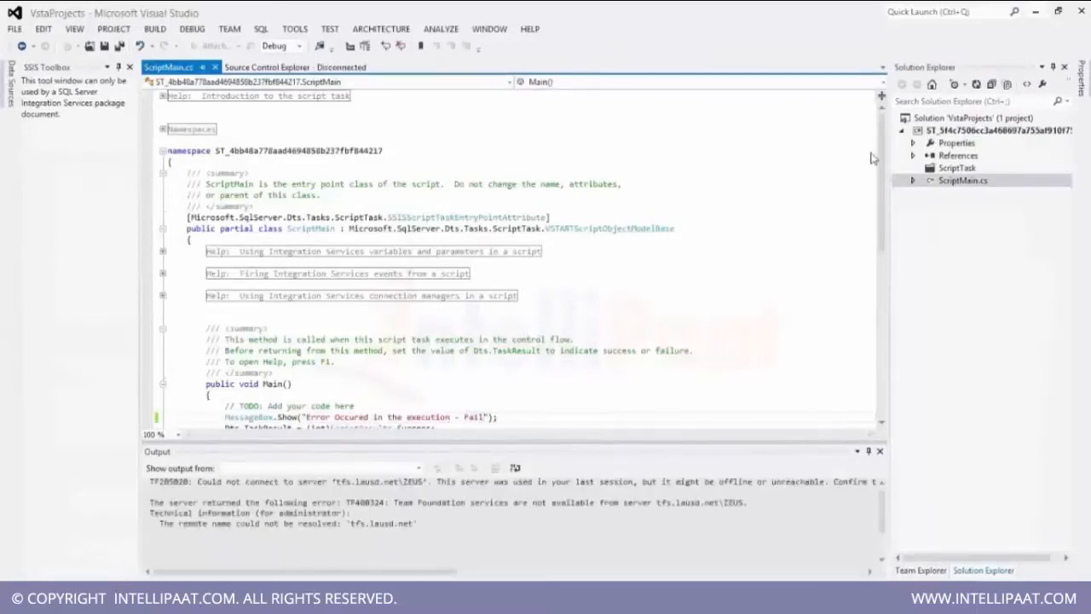
pyautogui.click(1081, 9)
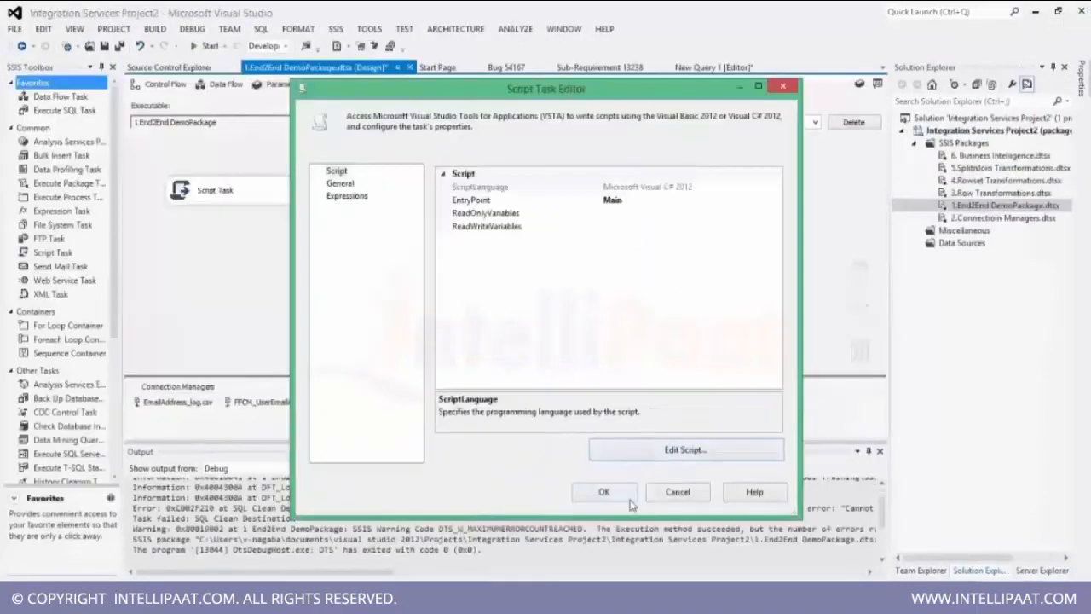
pyautogui.click(603, 492)
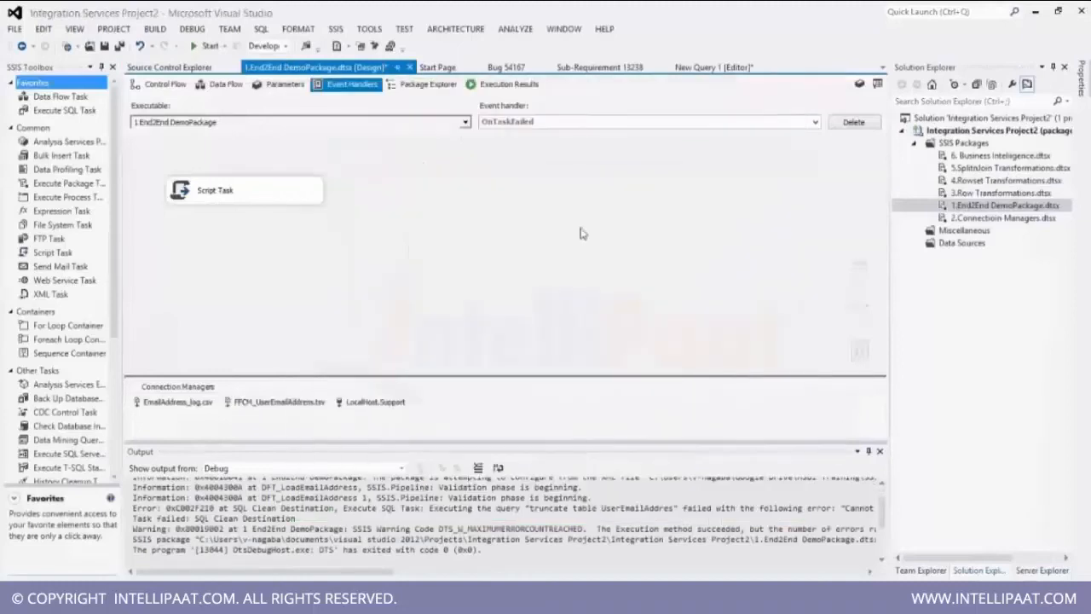
# Open the OnError handler's Script Task script for editing.
pyautogui.click(578, 124)
pyautogui.click(569, 135)
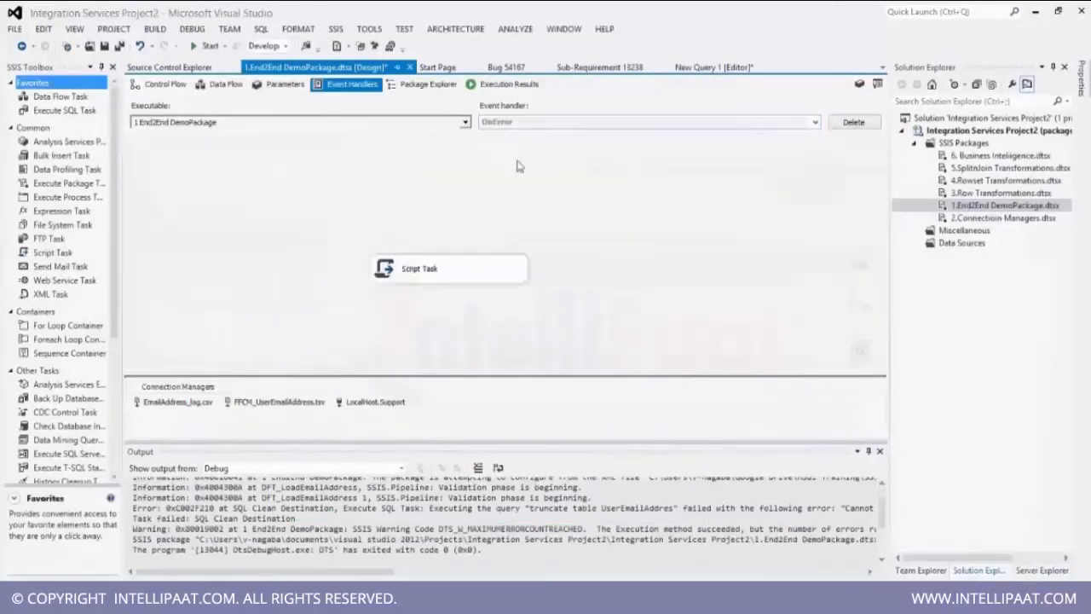
pyautogui.doubleClick(475, 271)
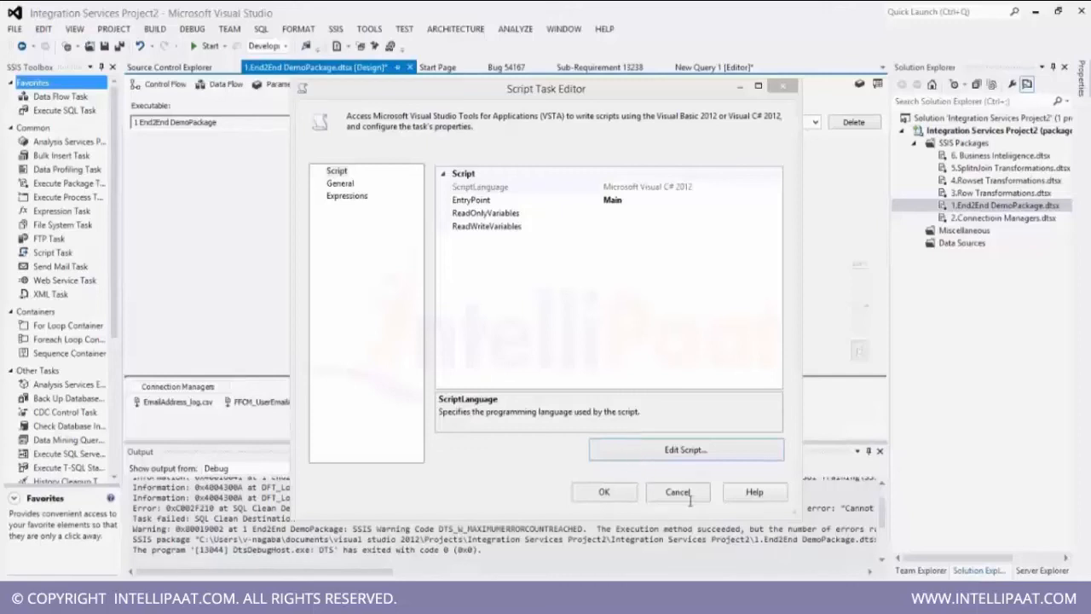
pyautogui.click(644, 443)
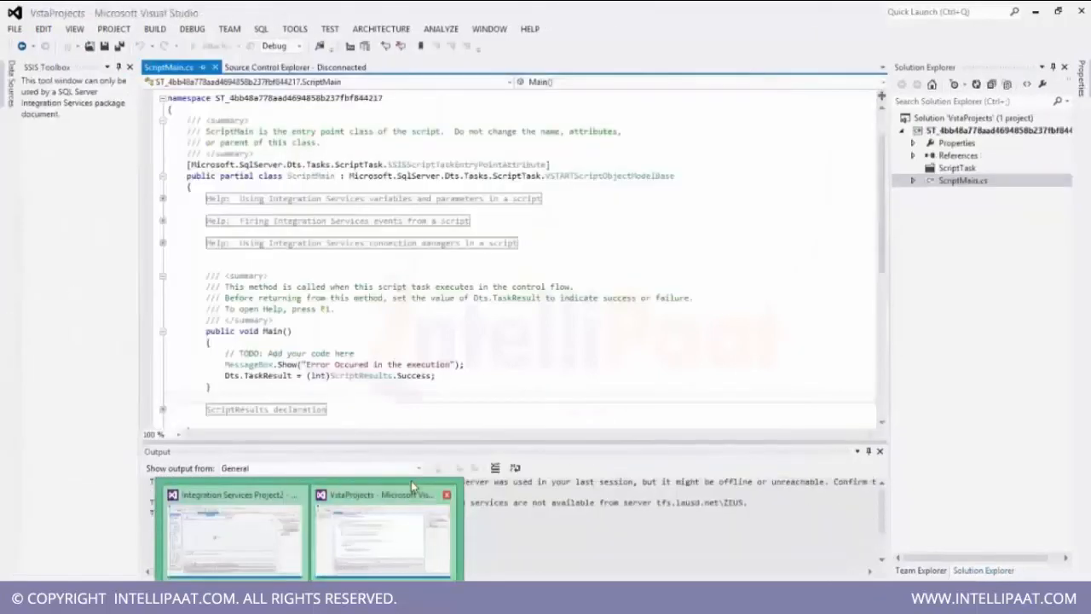
pyautogui.click(411, 481)
# Change the OnError message to "Error Occured in the execution Error", save, and close both editors.
pyautogui.click(453, 364)
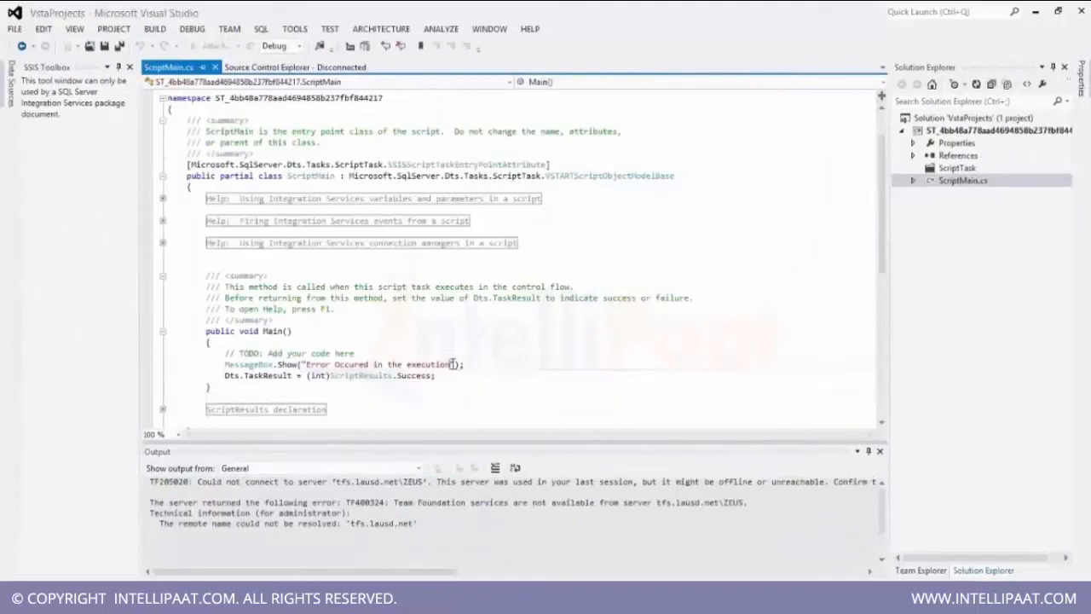
pyautogui.write('Erro')
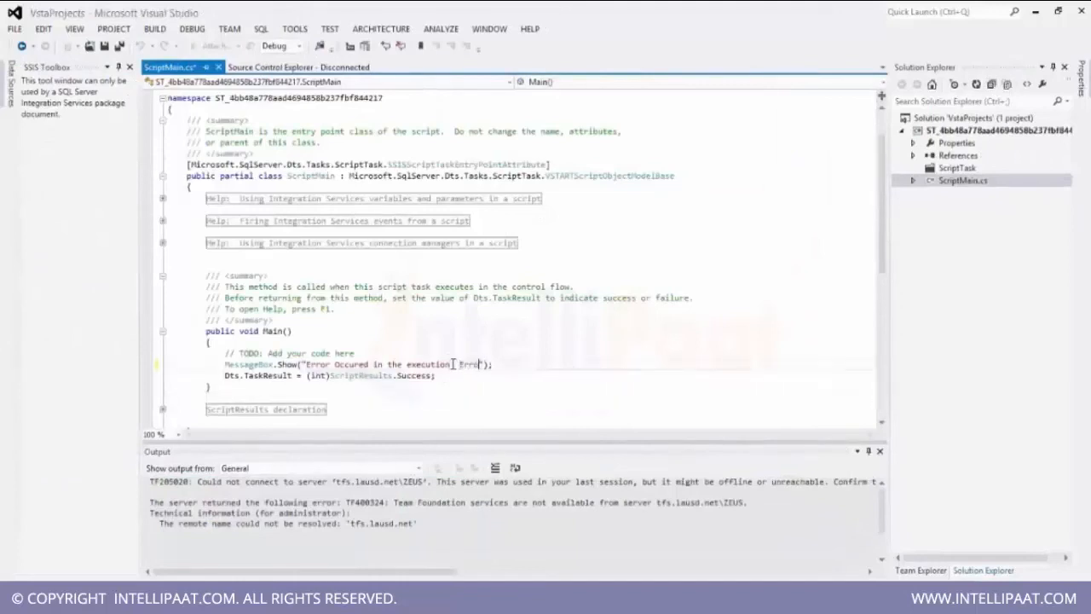
pyautogui.hotkey('ctrl', 's')
pyautogui.hotkey('alt', 'space')
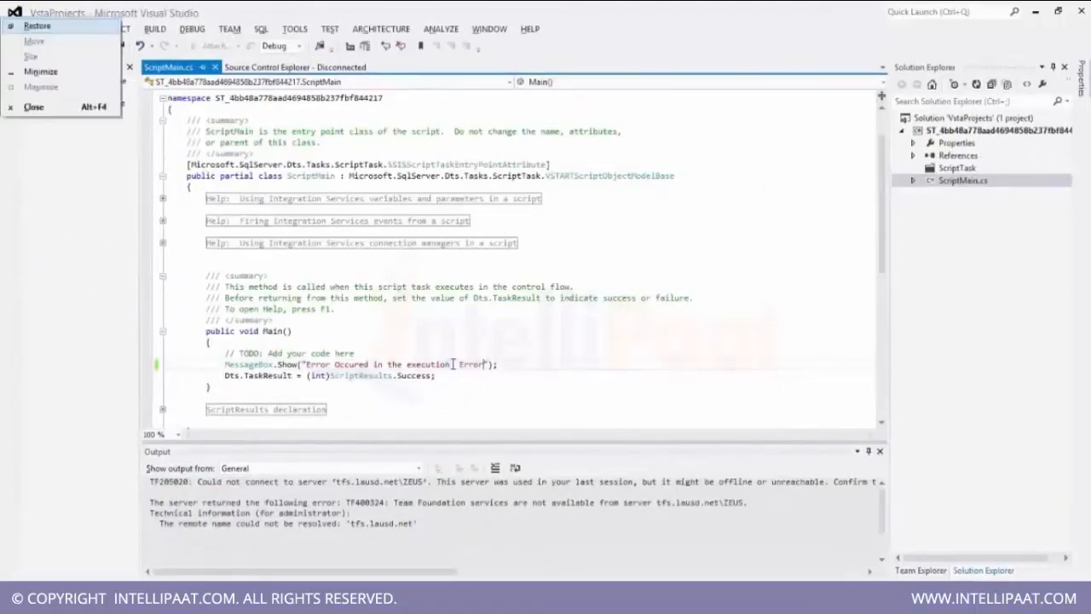
pyautogui.press('c')
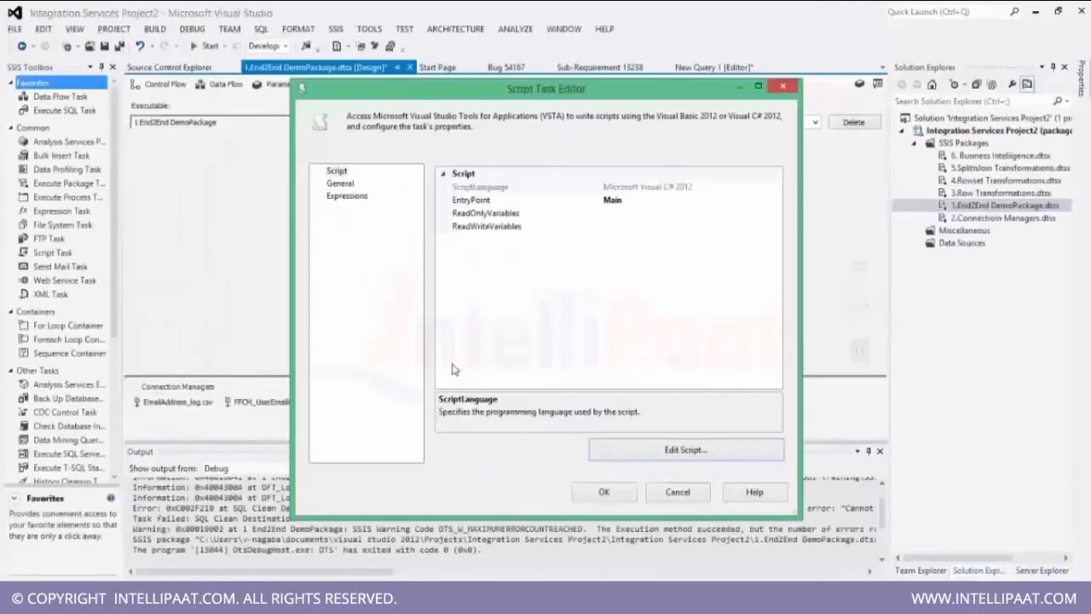
pyautogui.click(602, 491)
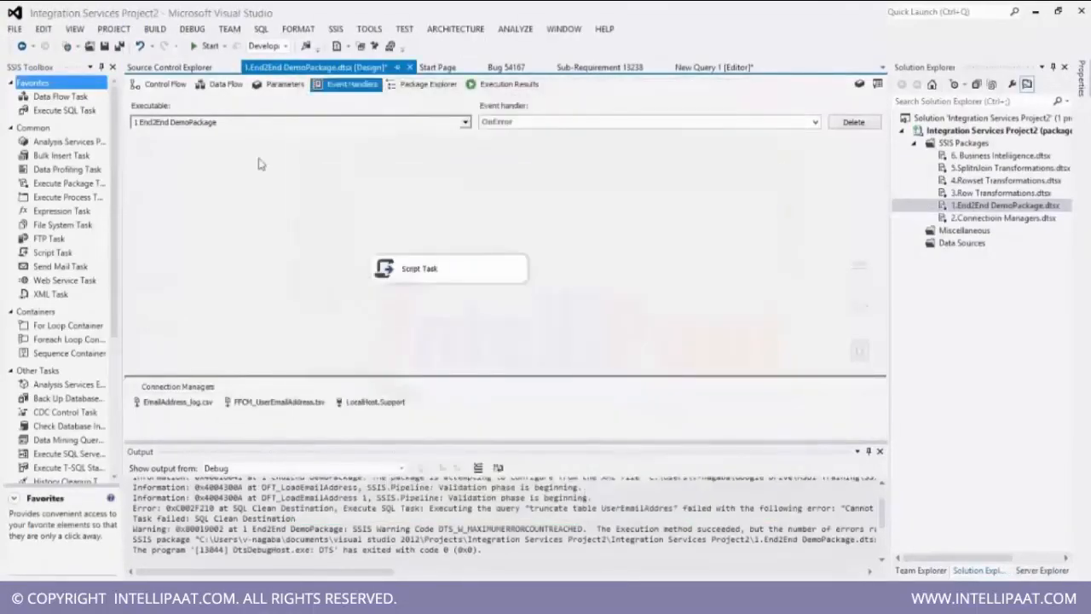
# Switch between the OnTaskFailed and OnError event handlers to review each handler's Script Task.
pyautogui.click(542, 125)
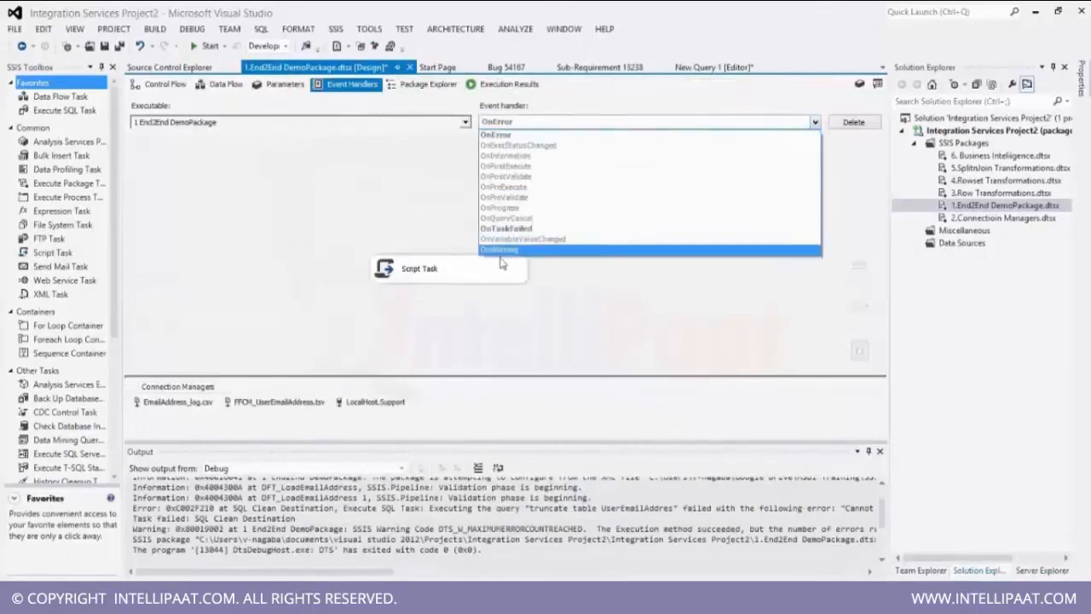
pyautogui.click(507, 230)
pyautogui.click(507, 230)
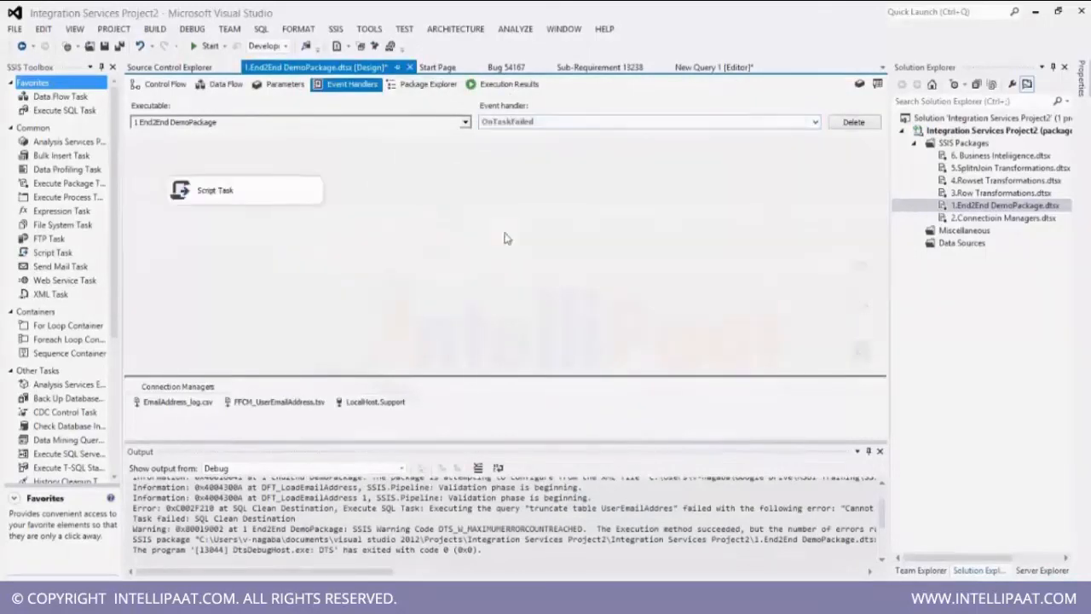
pyautogui.click(517, 125)
pyautogui.click(516, 136)
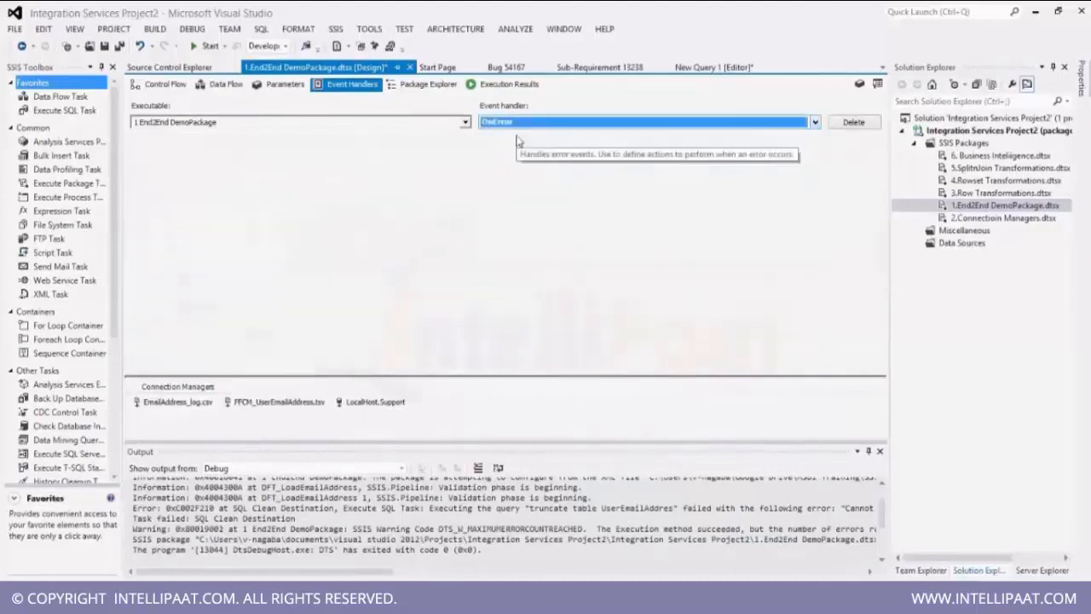
# Run the package from the control flow and dismiss both error message boxes from the event handlers.
pyautogui.click(159, 83)
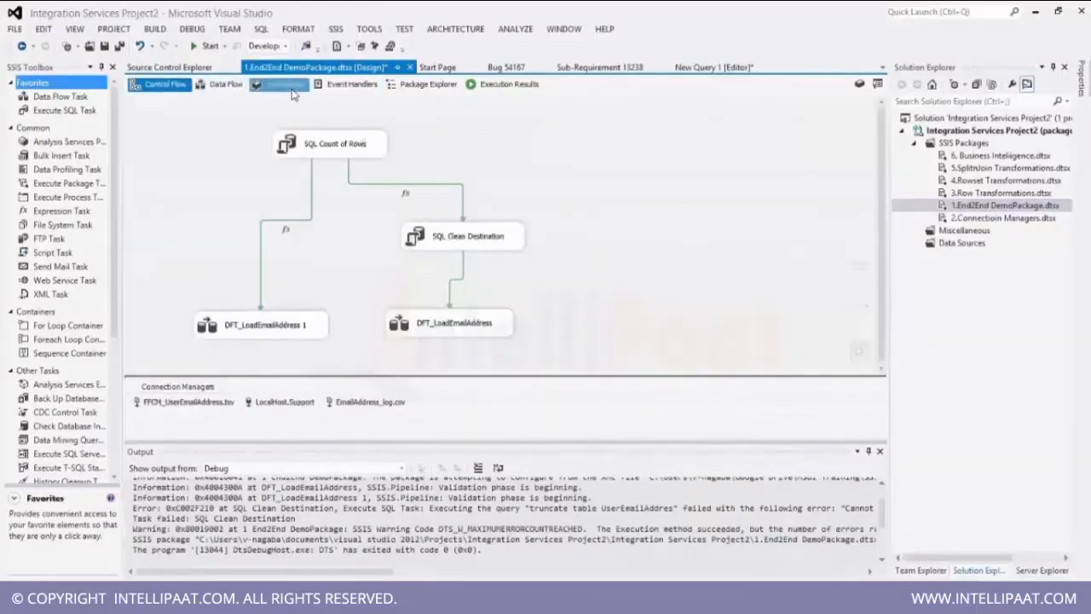
pyautogui.click(204, 45)
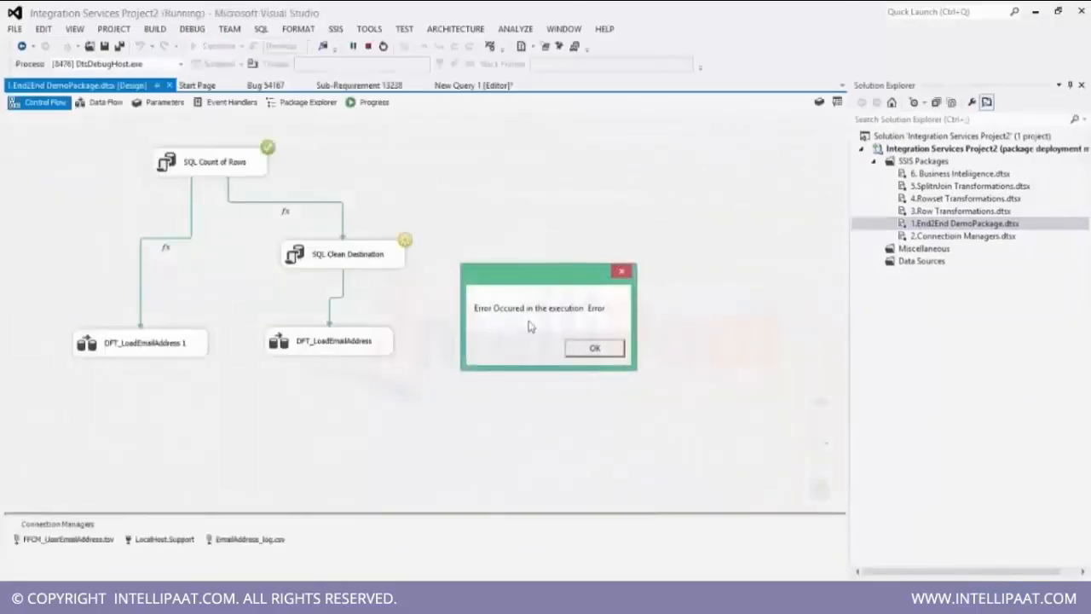
pyautogui.click(594, 349)
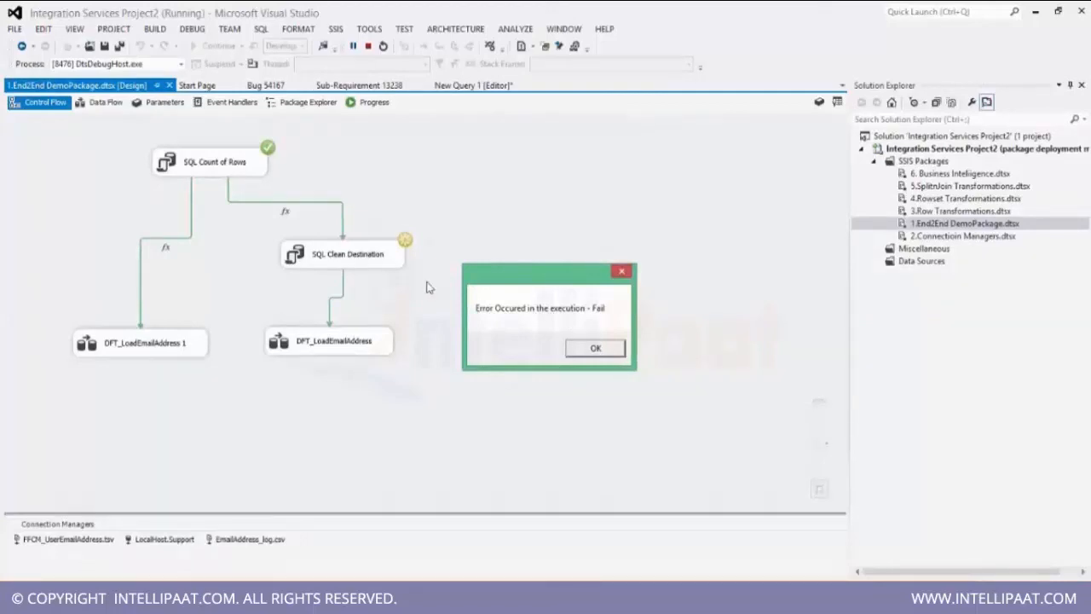
pyautogui.click(594, 349)
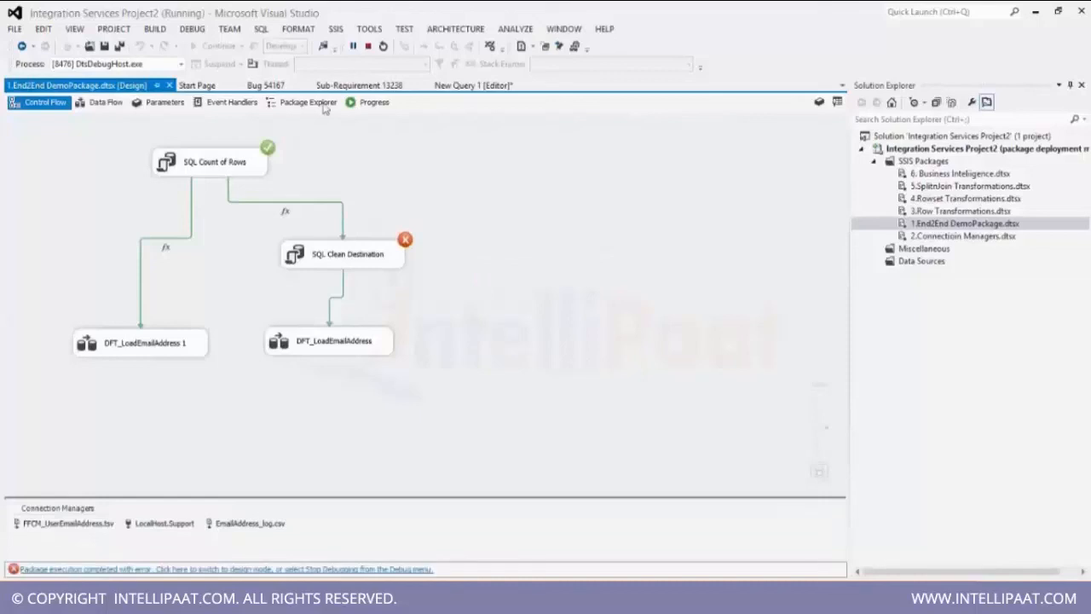
# Inspect the OnError event handler's execution status during the run and return to the control flow.
pyautogui.click(227, 102)
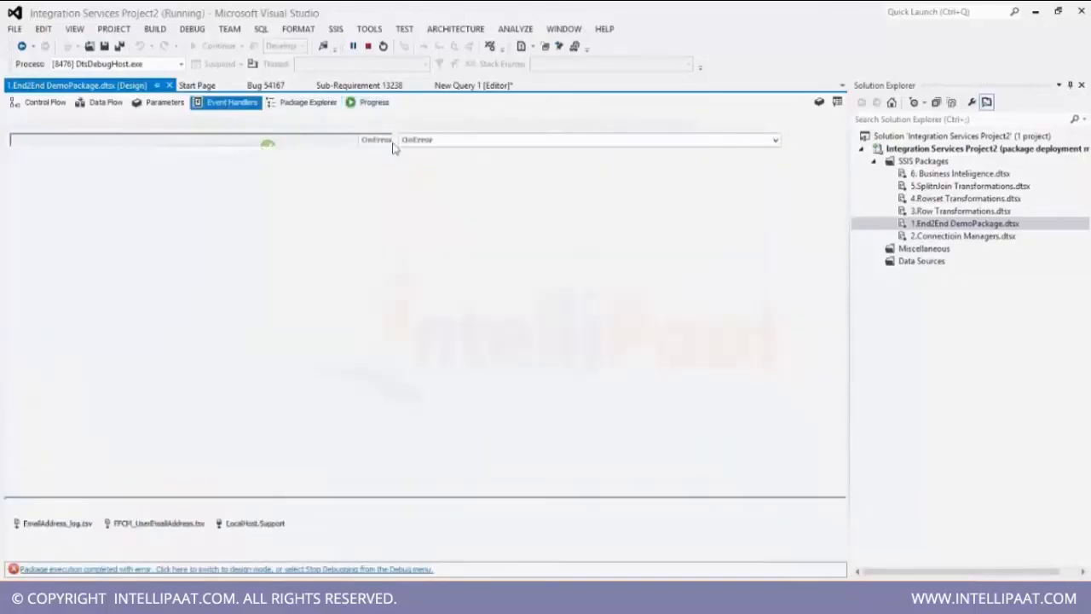
pyautogui.click(534, 145)
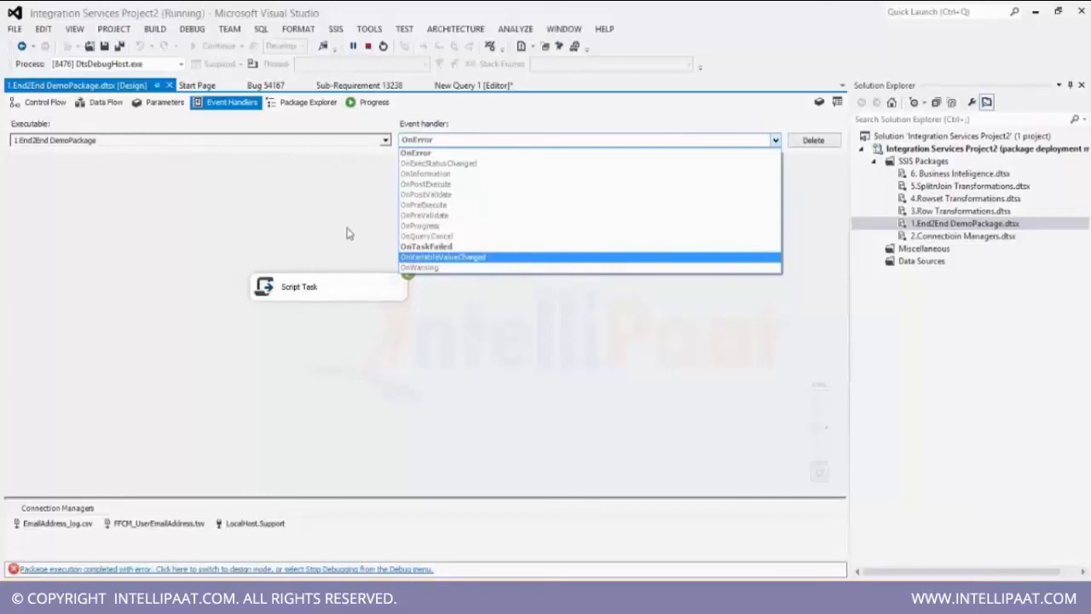
pyautogui.click(233, 196)
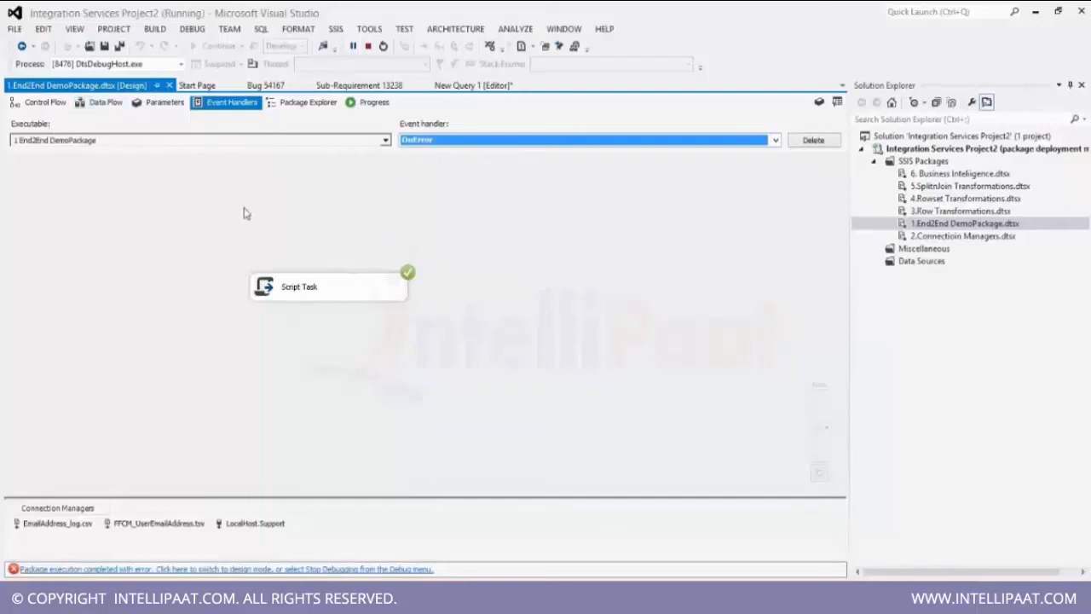
pyautogui.click(42, 106)
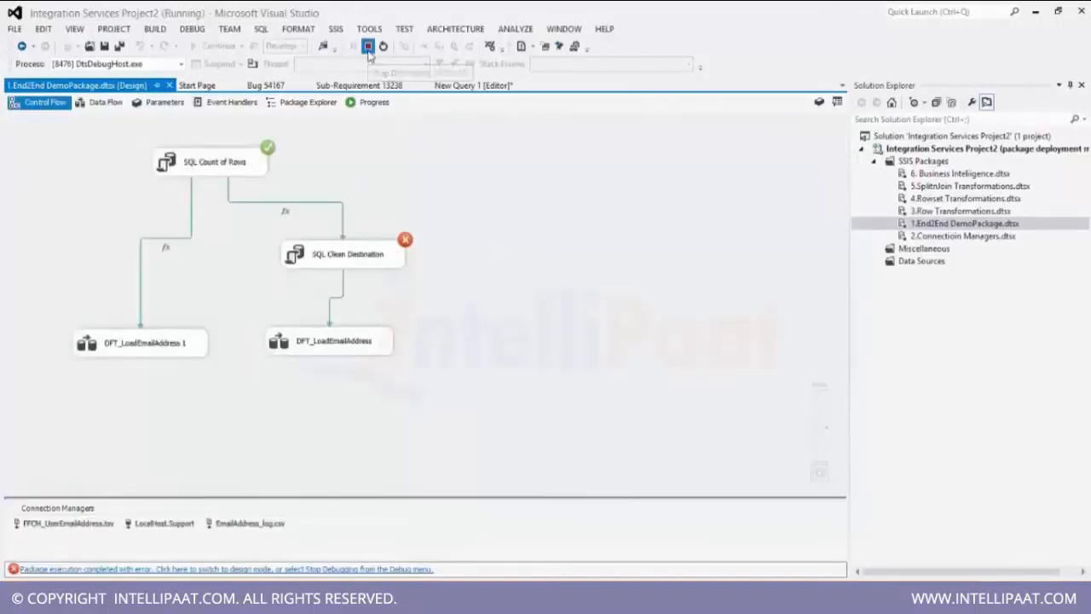
# Stop debugging and correct the SQL Clean Destination task's statement to truncate table UserEmailAddress.
pyautogui.click(367, 46)
pyautogui.click(418, 264)
pyautogui.doubleClick(439, 252)
pyautogui.click(739, 344)
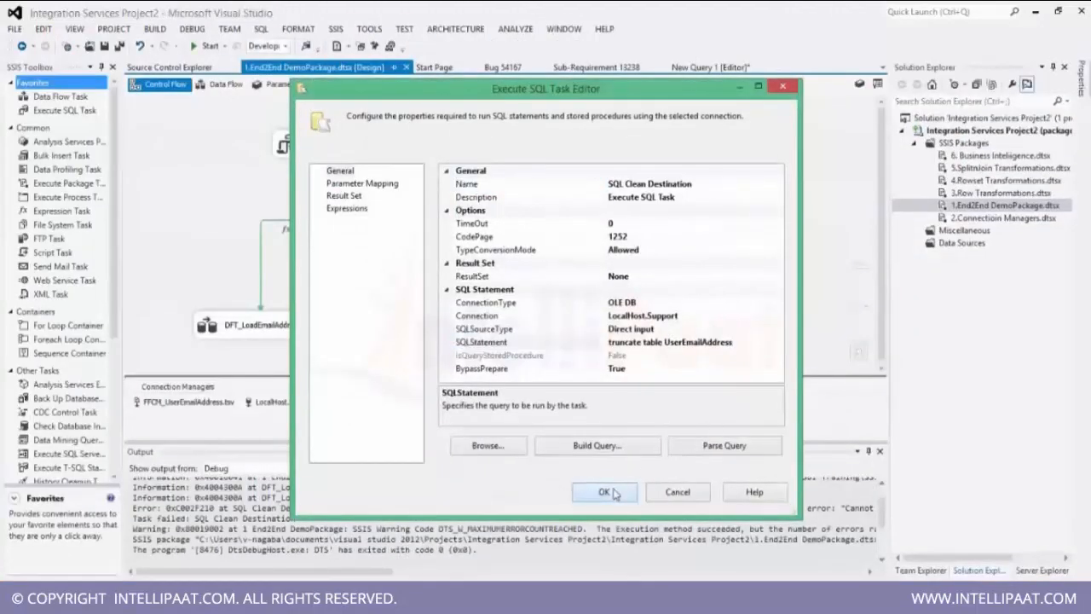
pyautogui.click(602, 490)
# Rerun the corrected package, stop debugging, and close the Output window.
pyautogui.click(197, 48)
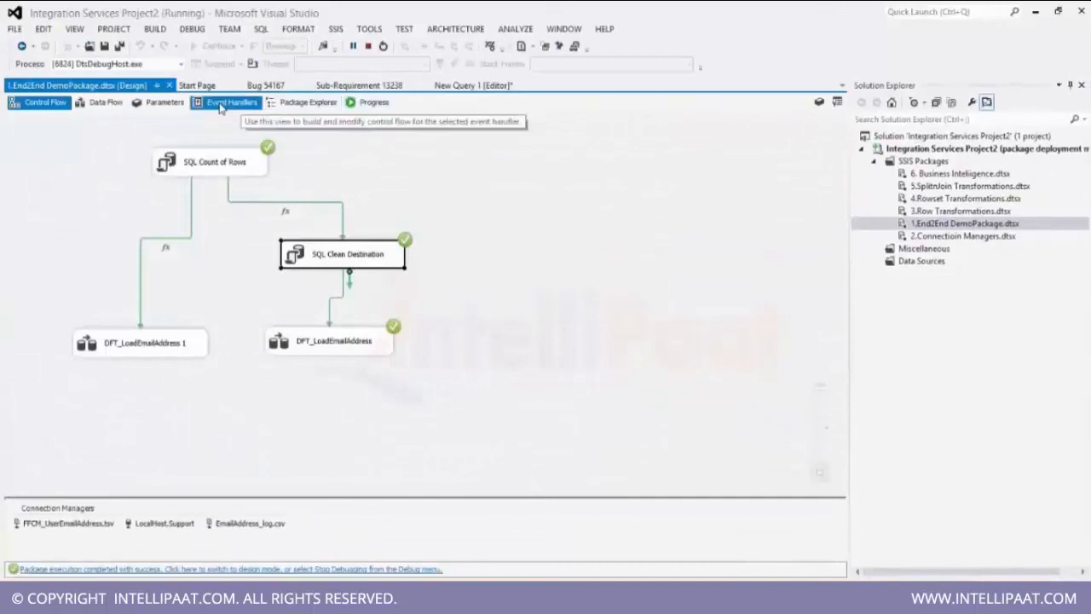
pyautogui.click(368, 46)
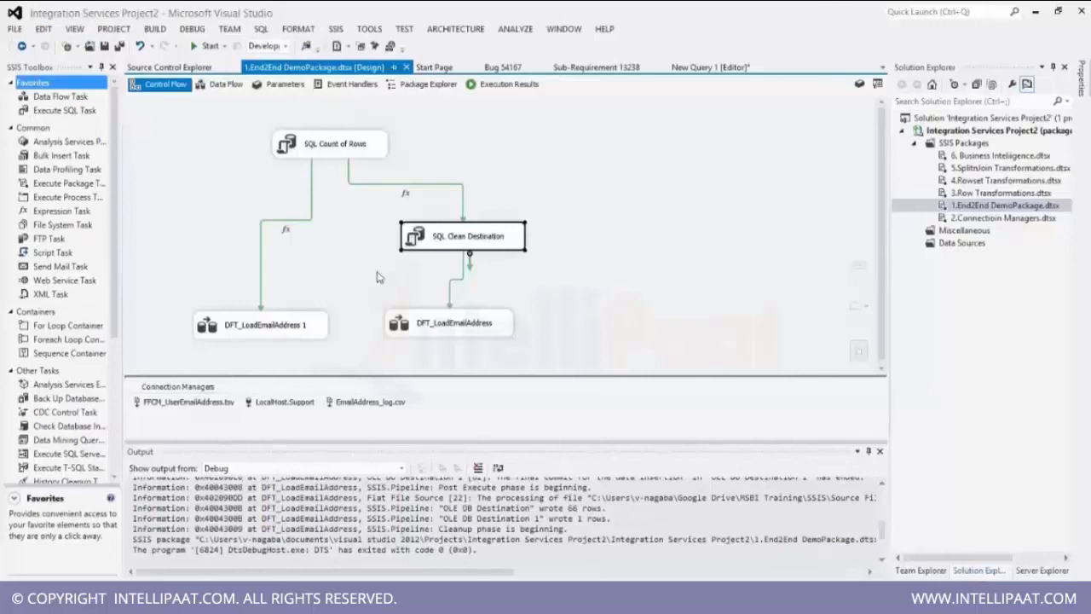
pyautogui.click(879, 451)
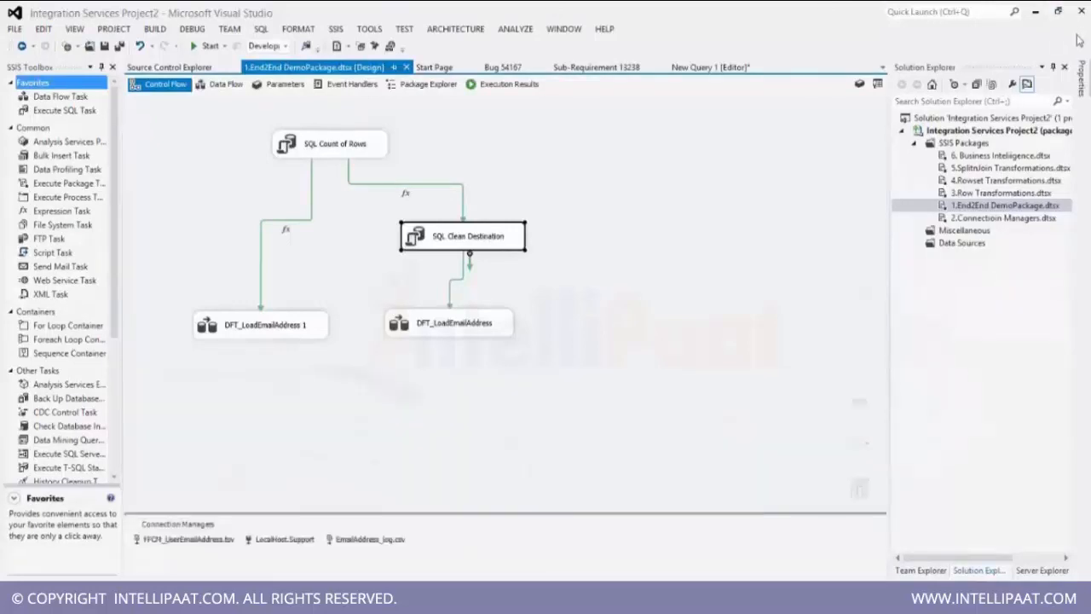